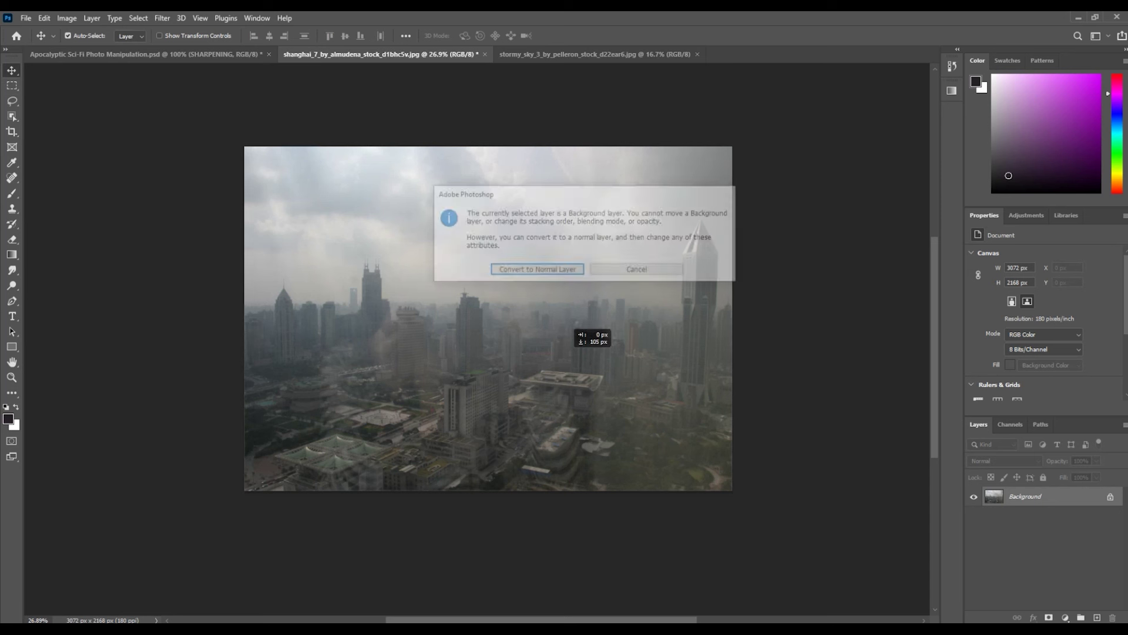
Unlock the Shanghai photo as Layer 0 and shift it down on the canvas
key(Escape)
double_click(1026, 496)
click(662, 196)
mouse_move(501, 267)
mouse_down()
mouse_move(500, 316)
mouse_move(499, 288)
mouse_up()
Add a layer mask and brush black along the top to fade the sky band
key(b)
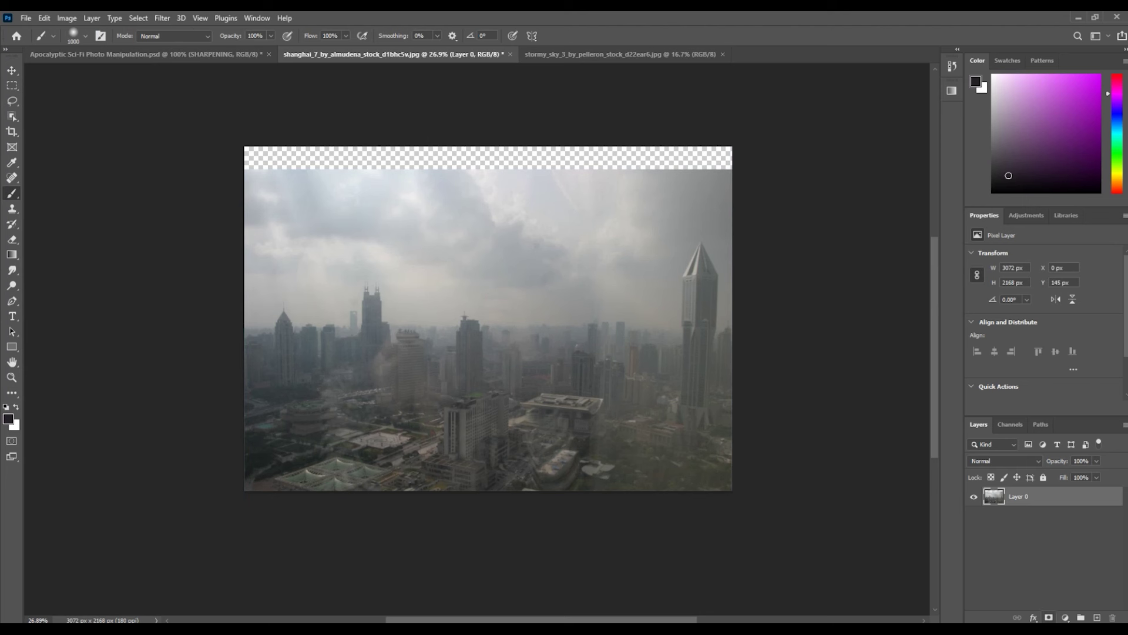
click(1049, 617)
key(bracketleft)
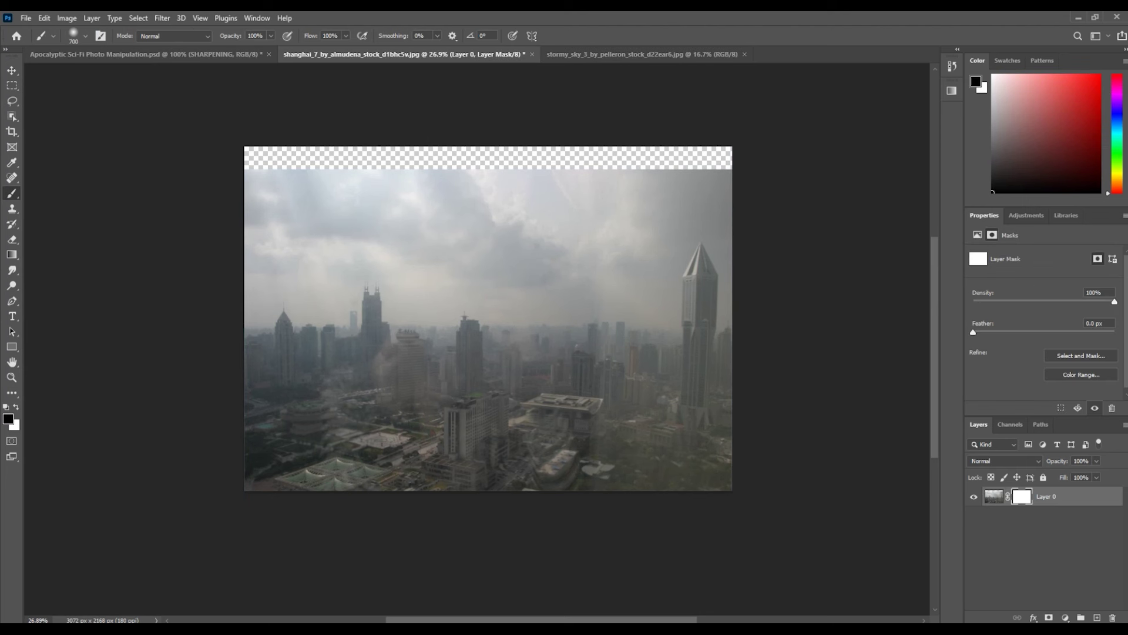
drag(244, 171, 732, 170)
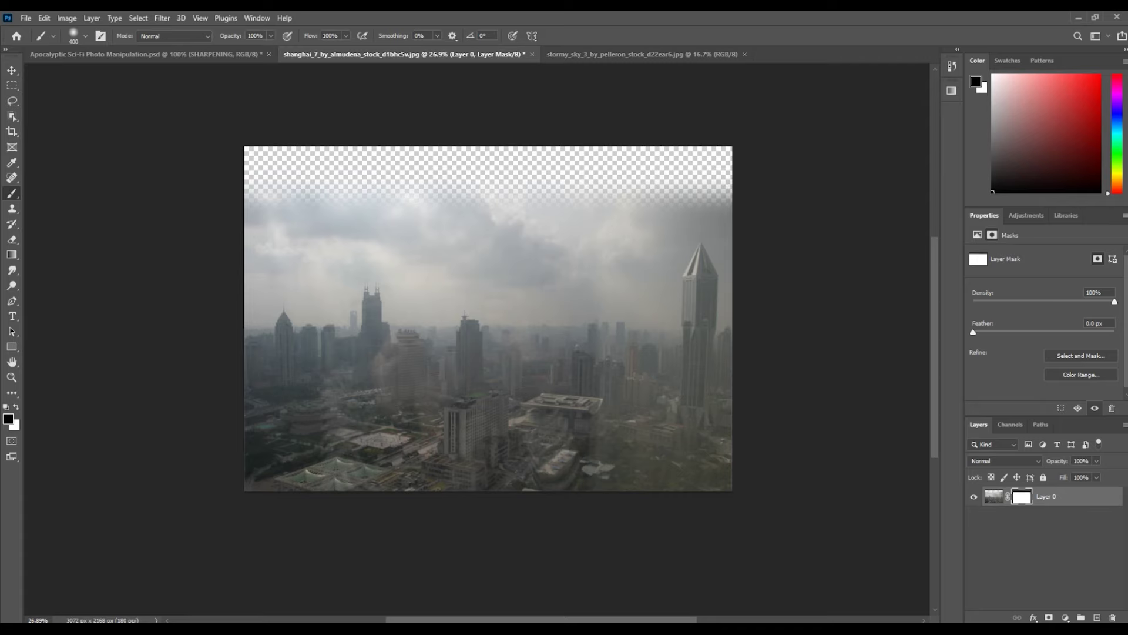
Bring the stormy_sky photo into the Shanghai document over the city
key(v)
click(640, 54)
drag(641, 54, 761, 114)
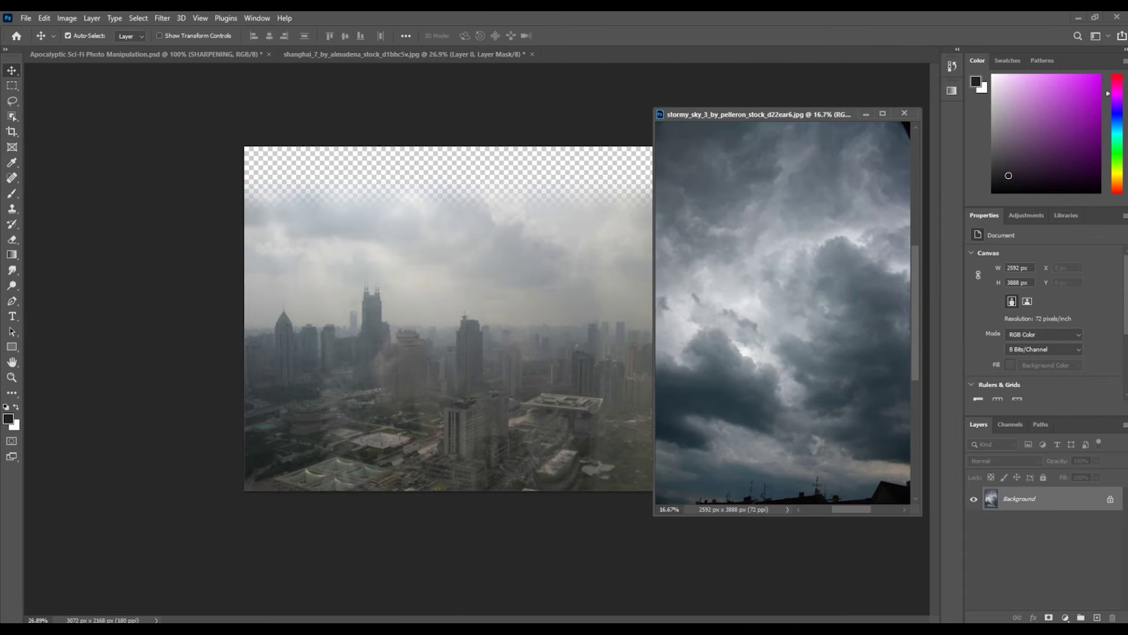
drag(781, 311, 488, 317)
click(905, 113)
drag(567, 294, 554, 282)
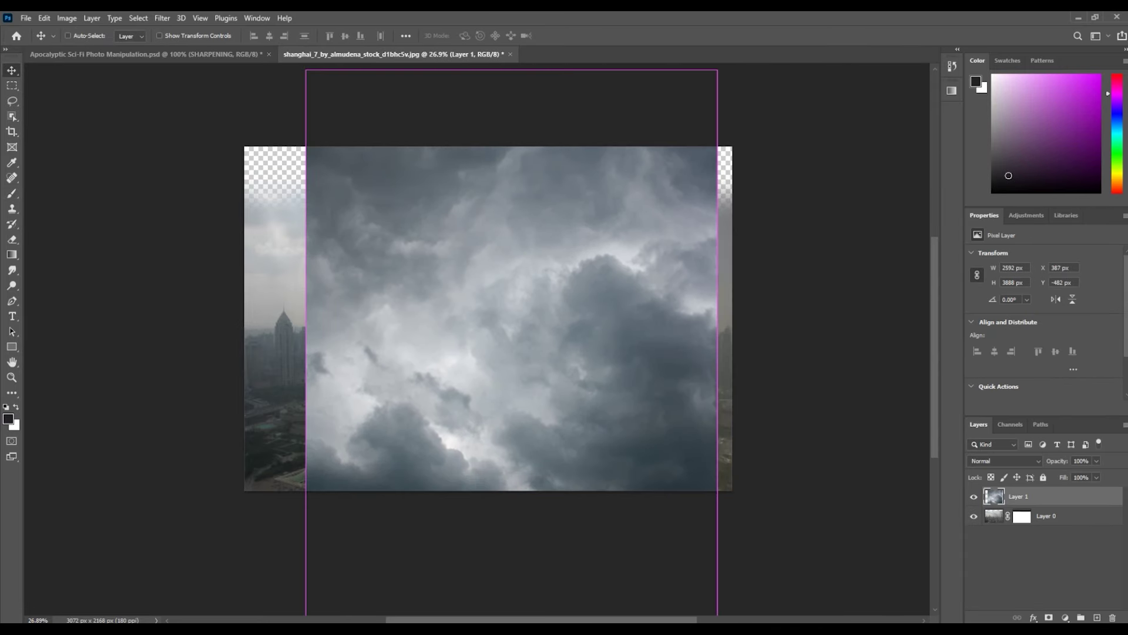
Scale the cloud layer down to 44% and position it near the canvas centre
key(ctrl+t)
drag(306, 70, 534, 411)
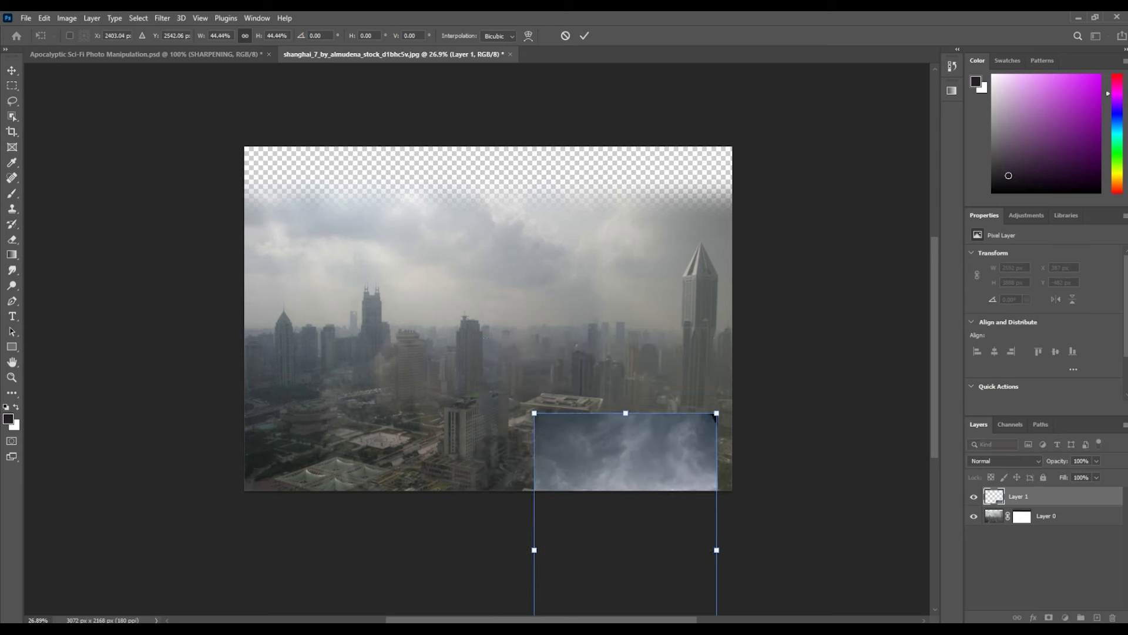
drag(623, 482, 348, 144)
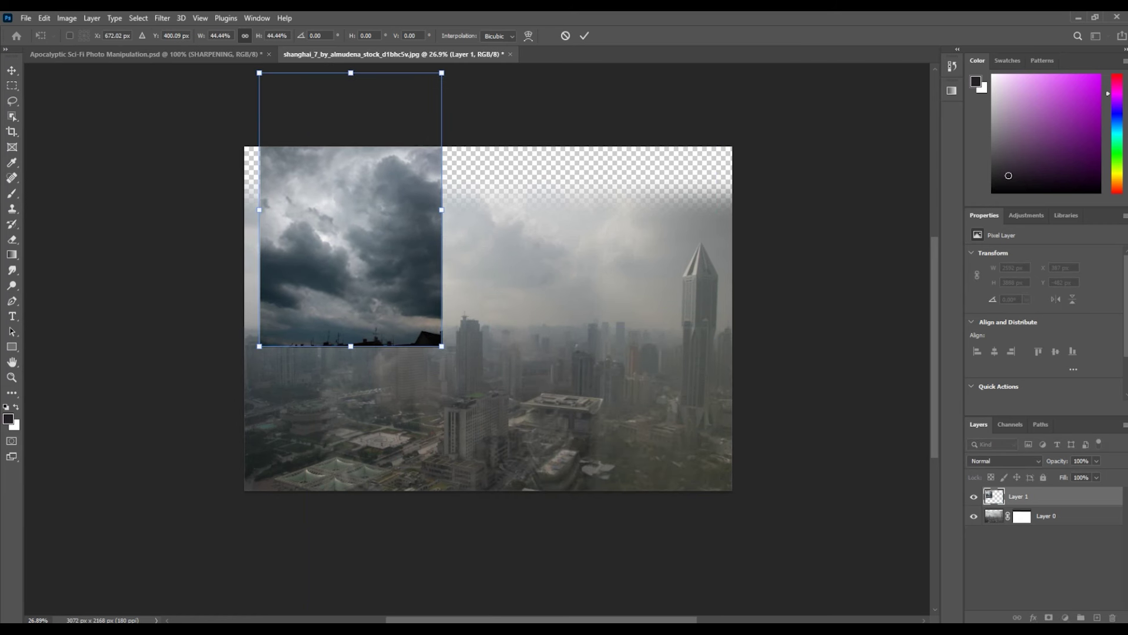
key(Return)
mouse_move(425, 239)
mouse_down()
mouse_move(461, 318)
mouse_move(512, 336)
mouse_up()
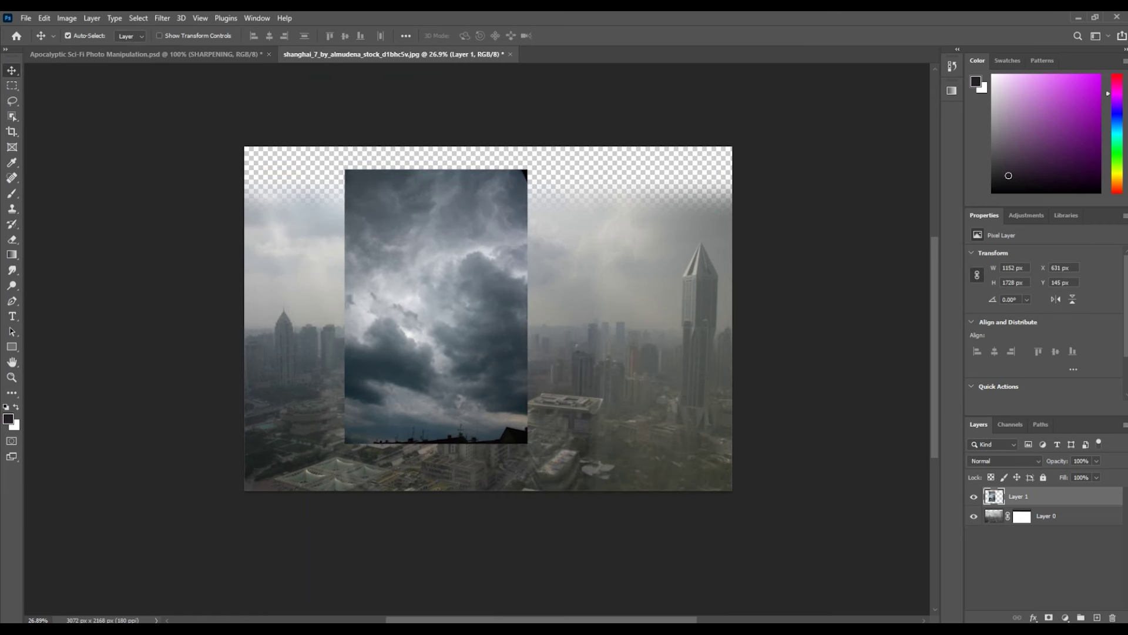
Mask the clouds' bottom and right edges into the skyline and move them top-left
click(1049, 617)
key(b)
mouse_move(348, 434)
mouse_down()
mouse_move(526, 434)
mouse_move(371, 414)
mouse_up()
key(bracketright)
key(bracketright)
key(bracketright)
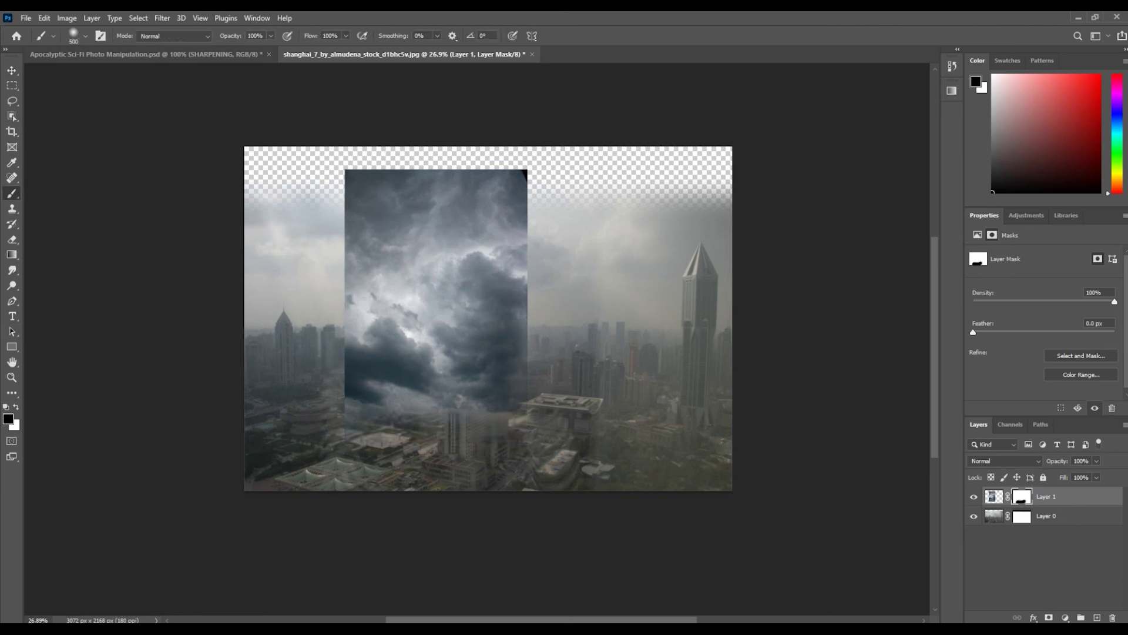
drag(546, 411, 546, 176)
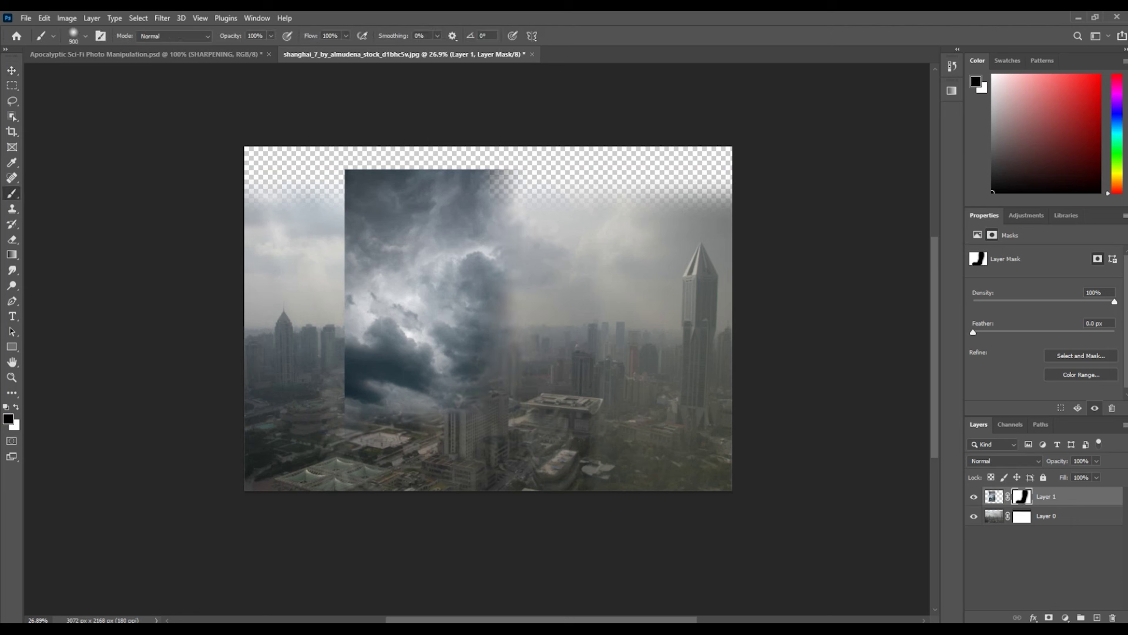
key(v)
drag(432, 244, 332, 220)
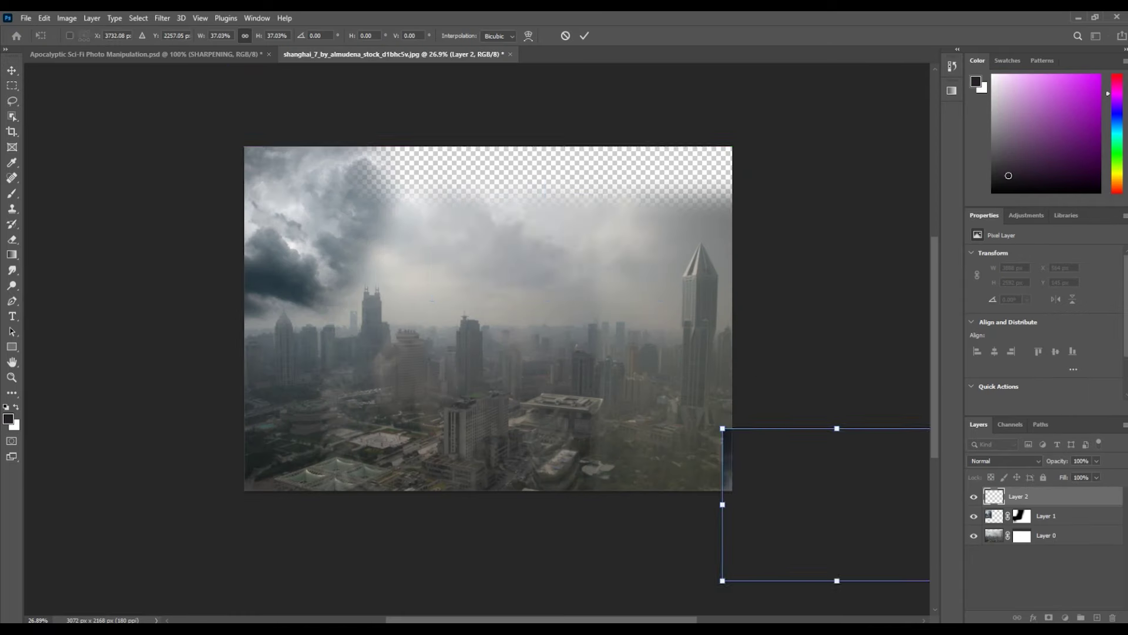
Fit the second stormy sky over the upper canvas and mask it to reveal the skyline
drag(822, 505, 534, 221)
drag(660, 297, 742, 352)
drag(433, 352, 321, 426)
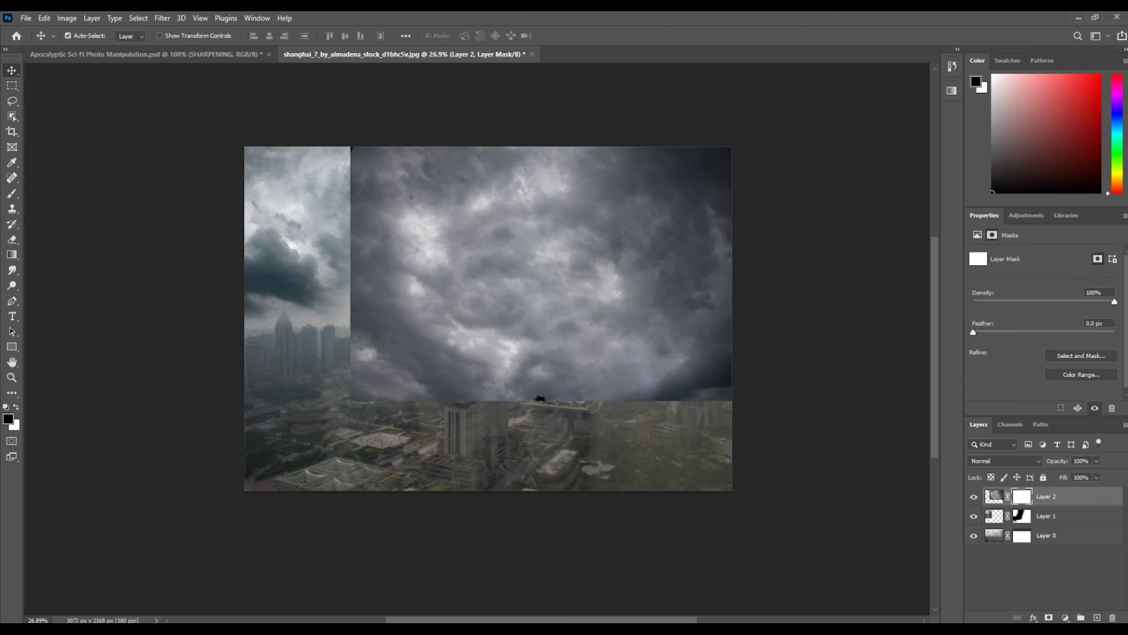
mouse_move(370, 329)
mouse_down()
mouse_move(376, 177)
mouse_move(400, 152)
mouse_up()
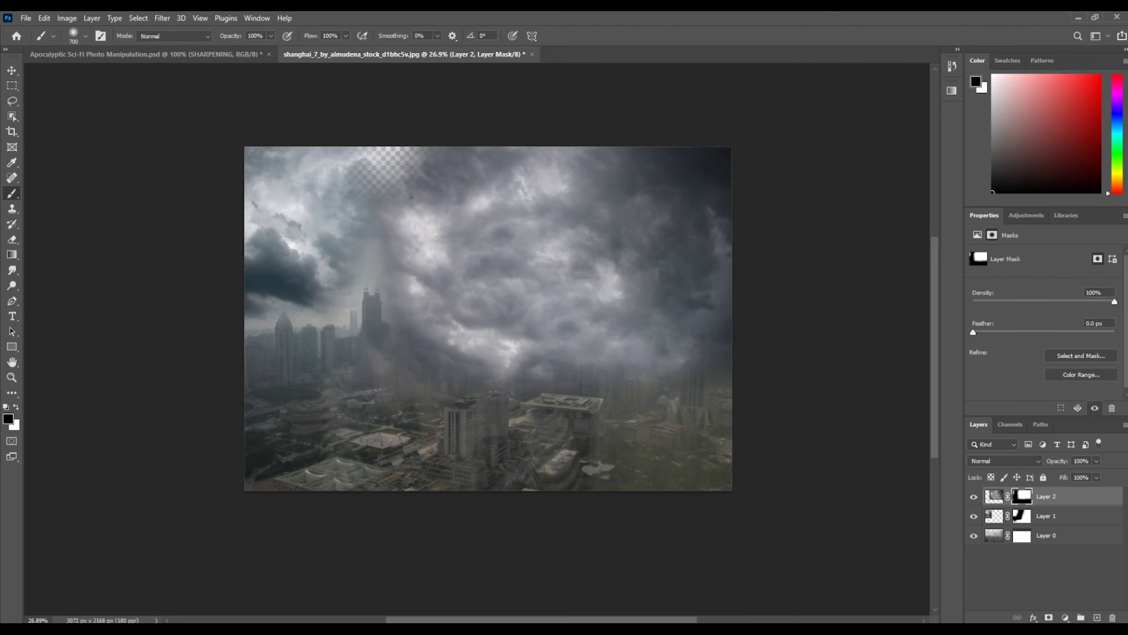
key(bracketright)
mouse_move(406, 323)
mouse_down()
mouse_move(528, 353)
mouse_move(646, 352)
mouse_move(693, 294)
mouse_move(705, 224)
mouse_up()
Enlarge the city photo slightly and shift it up and left
click(1046, 534)
key(ctrl+t)
drag(758, 532, 794, 552)
mouse_move(623, 412)
mouse_down()
mouse_move(614, 362)
mouse_move(614, 383)
mouse_up()
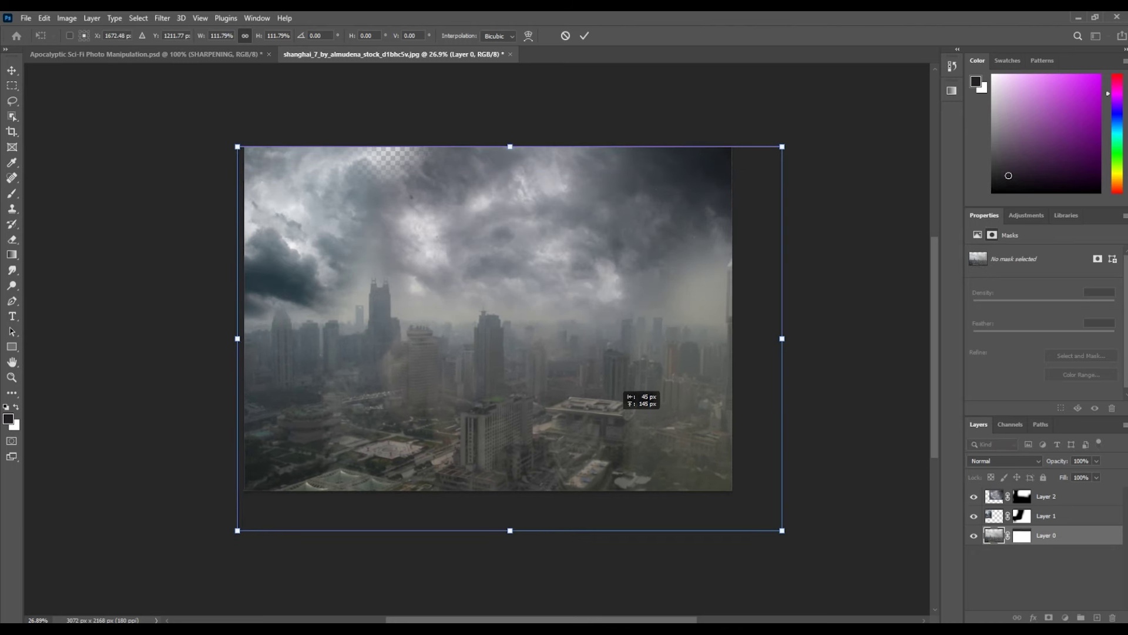
key(Return)
Undo a stray move and set the brush back to painting black
drag(500, 229, 511, 229)
key(ctrl+z)
key(b)
key(x)
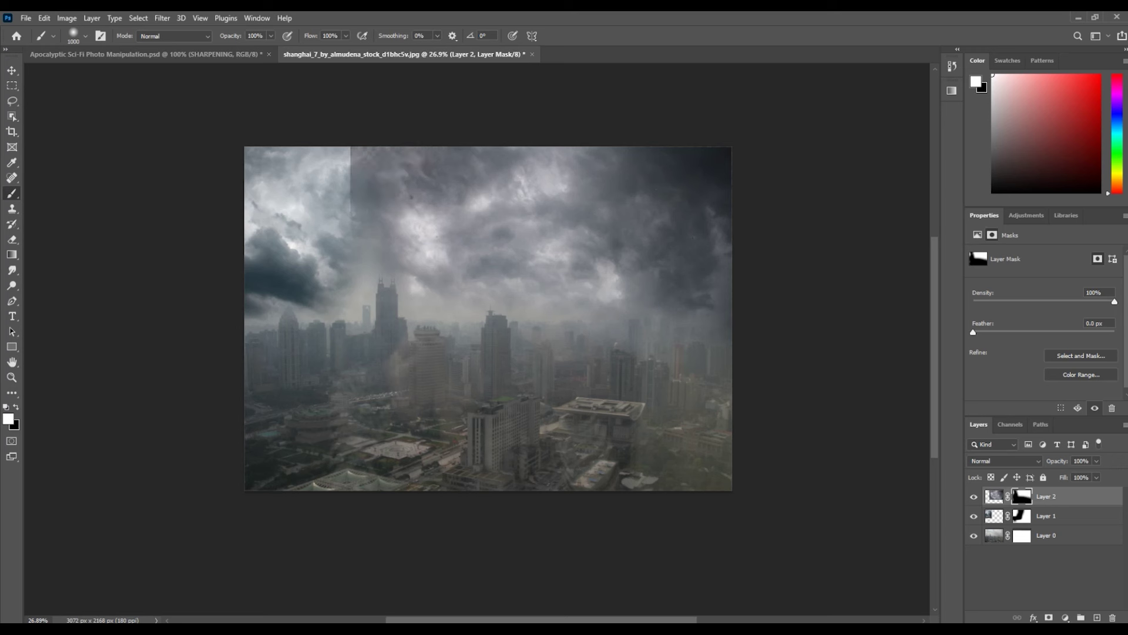
key(x)
Enlarge the first cloud layer and raise it higher on the canvas
ctrl+click(329, 273)
key(ctrl+t)
drag(329, 274, 338, 265)
drag(459, 379, 474, 429)
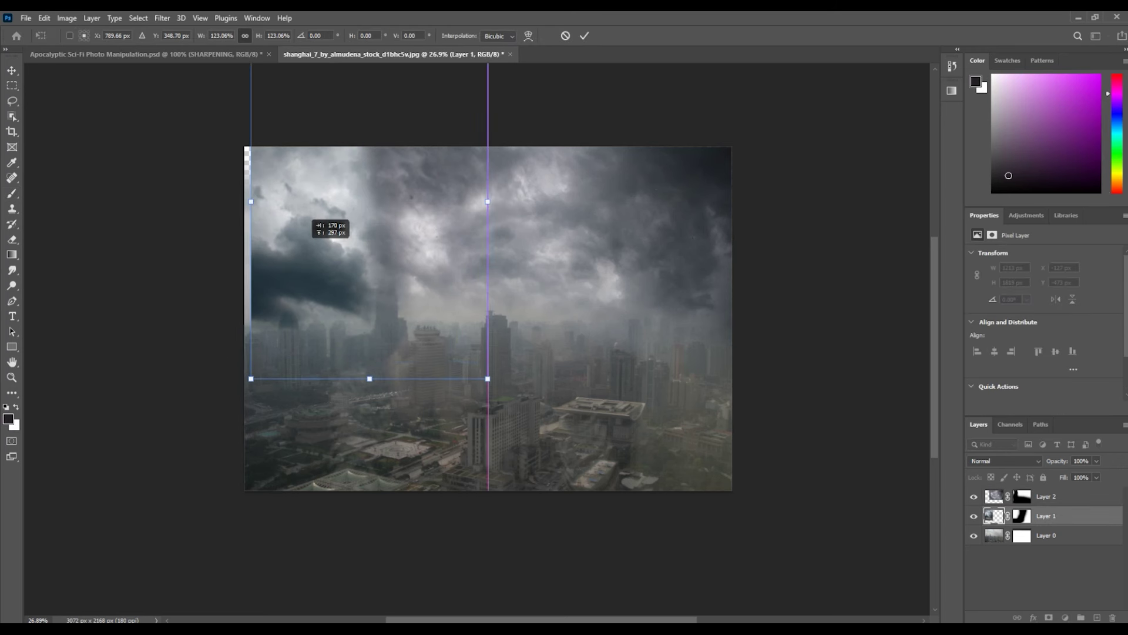
drag(329, 282, 324, 221)
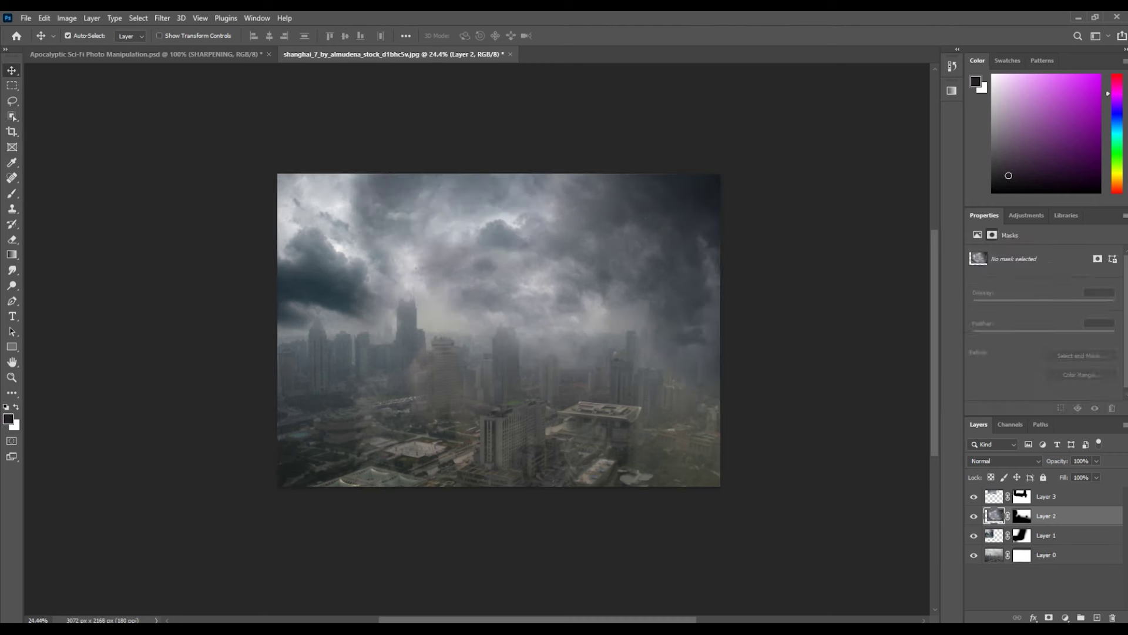
Shift the second sky toward cyan with Colour Balance Cyan/Red at -6
key(ctrl+b)
text(-10)
key(Up)
key(Up)
key(Up)
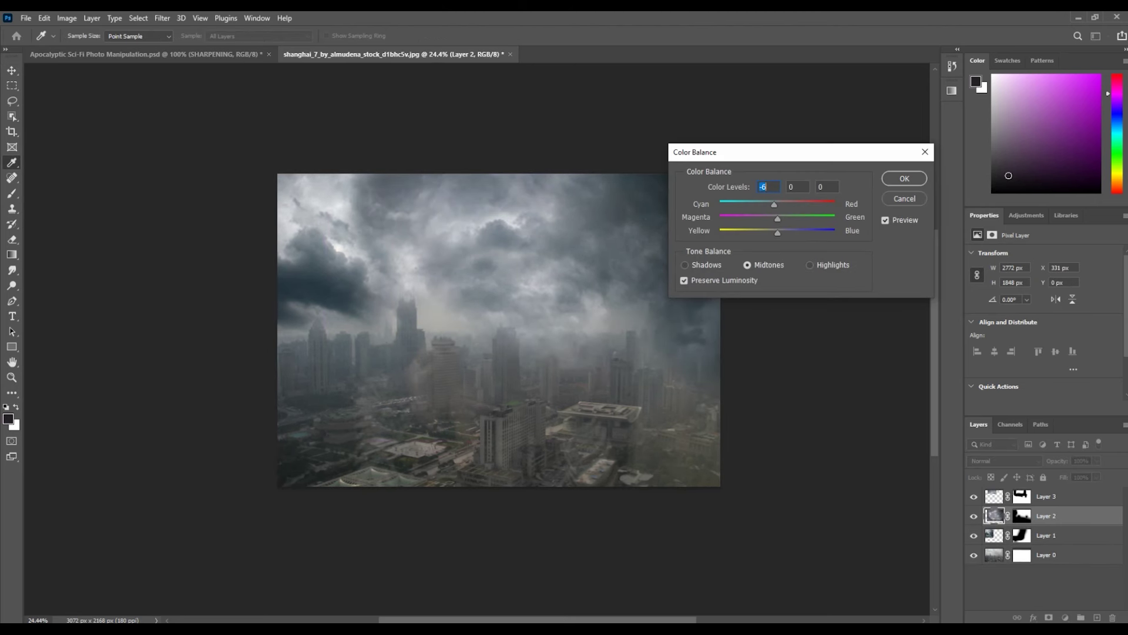
drag(807, 155, 822, 118)
click(920, 141)
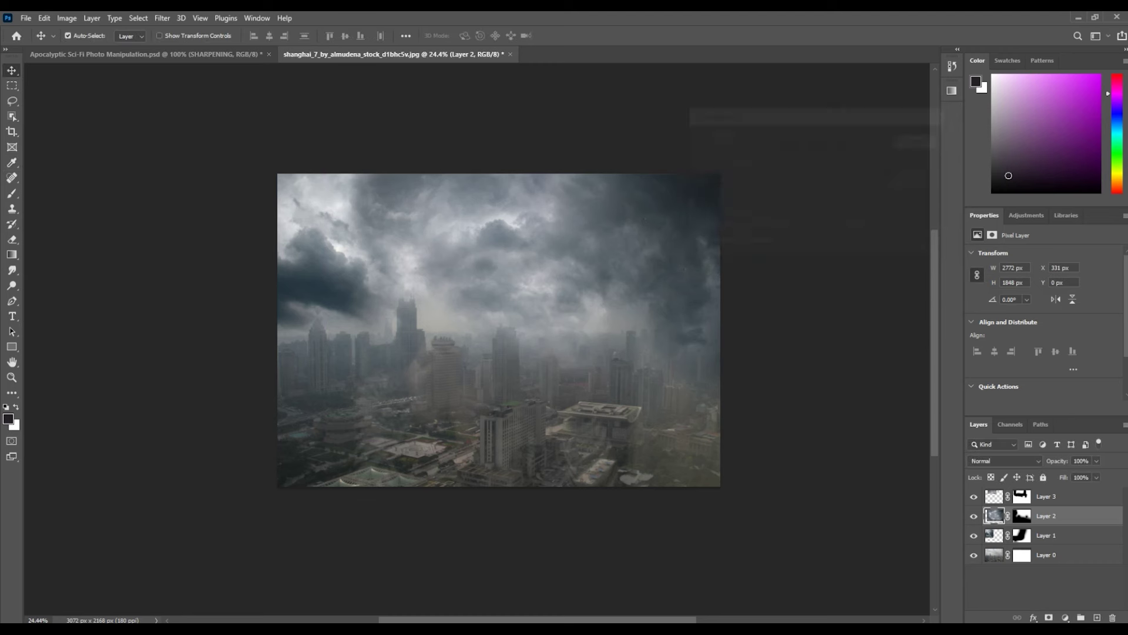
Rename the layers bg, sky1, sky2 and sky3
scroll(500, 349, up, 2)
click(1046, 554)
double_click(1043, 555)
text(bg)
key(Return)
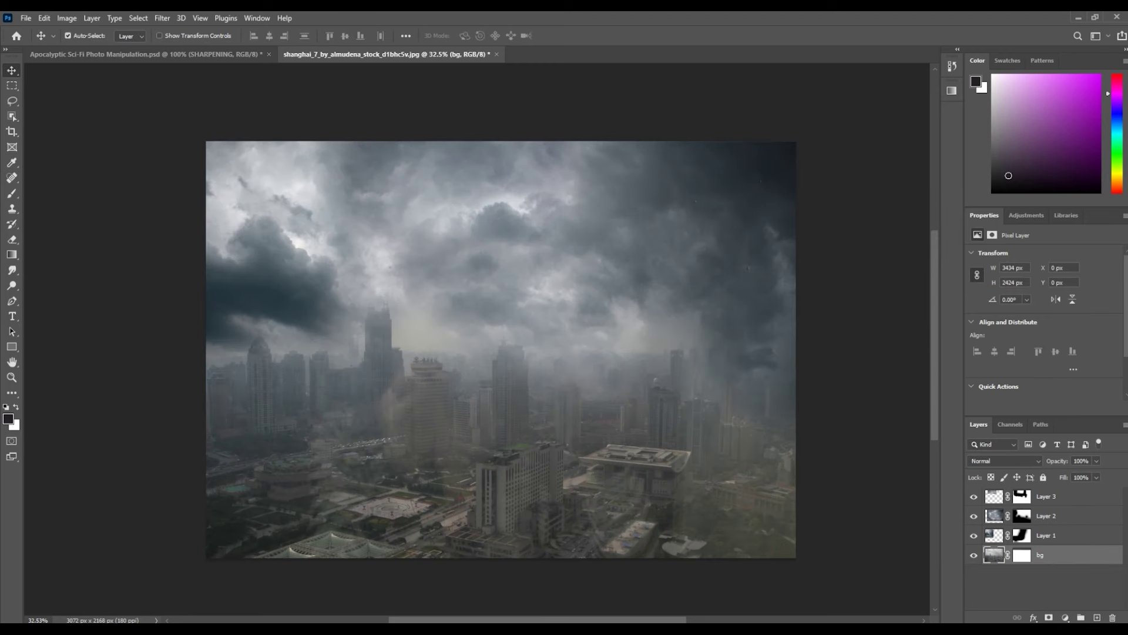
double_click(1046, 535)
text(sky1)
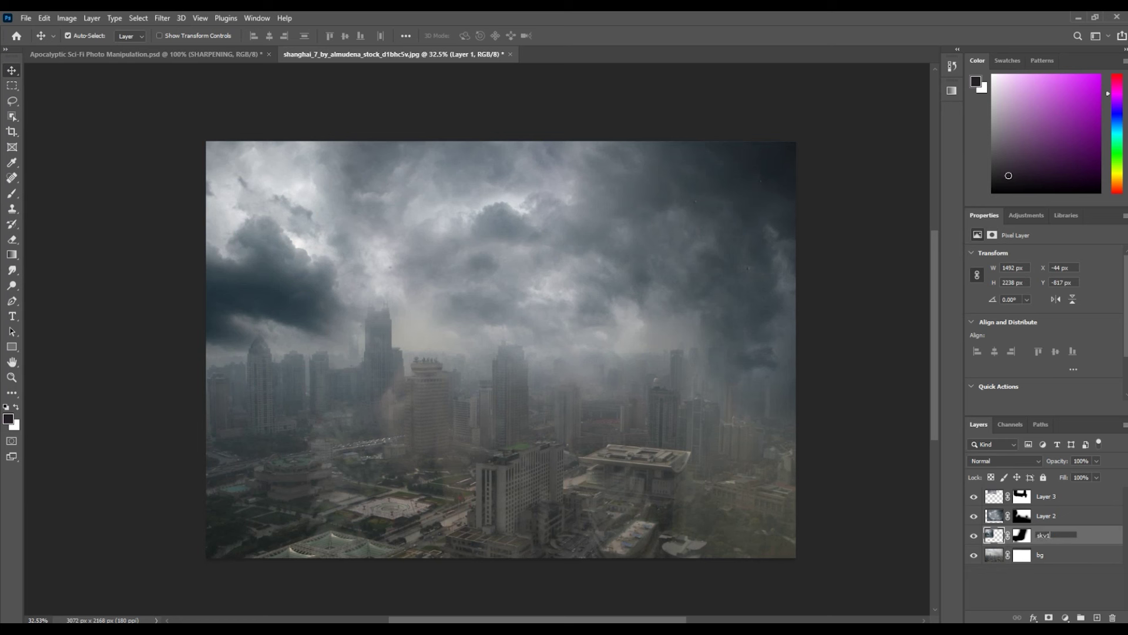
key(shift+Tab)
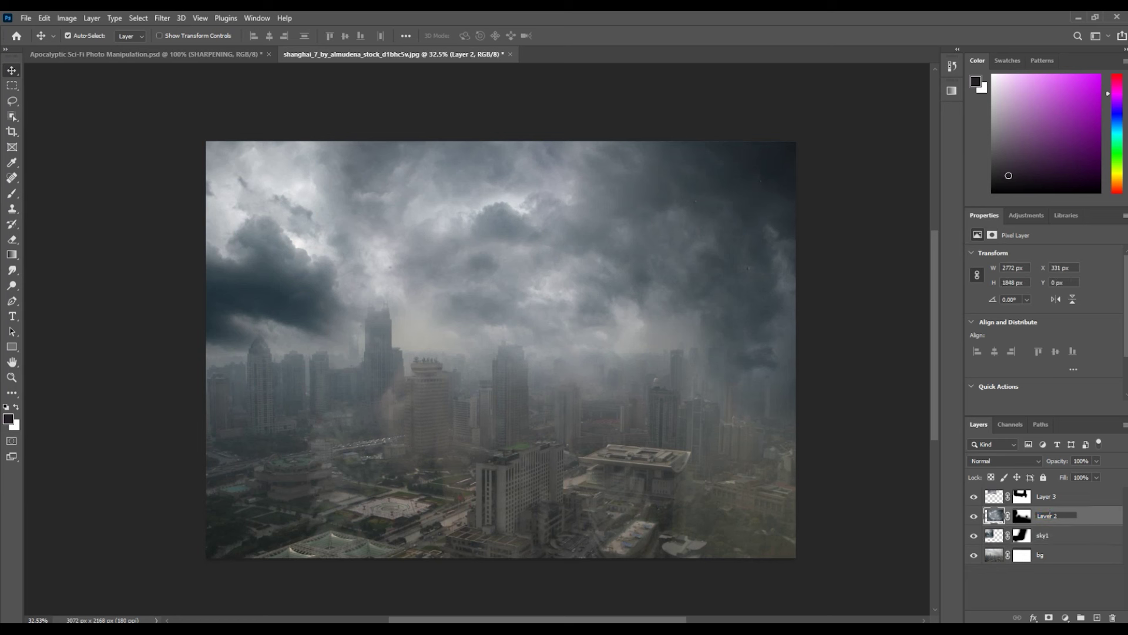
text(sky1)
key(shift+Tab)
text(sky1)
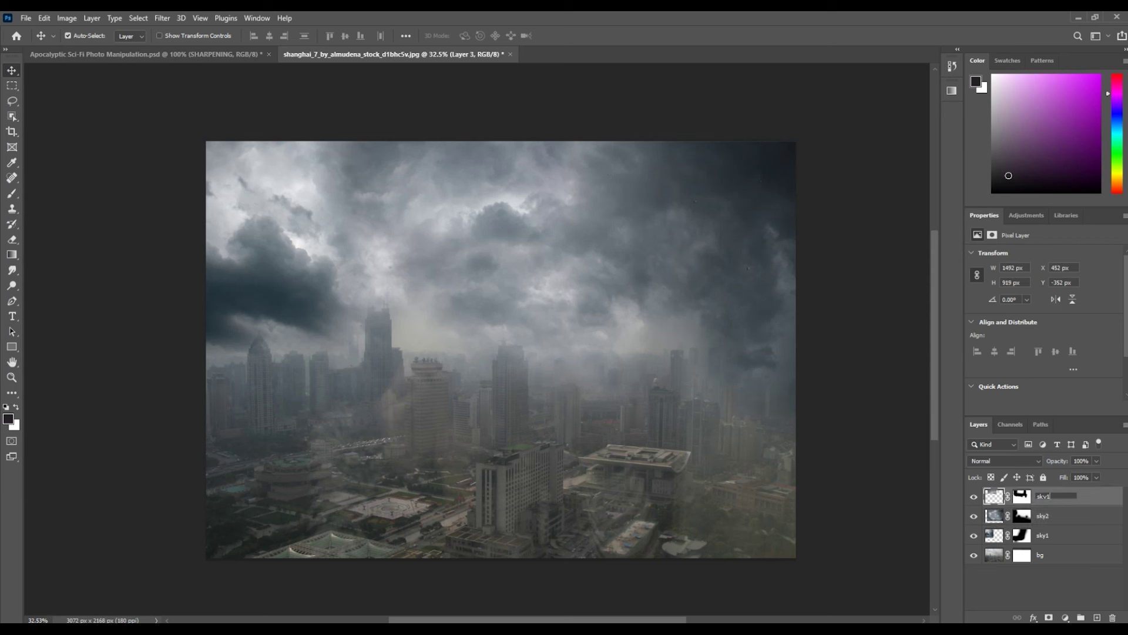
key(Return)
Add a new layer beneath bg and sample dark blue-grey and light grey cloud colours
click(1040, 555)
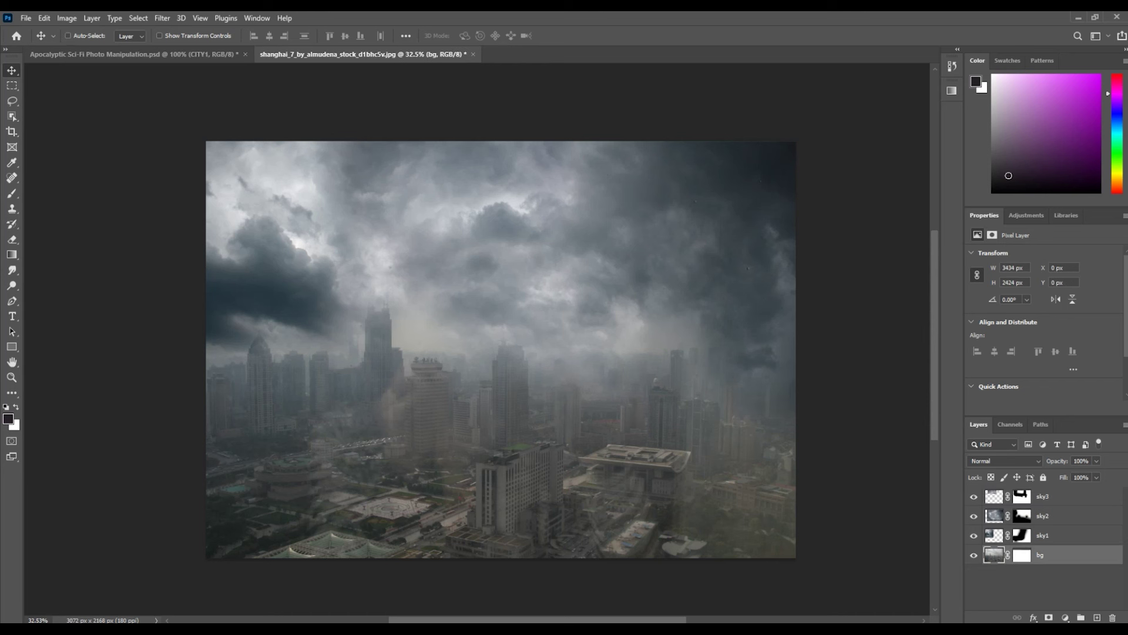
ctrl+click(1097, 617)
click(974, 555)
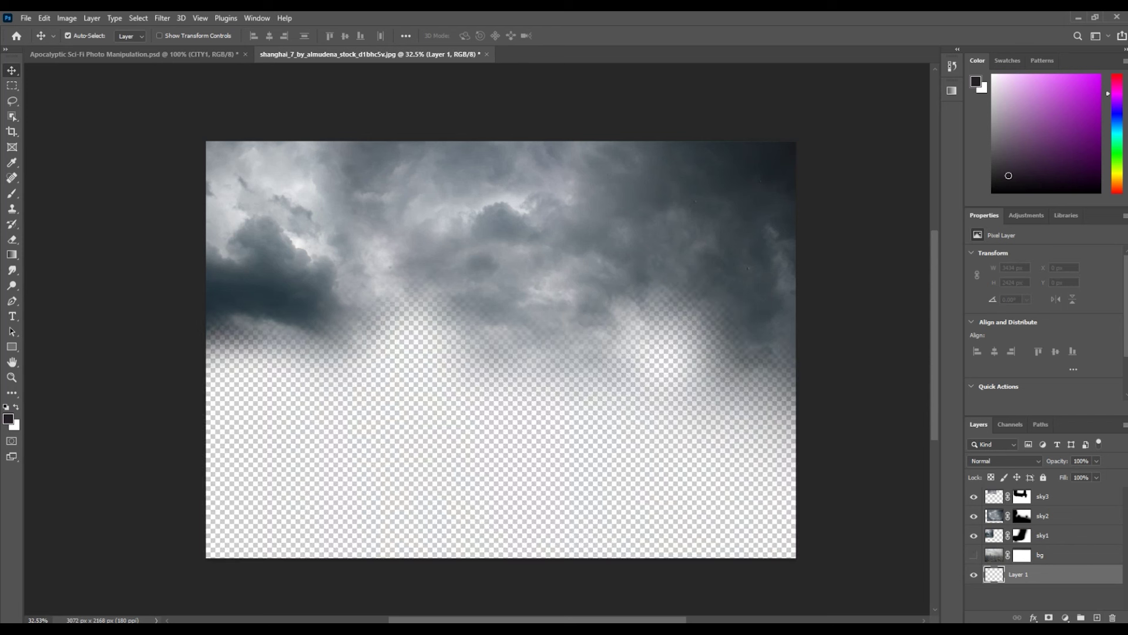
click(8, 418)
click(270, 294)
click(679, 149)
click(13, 425)
click(276, 200)
click(679, 148)
Render clouds on the new layer, then show bg with slightly lowered opacity
key(v)
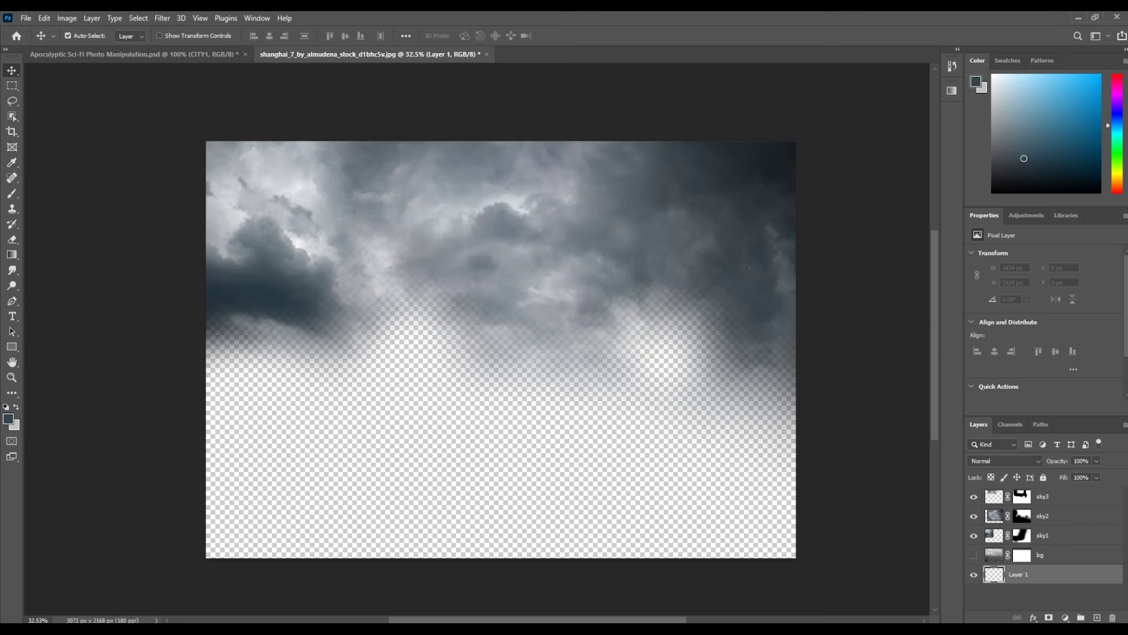
click(162, 18)
click(341, 265)
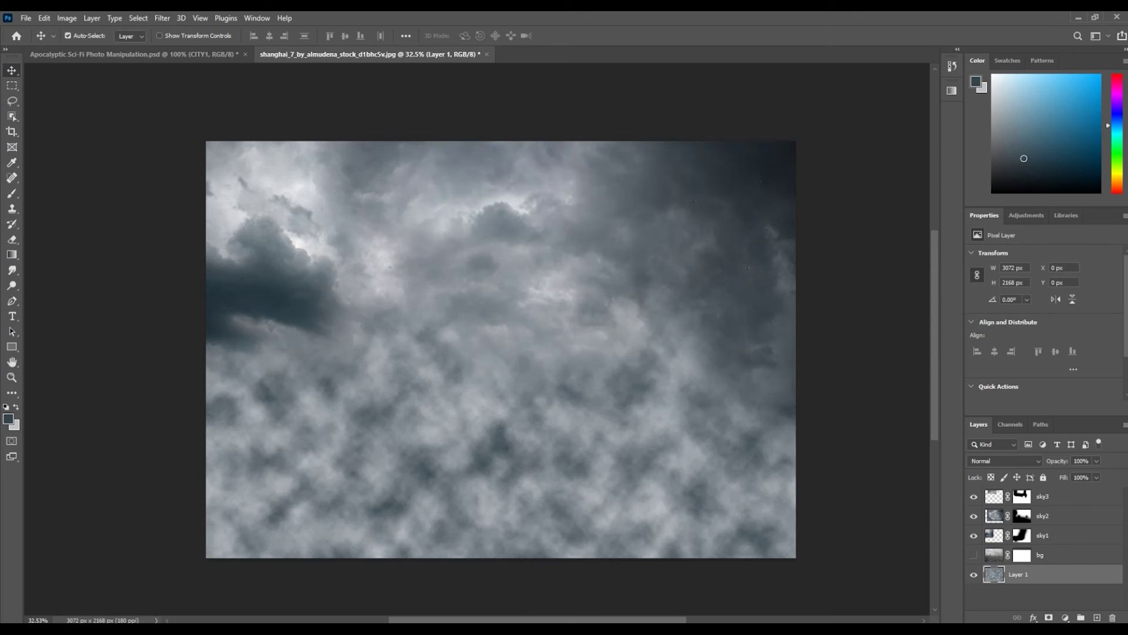
click(974, 555)
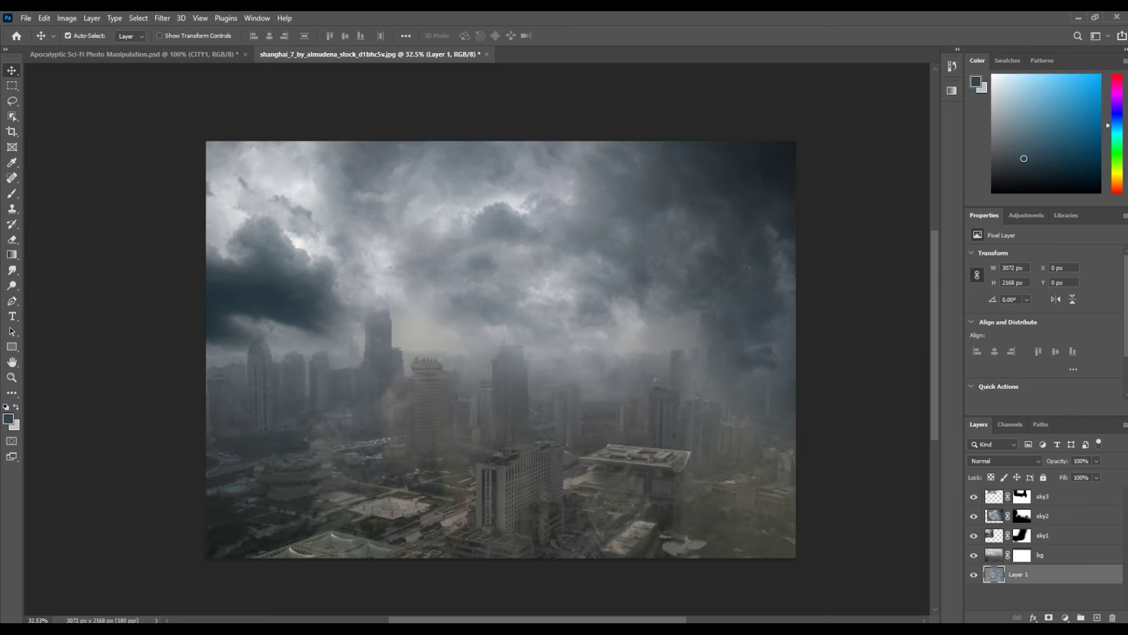
click(1057, 555)
key(Up)
key(Up)
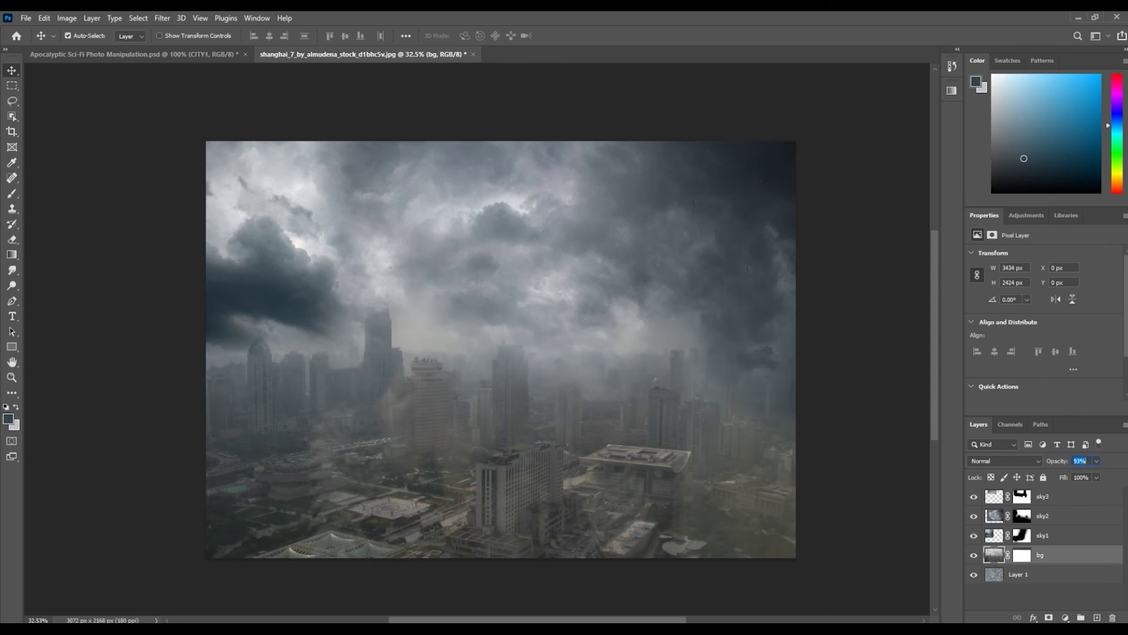
click(1065, 617)
Add a darkening Curves adjustment and clip it to bg
click(1058, 469)
drag(1061, 336, 1062, 347)
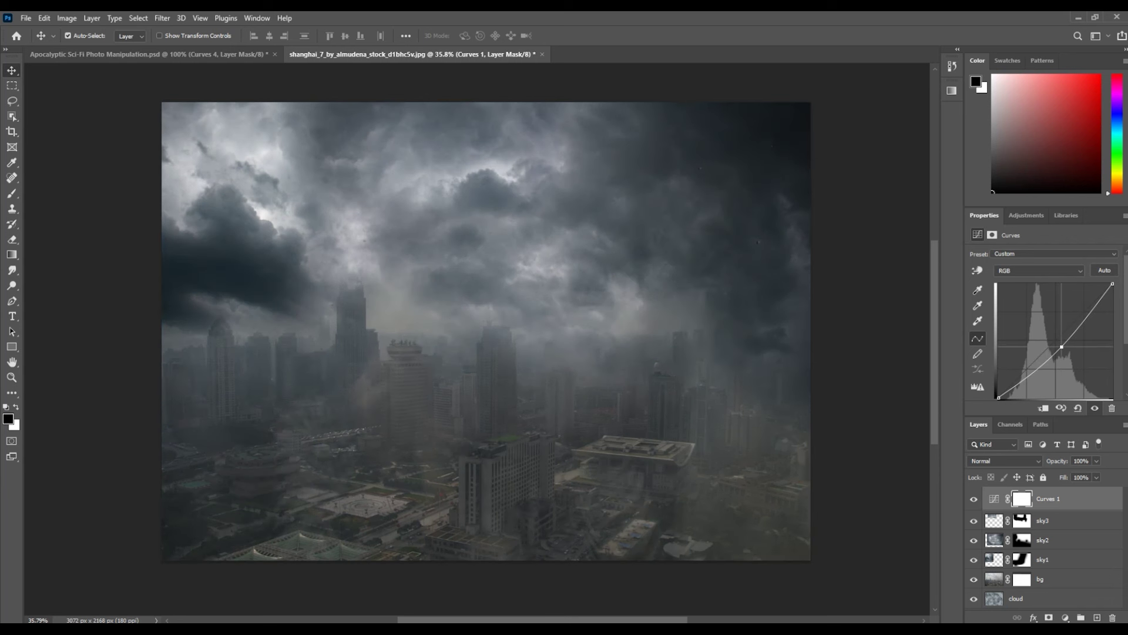
drag(1052, 498, 1052, 554)
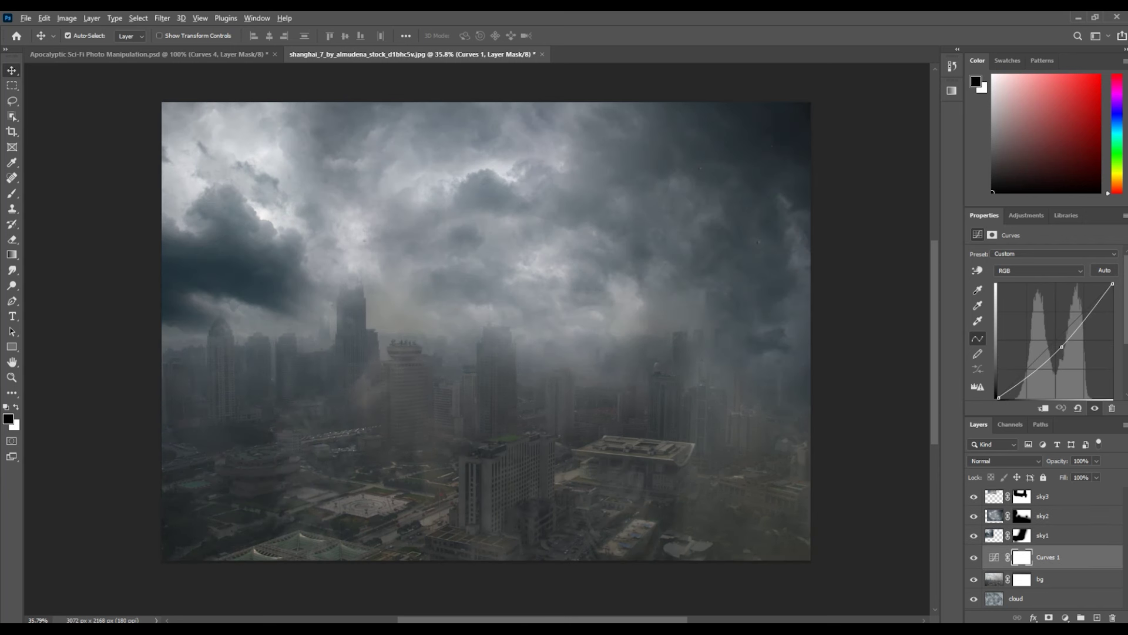
key(ctrl+alt+g)
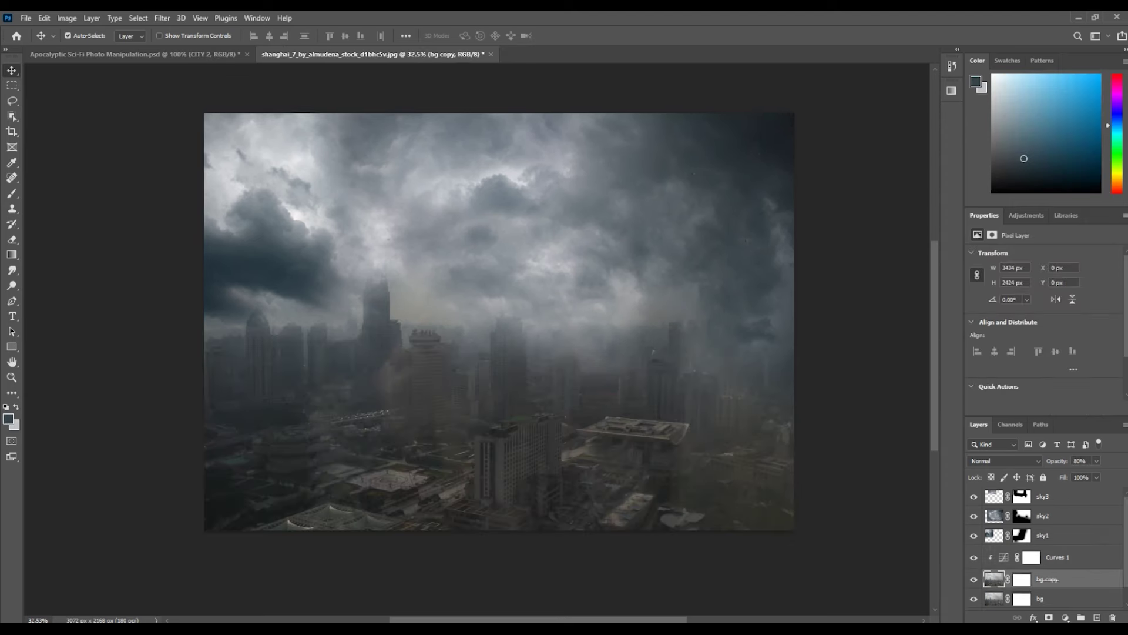
Move bg copy above Curves 1 and set its blend mode to Overlay
drag(1050, 579, 1049, 547)
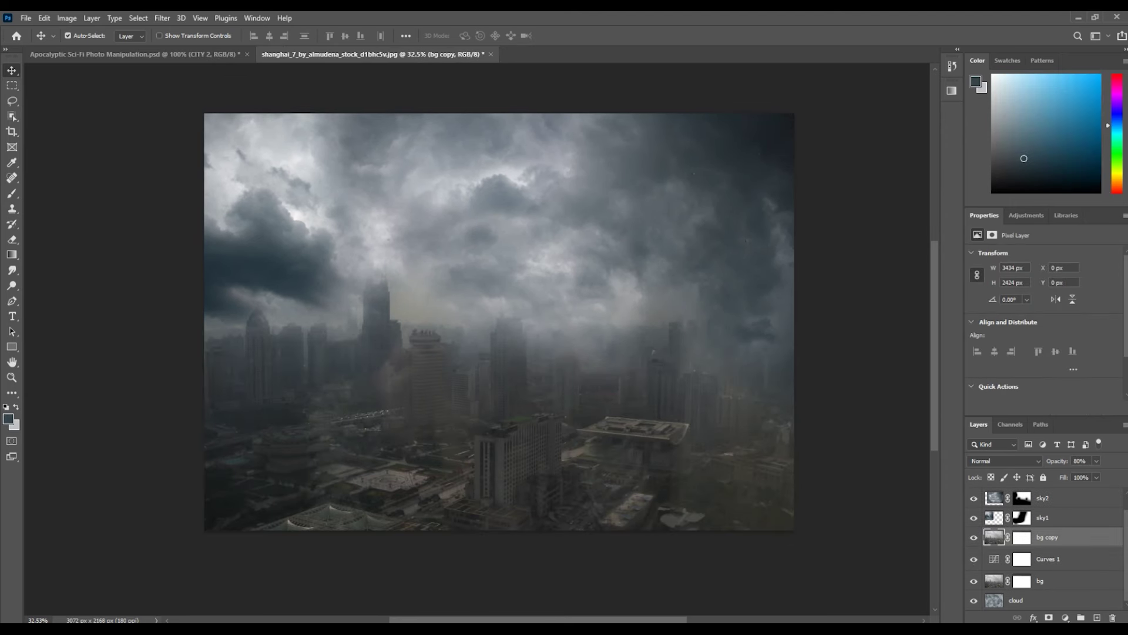
key(ctrl+alt+g)
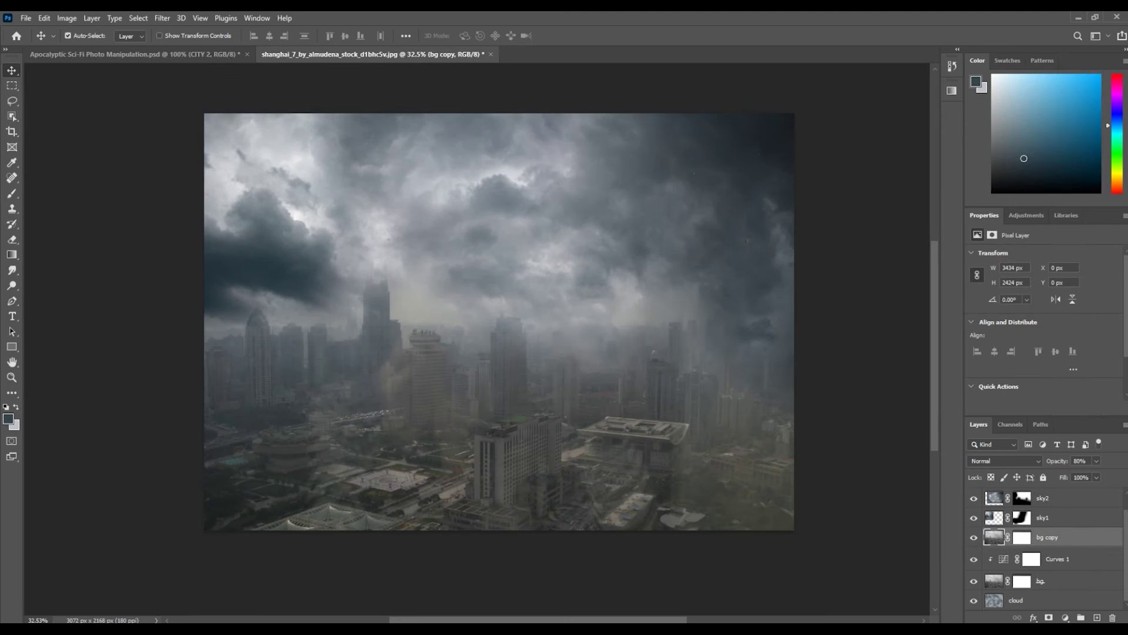
click(1005, 461)
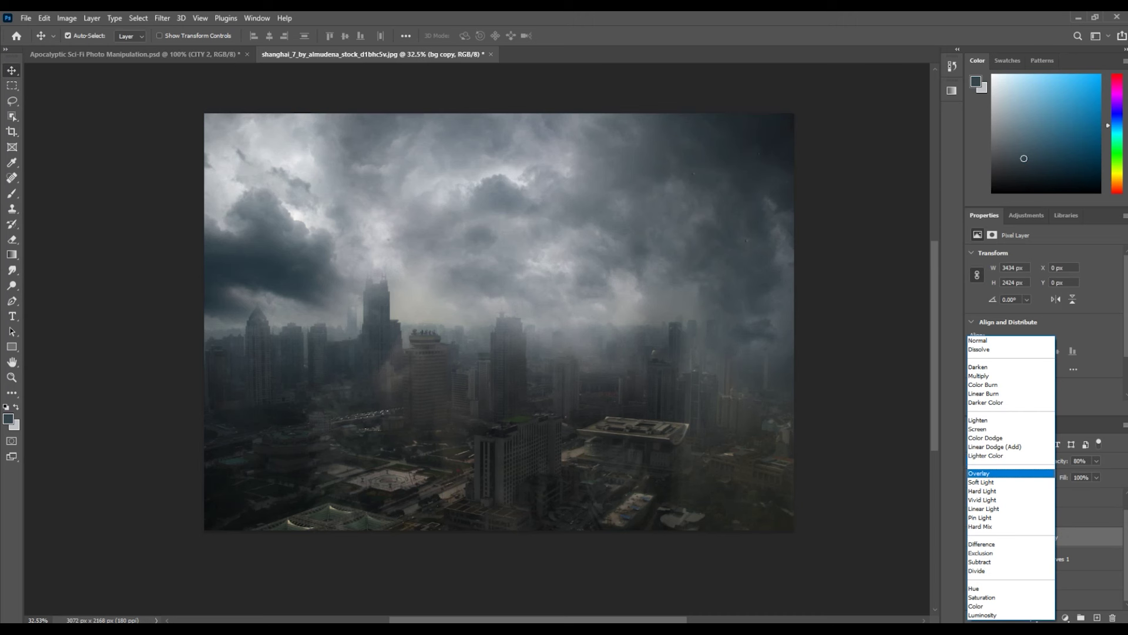
key(Return)
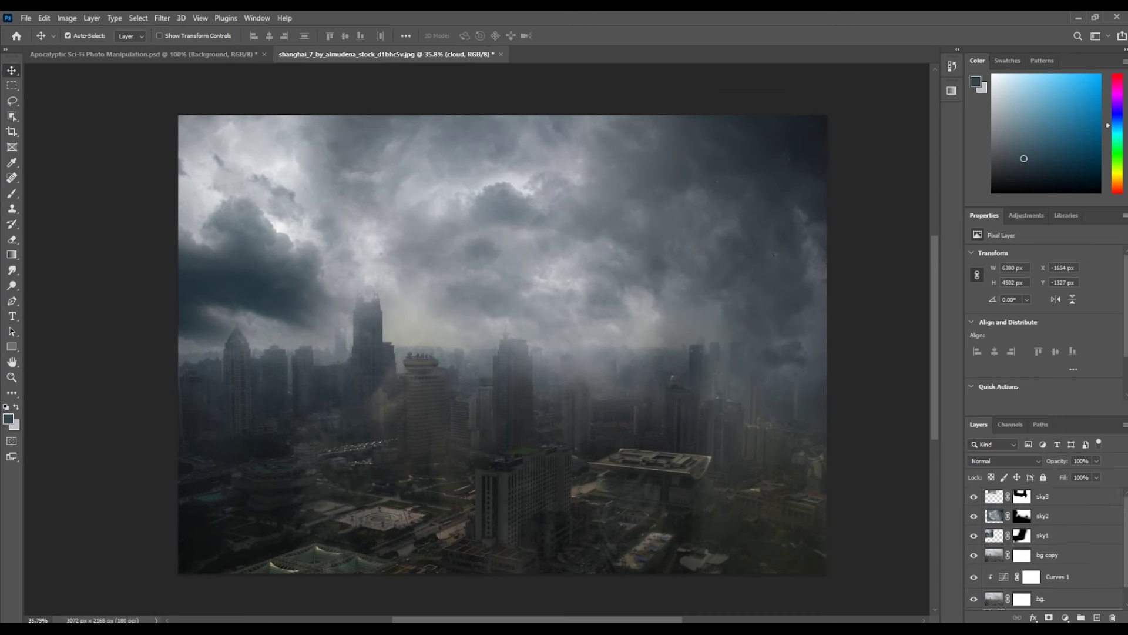
Gather all layers into one new group
key(alt+ctrl+a)
key(ctrl+g)
double_click(1019, 494)
Name the group Background and choose the comet1 brush preset
text(Back)
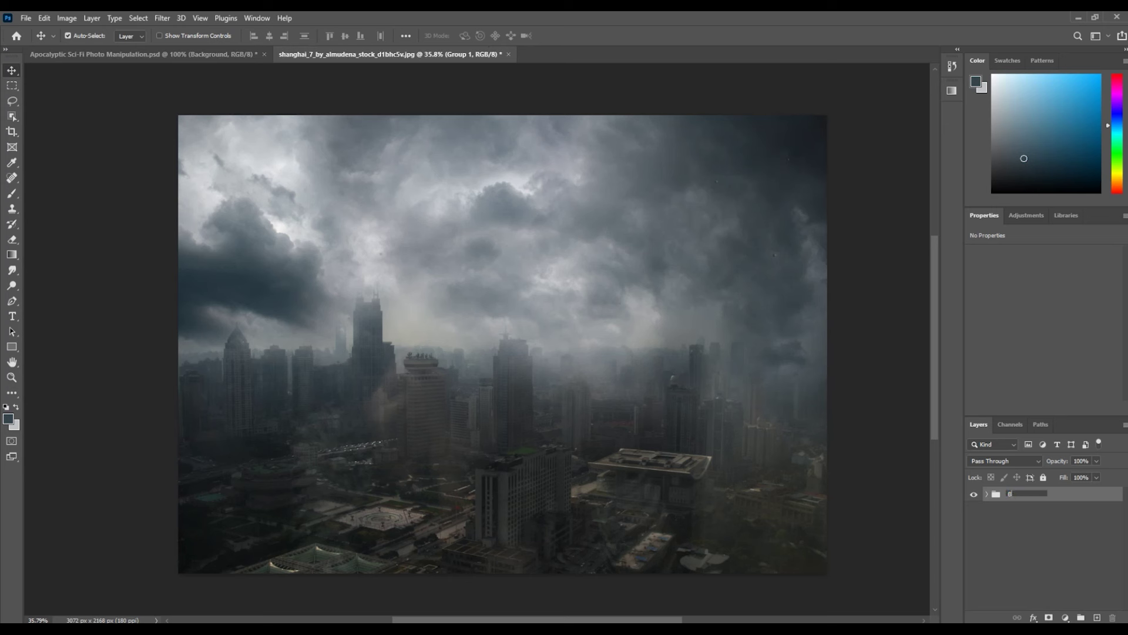
text(ground)
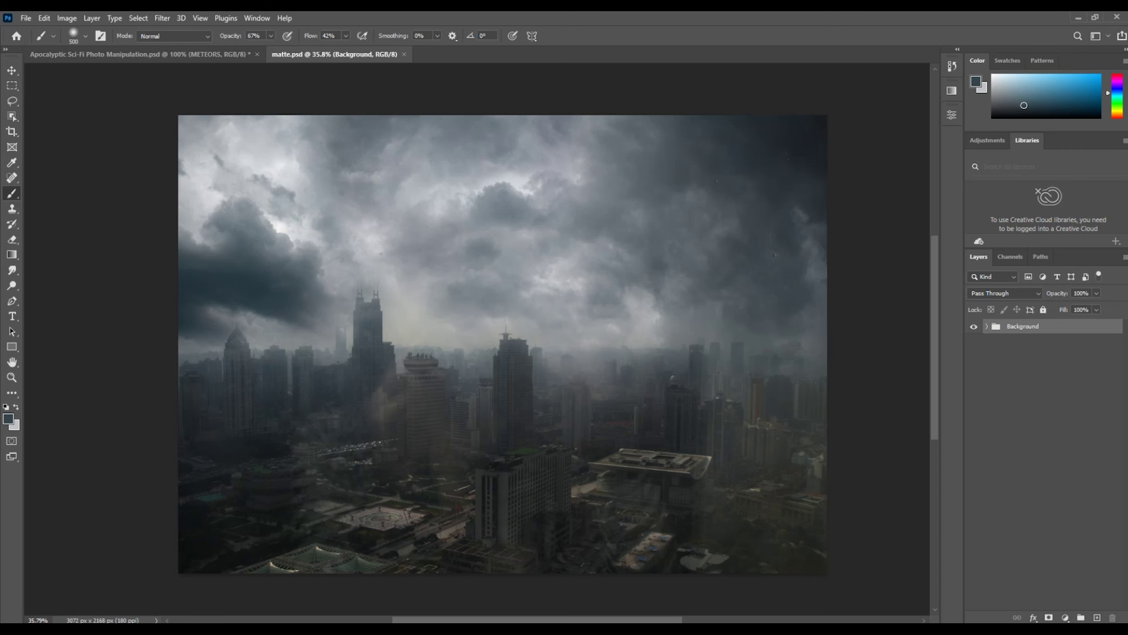
click(85, 36)
click(89, 261)
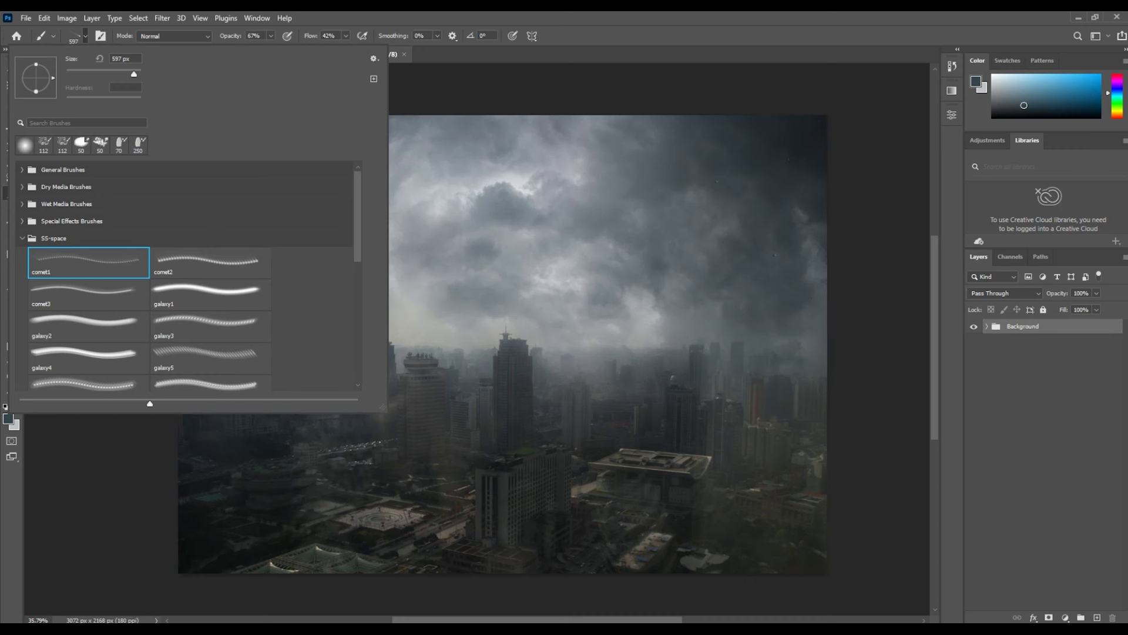
key(Return)
Add a new layer above the group named Meteors
click(1096, 618)
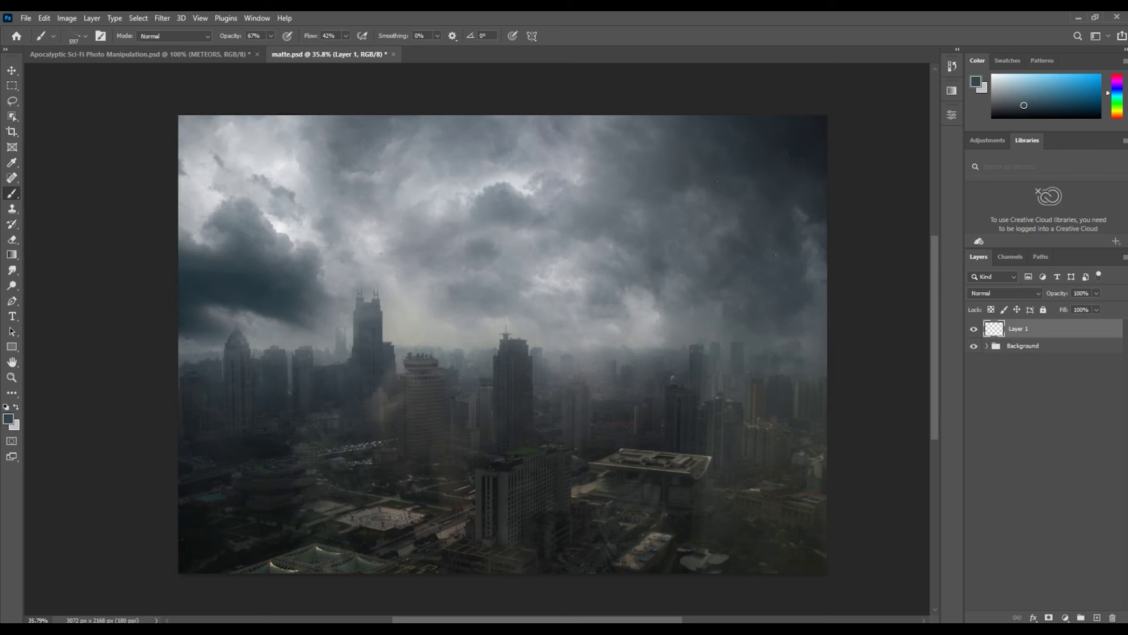
double_click(1018, 328)
text(Me)
text(teors)
key(Return)
Set the foreground to light blue afddfd with brush opacity and flow at 100%
click(9, 418)
text(afddfd)
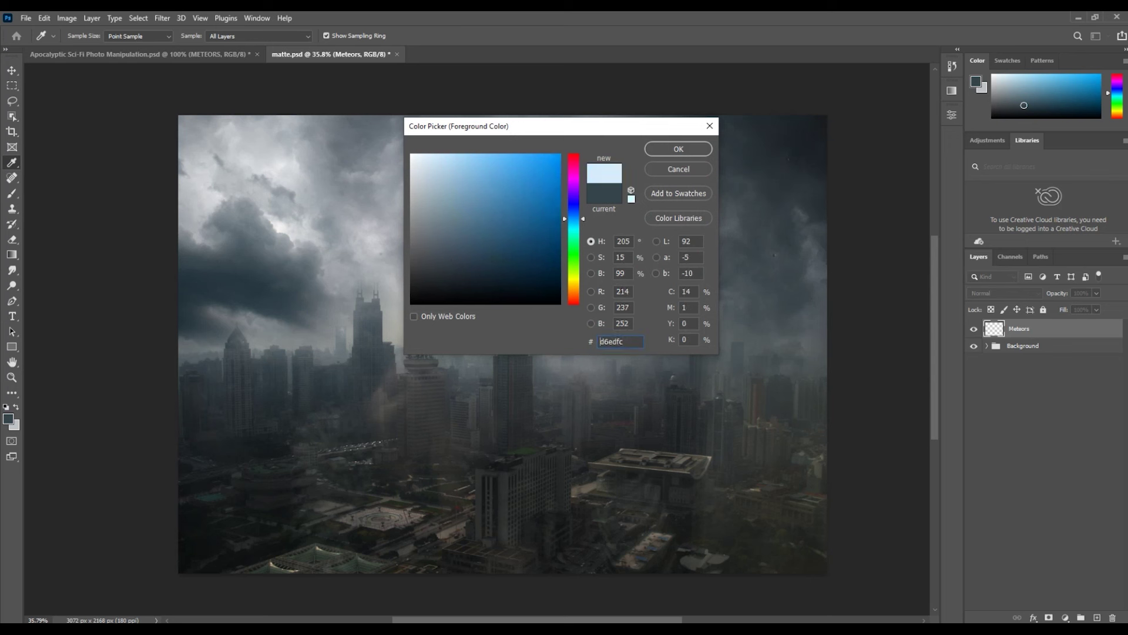
click(678, 149)
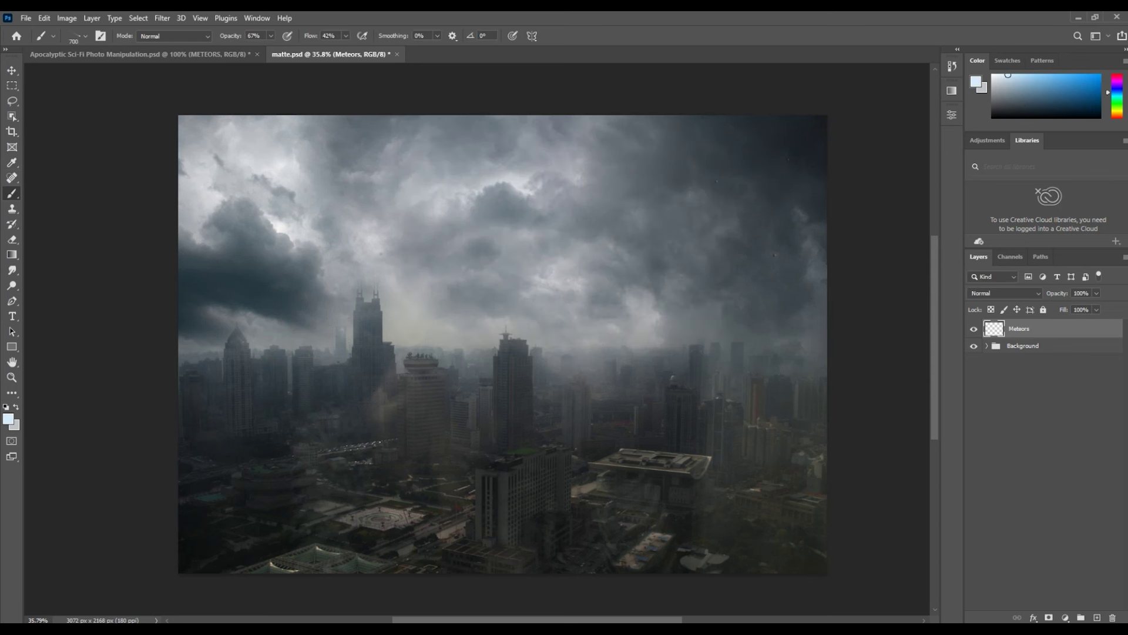
key(0)
key(shift+0)
Stamp comet meteor streaks of varying sizes across the stormy sky
drag(235, 296, 331, 340)
key(ctrl+z)
key(bracketleft)
key(bracketleft)
key(bracketright)
key(bracketright)
key(bracketright)
drag(435, 301, 485, 320)
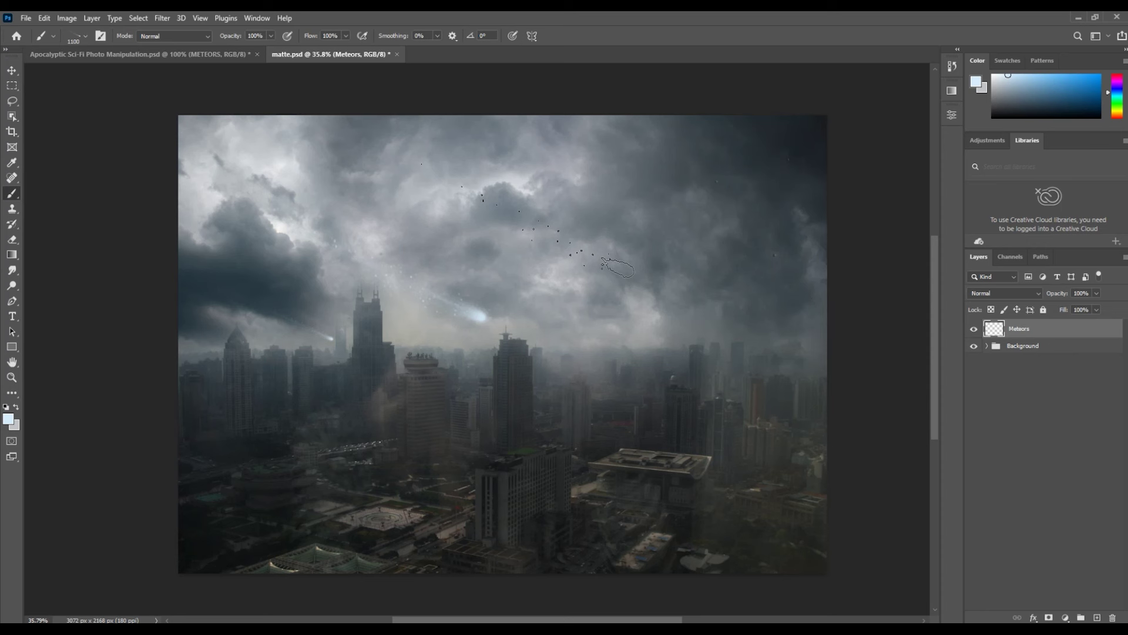
key(bracketright)
key(bracketright)
key(bracketright)
click(661, 185)
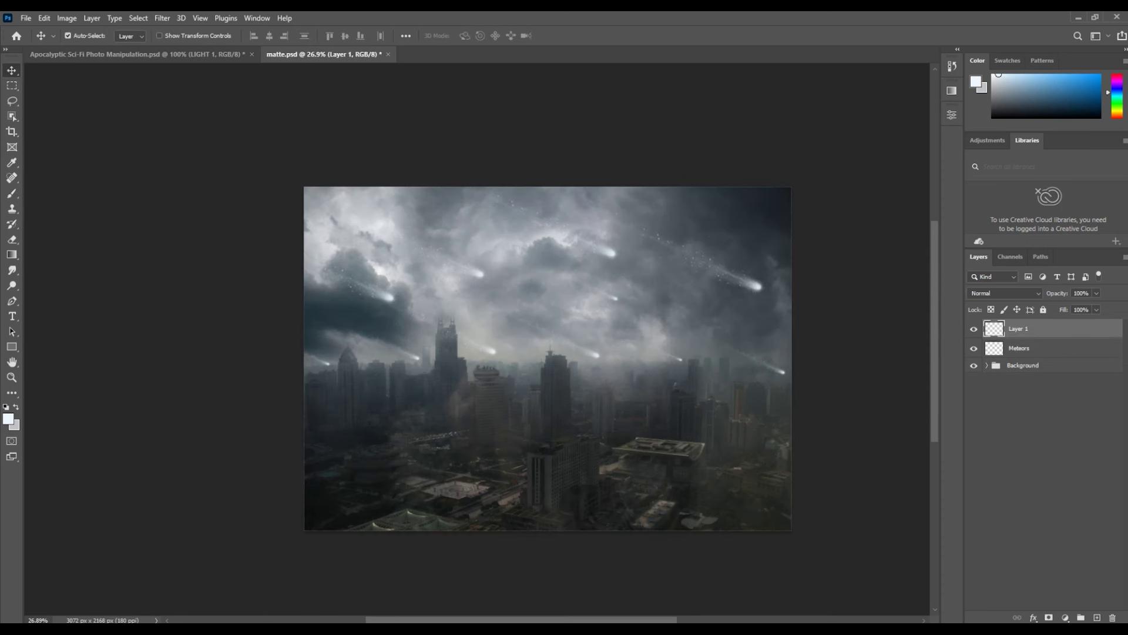
Name the new layer light and fill it with 50% gray
double_click(1018, 328)
text(c)
text(igh)
key(Return)
click(44, 17)
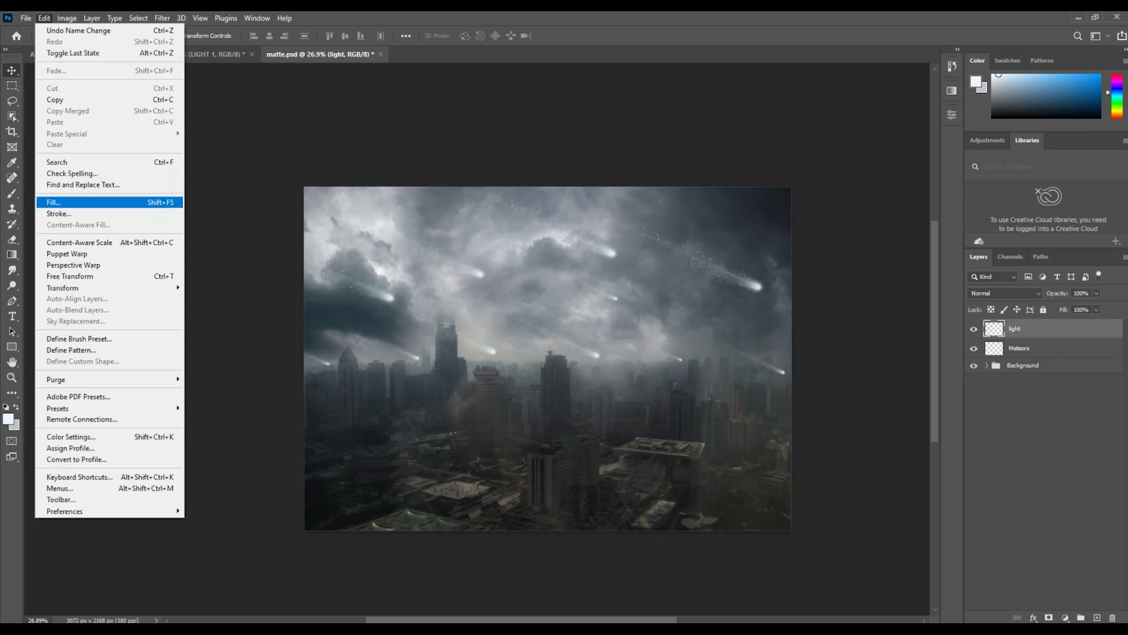
click(50, 202)
click(639, 169)
Set the light layer's blend mode to Overlay
click(1004, 292)
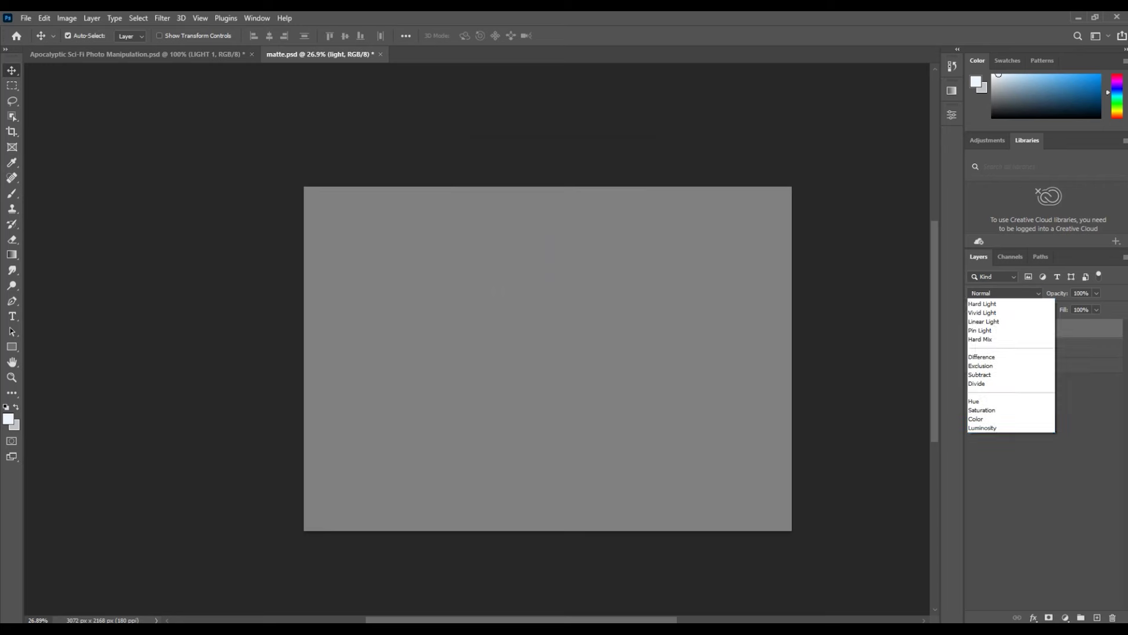
click(979, 435)
right_click(12, 286)
click(59, 287)
Set the Dodge exposure to 7%, save the document, and size the brush
text(7)
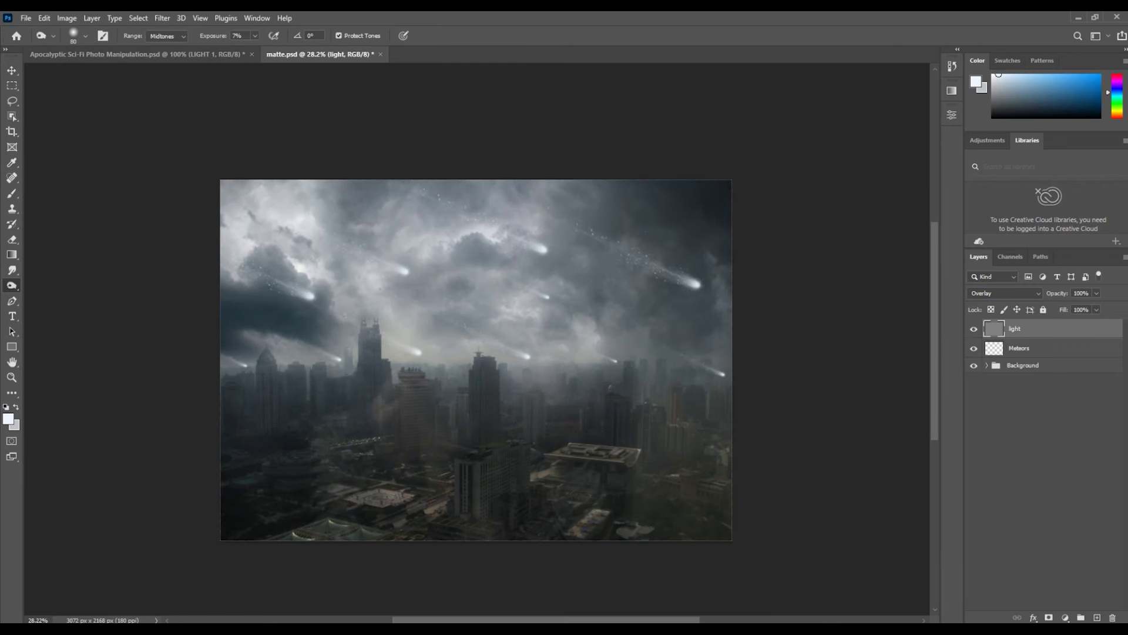
key(bracketright)
key(bracketright)
key(bracketright)
key(ctrl+s)
key(bracketright)
key(bracketright)
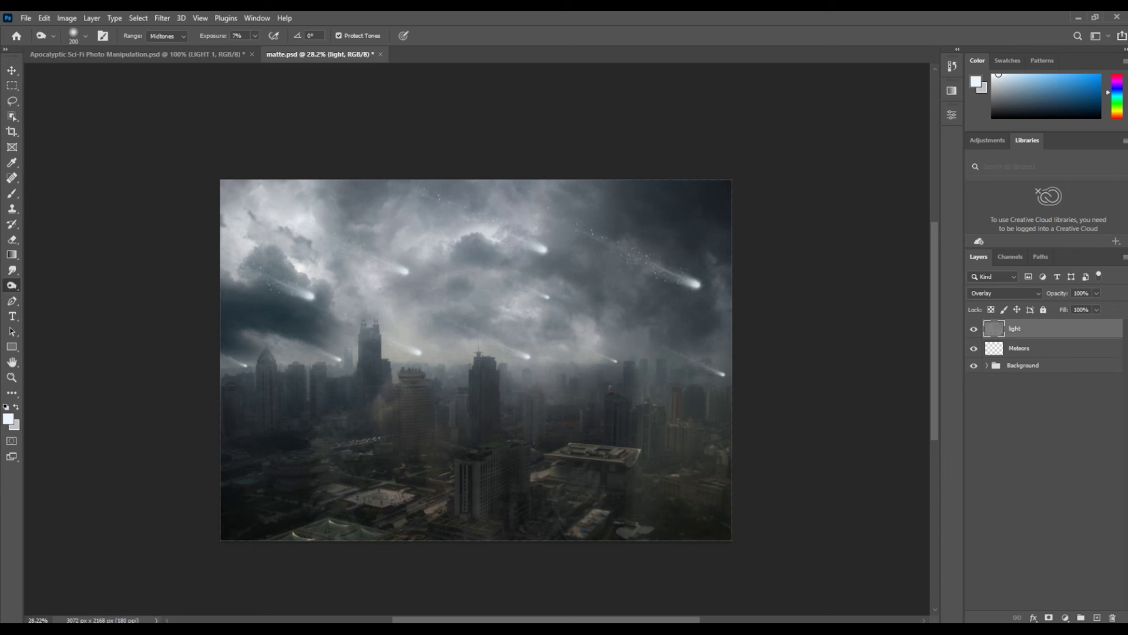
key(bracketright)
key(bracketright)
key(bracketright)
key(bracketright)
key(bracketleft)
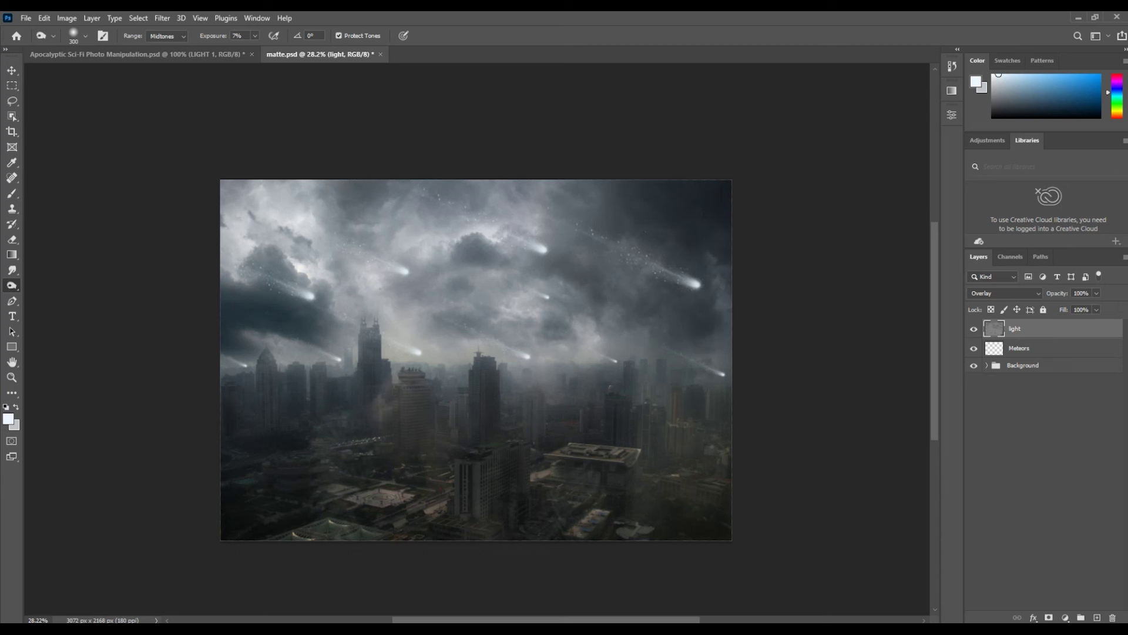
key(bracketleft)
key(bracketleft)
key(bracketleft)
key(bracketright)
key(bracketright)
key(bracketright)
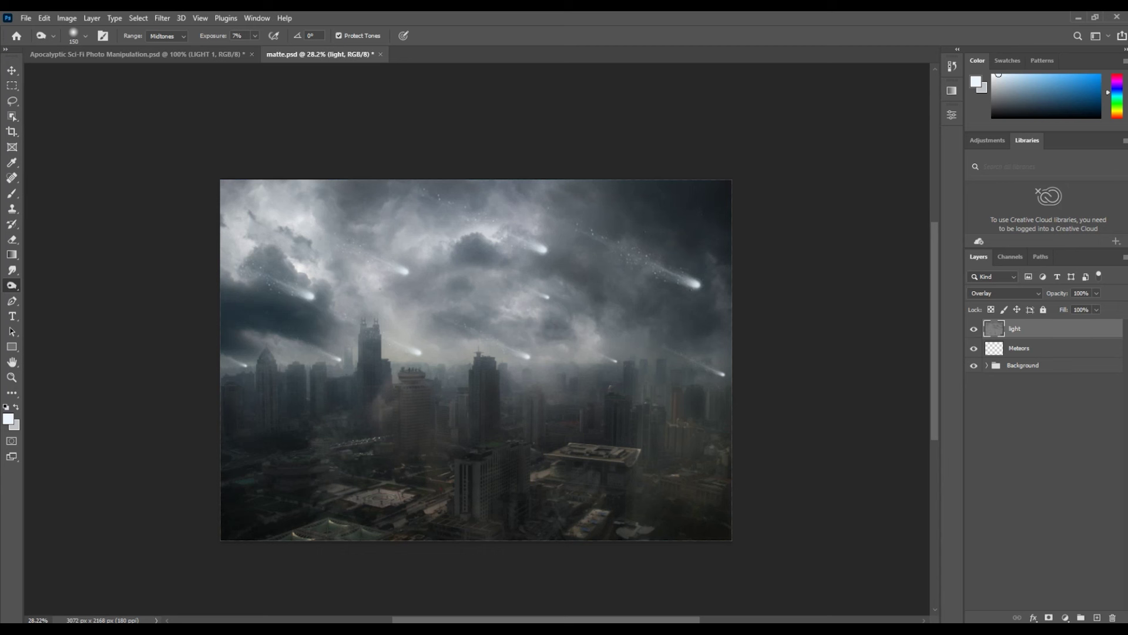
Dodge across the meteor heads, their glow, and a round patch of sky
click(11, 285)
key(bracketright)
key(bracketright)
key(2)
key(7)
mouse_move(311, 296)
mouse_down()
mouse_move(276, 285)
mouse_move(329, 265)
mouse_move(541, 247)
mouse_move(694, 285)
mouse_up()
key(bracketleft)
key(bracketleft)
key(bracketleft)
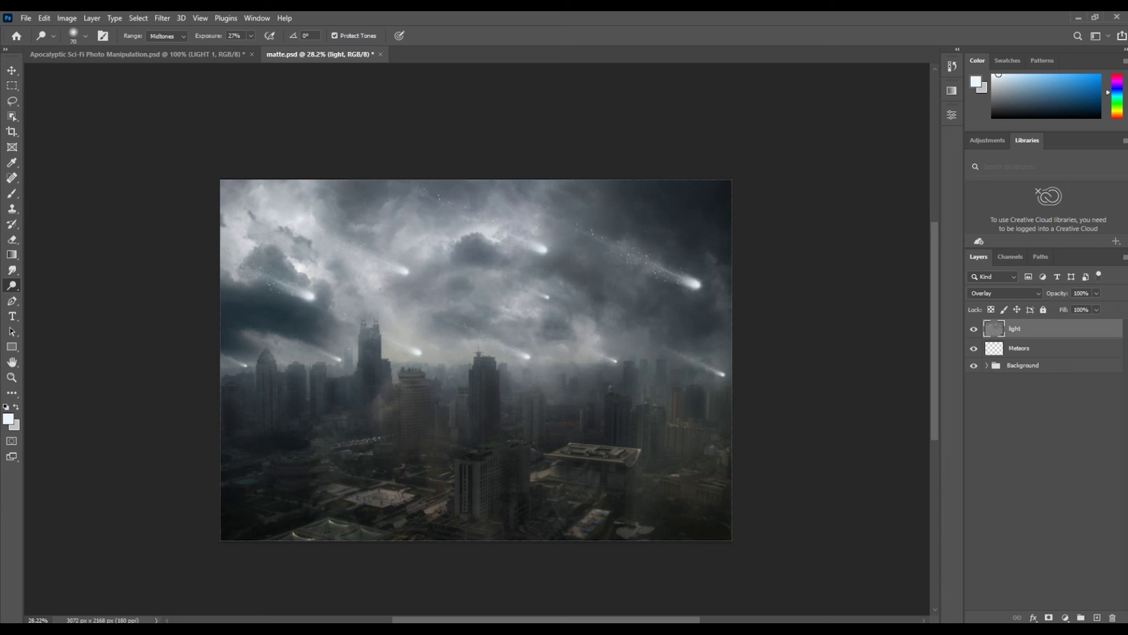
key(bracketright)
key(bracketright)
key(bracketright)
mouse_move(382, 341)
mouse_down()
mouse_move(447, 352)
mouse_move(435, 353)
mouse_up()
drag(552, 324, 594, 335)
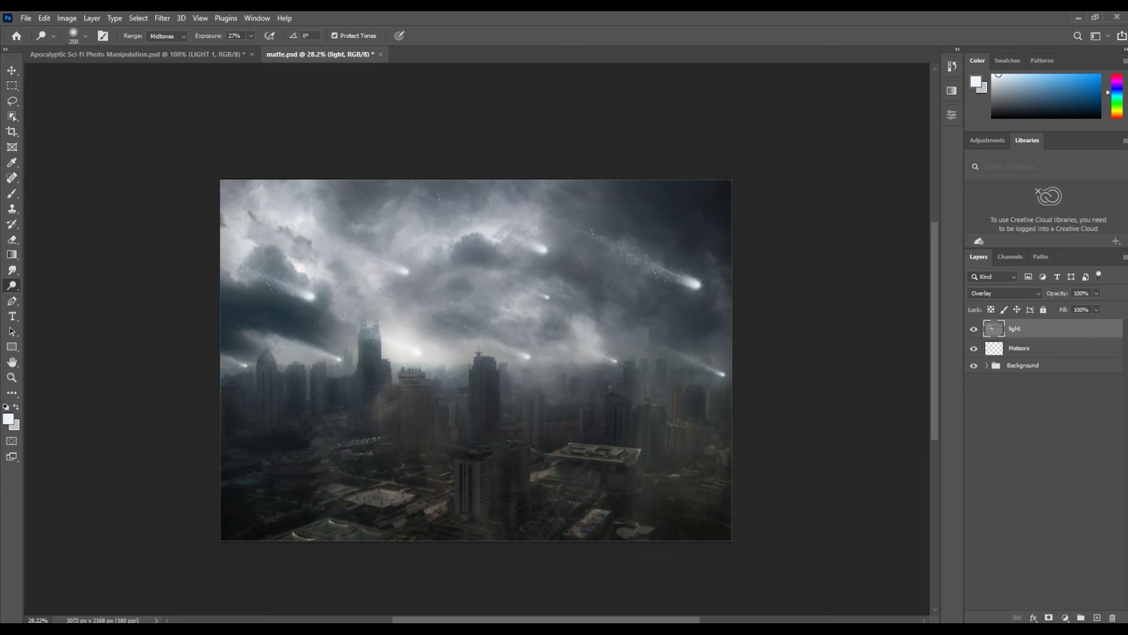
key(bracketright)
key(bracketright)
key(bracketright)
click(488, 234)
Add a Curves 2 adjustment that darkens the whole image
key(s)
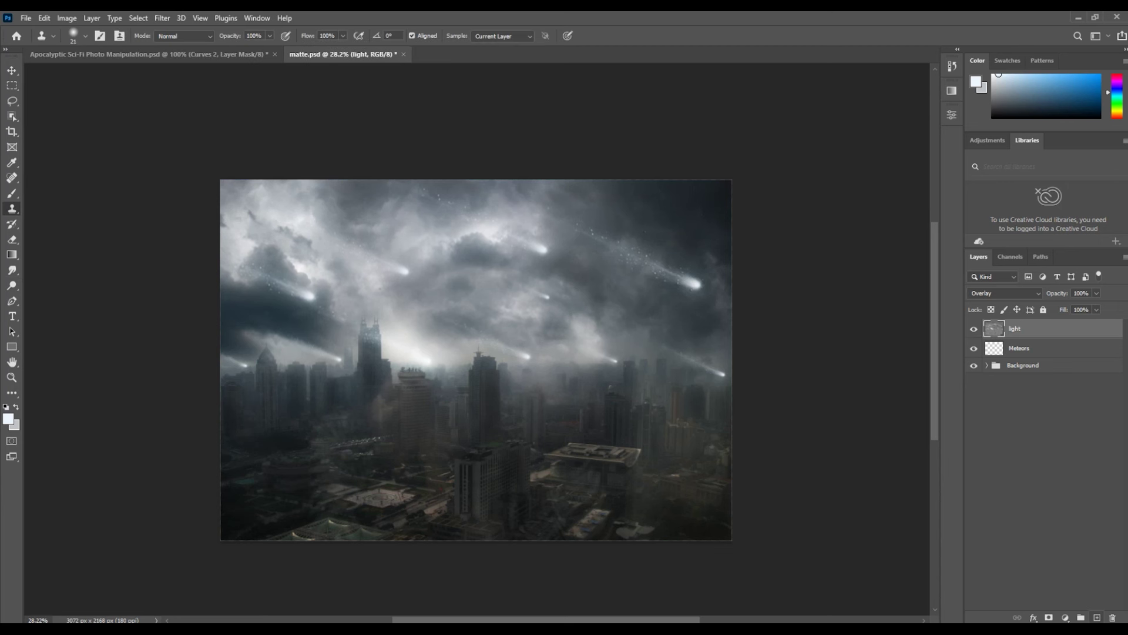
click(1066, 617)
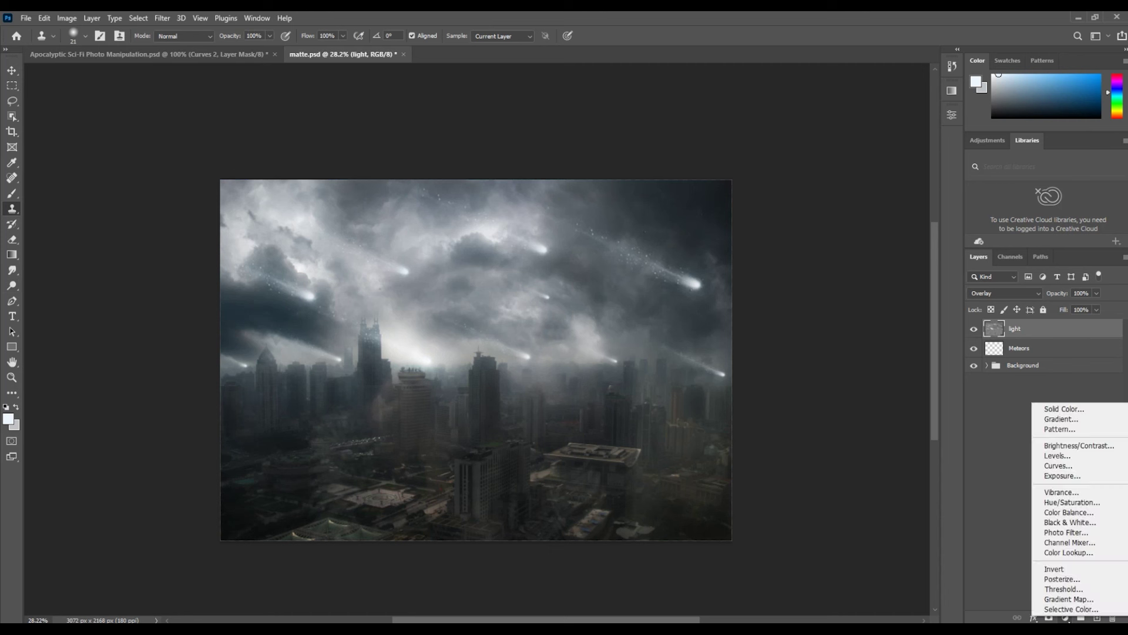
click(1058, 532)
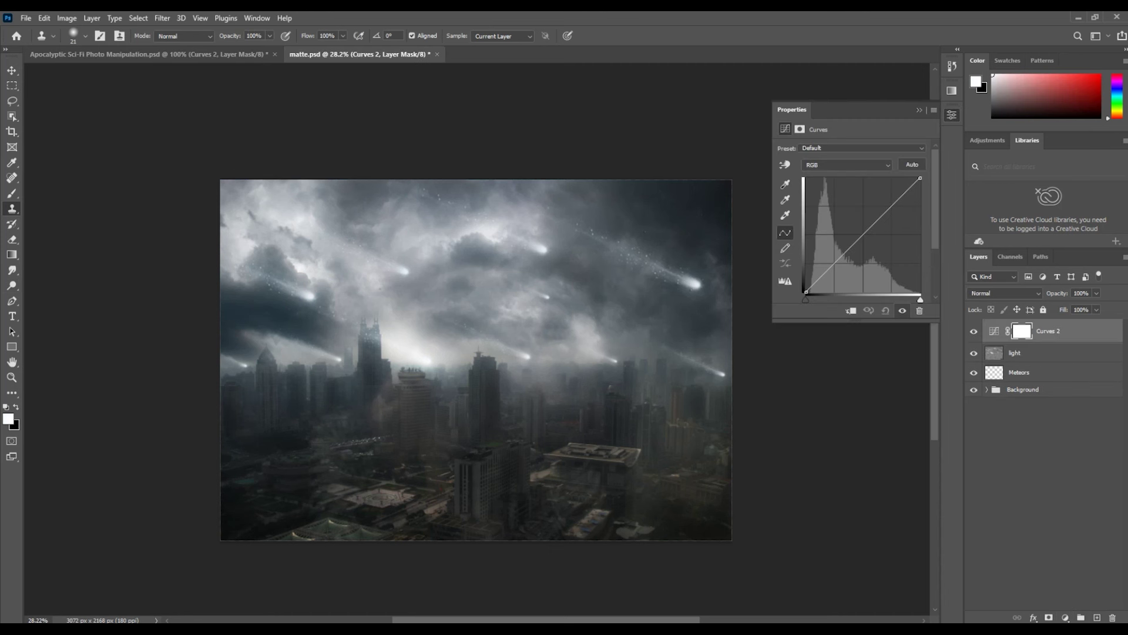
drag(869, 229, 868, 239)
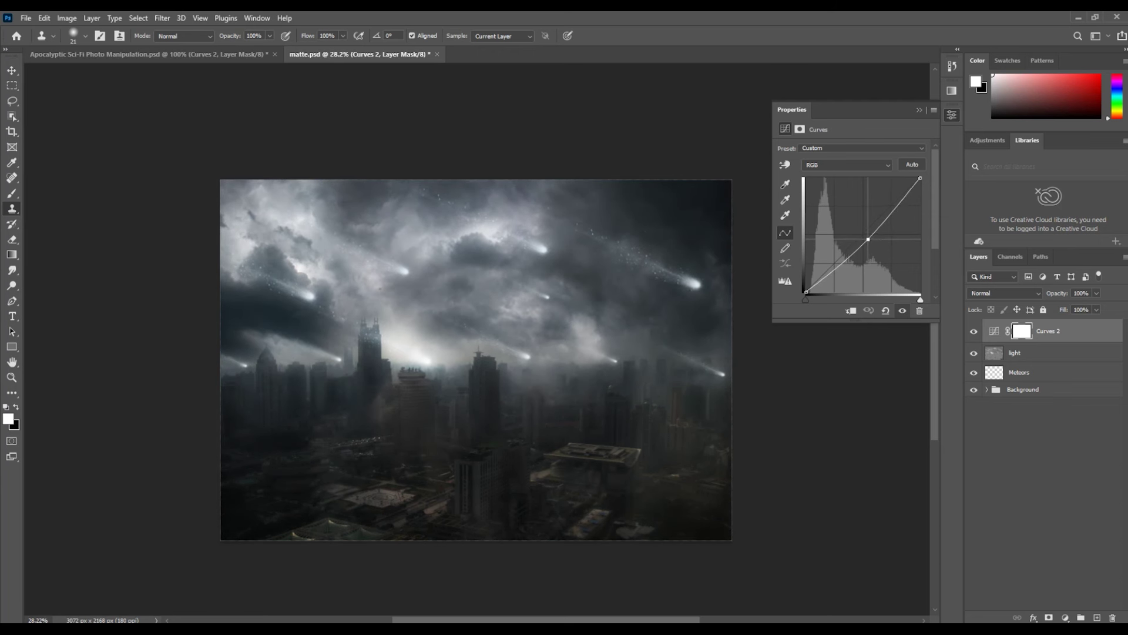
Paint black on the Curves 2 mask with a large soft round brush to clear the centre
click(800, 128)
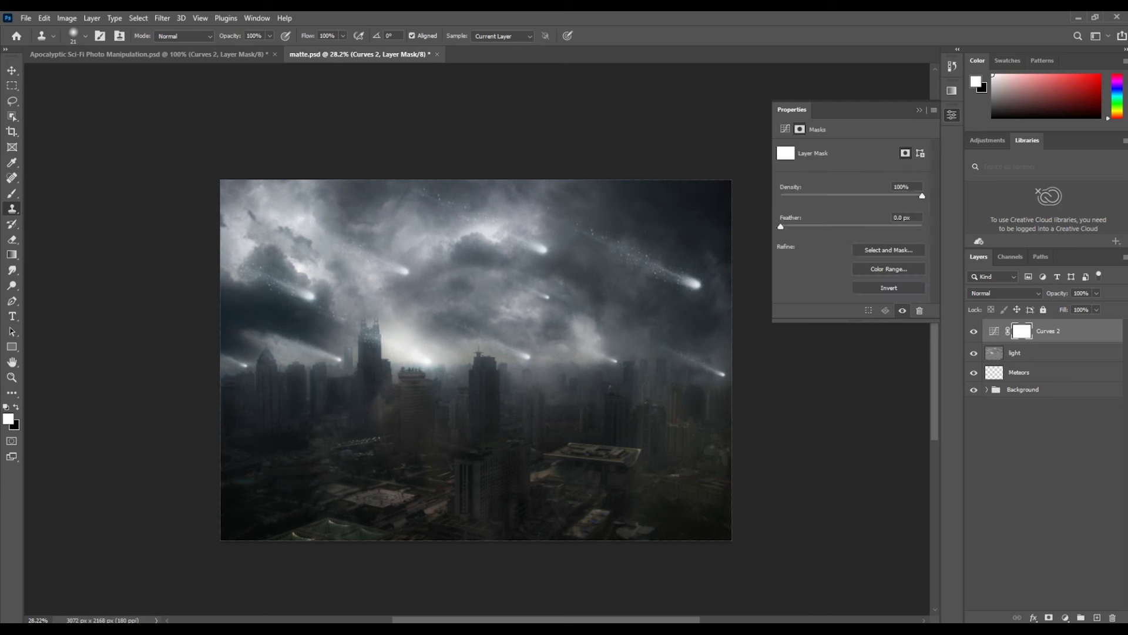
click(12, 86)
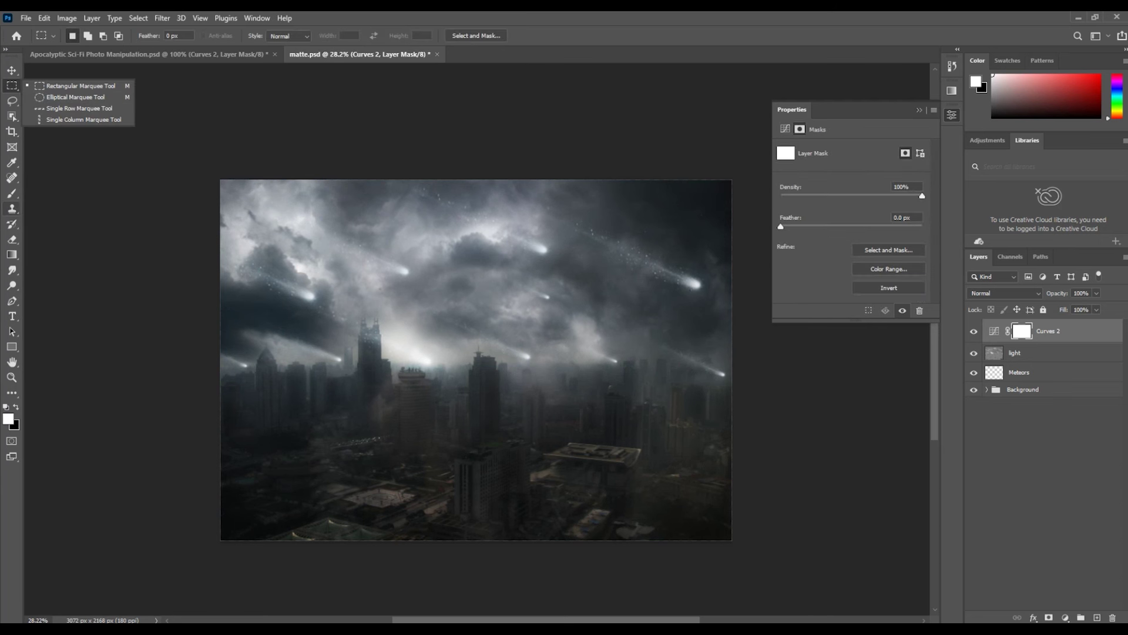
click(12, 193)
click(85, 36)
double_click(82, 276)
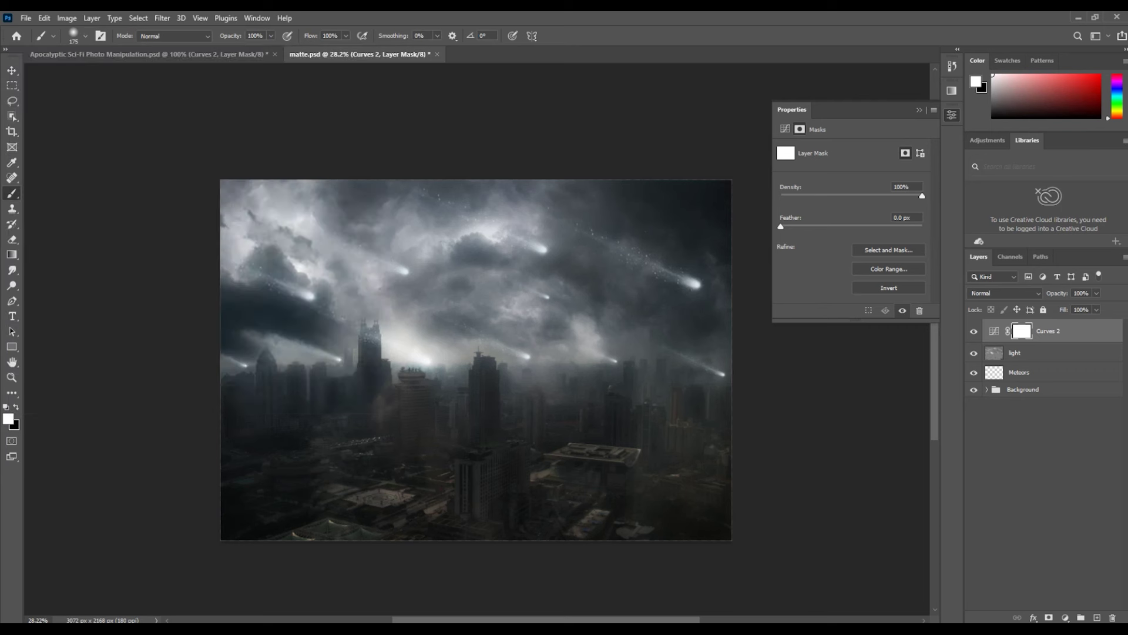
key(bracketright)
key(bracketright)
key(bracketright)
key(x)
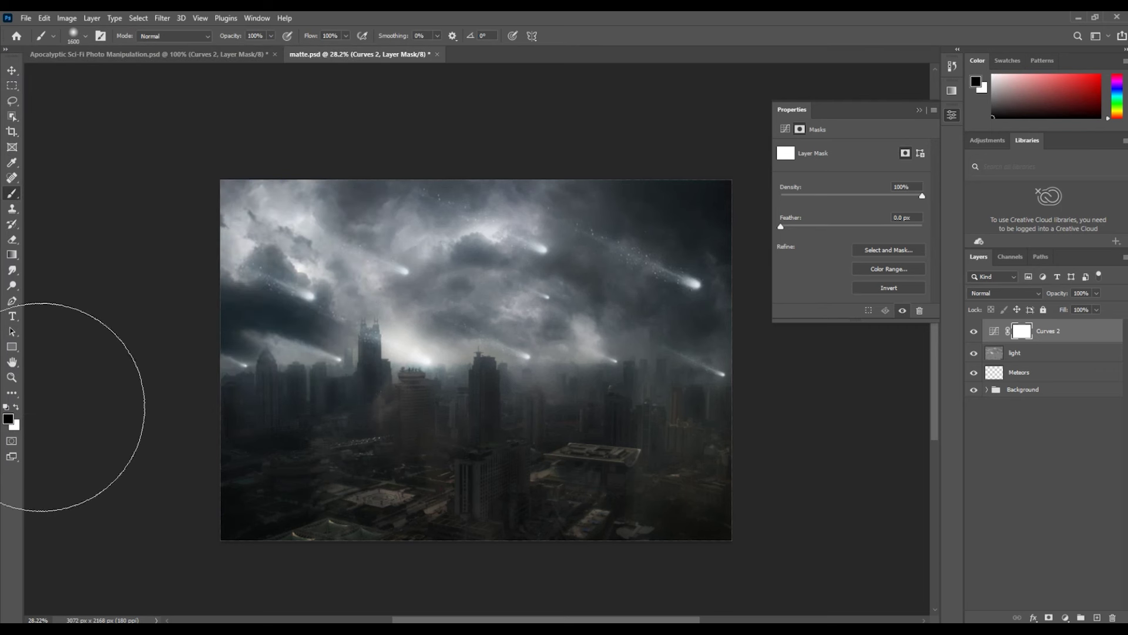
click(464, 364)
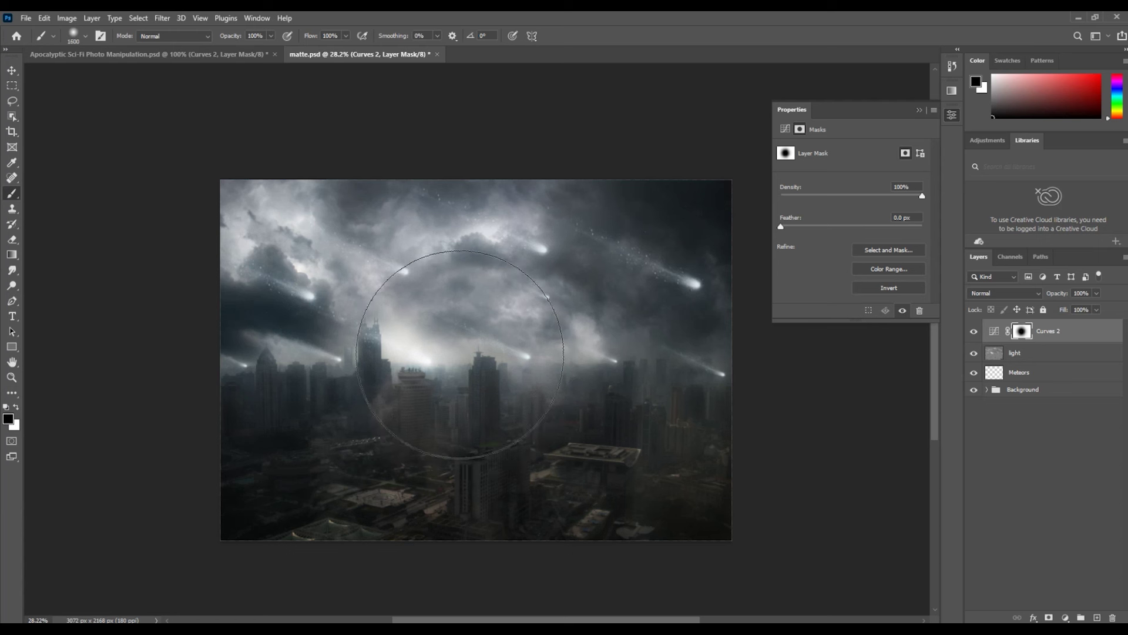
Enlarge the brush to 2000 px, lift the Curves 2 midpoint slightly, then deselect the layer
key(bracketright)
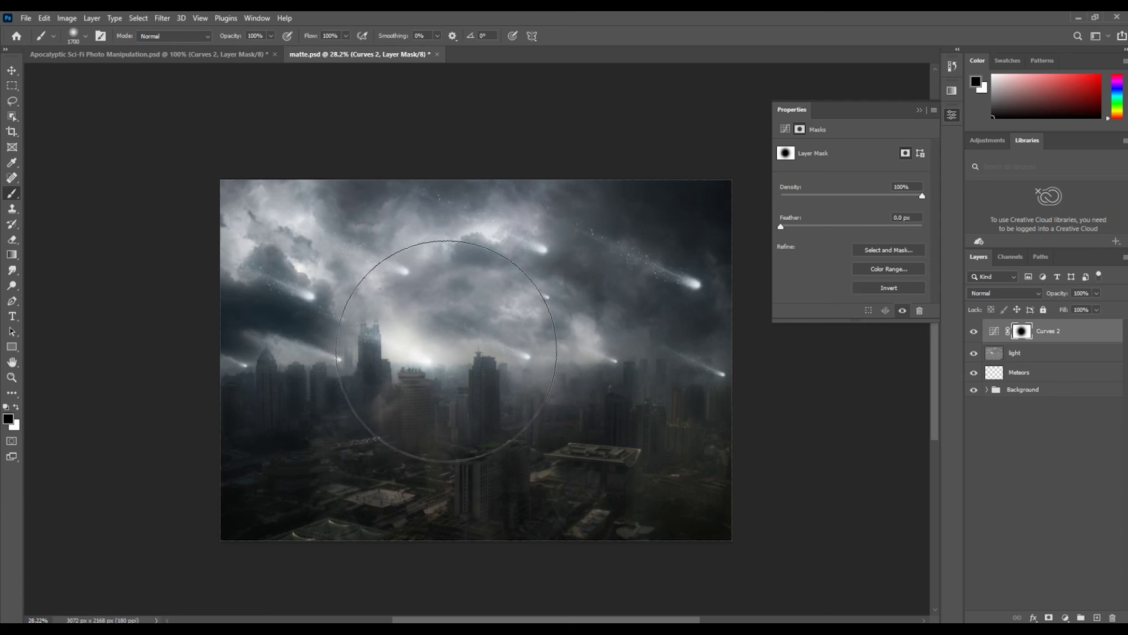
key(bracketright)
key(bracketright)
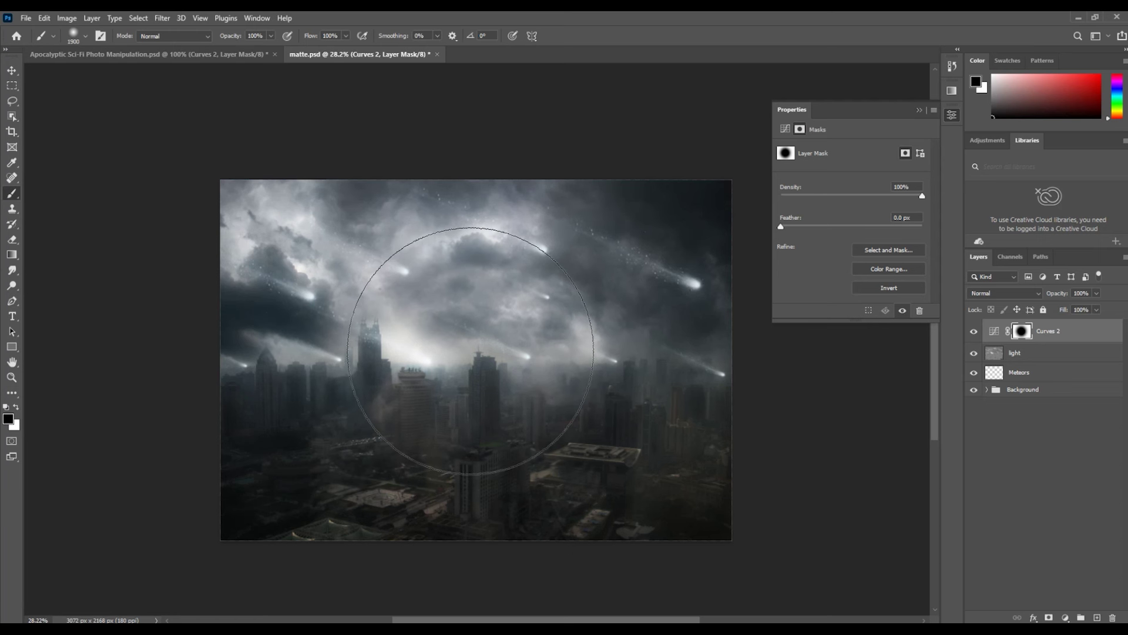
key(bracketright)
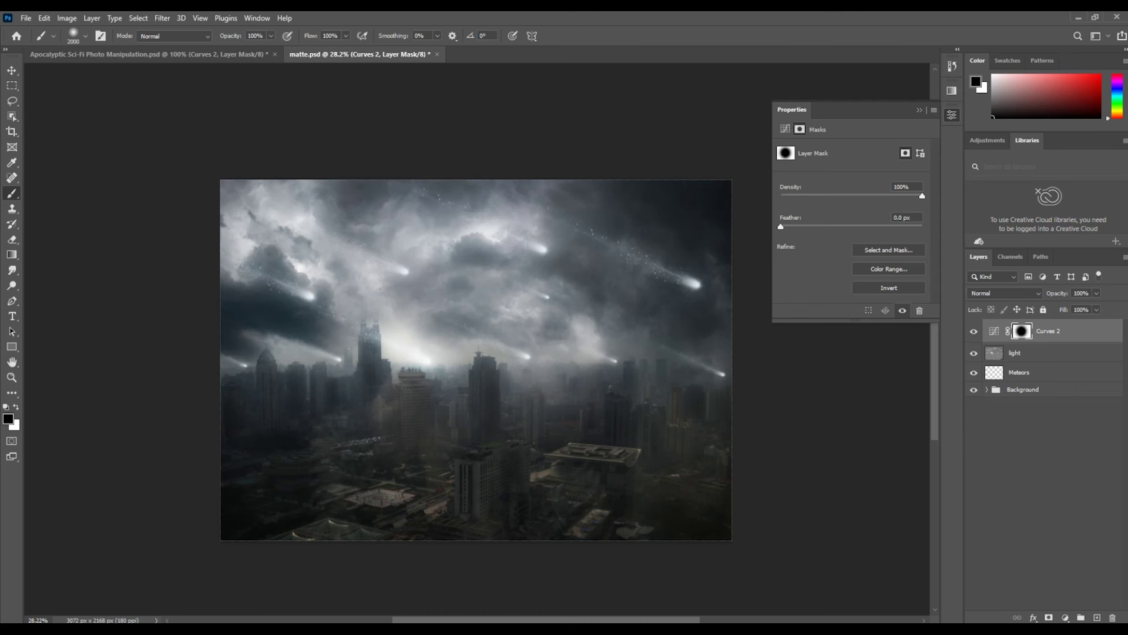
click(994, 331)
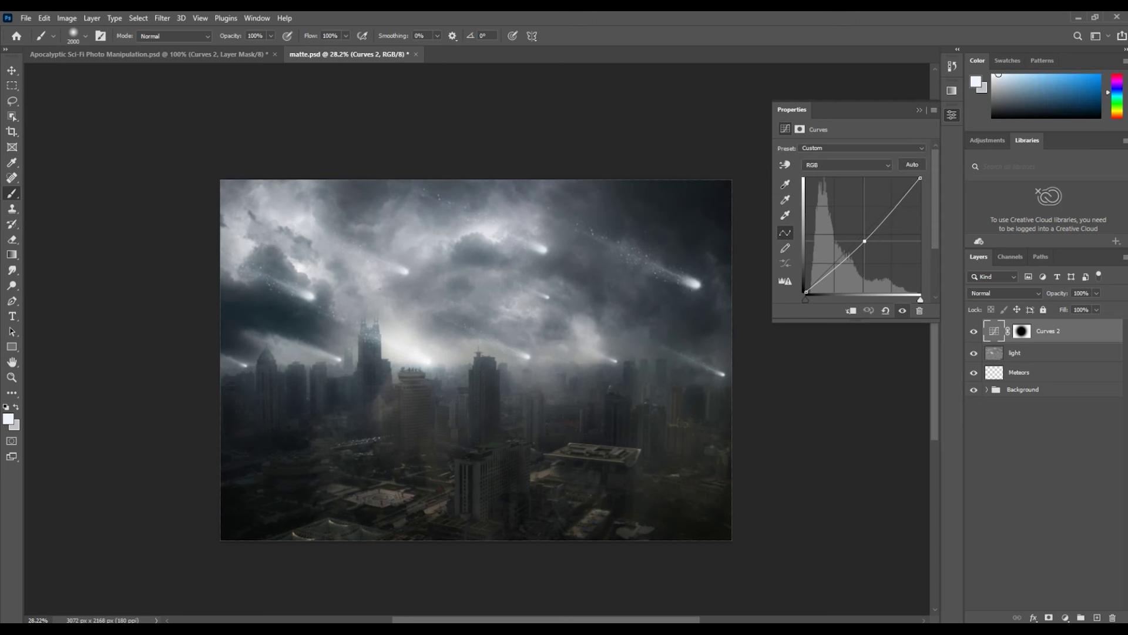
drag(868, 246, 869, 240)
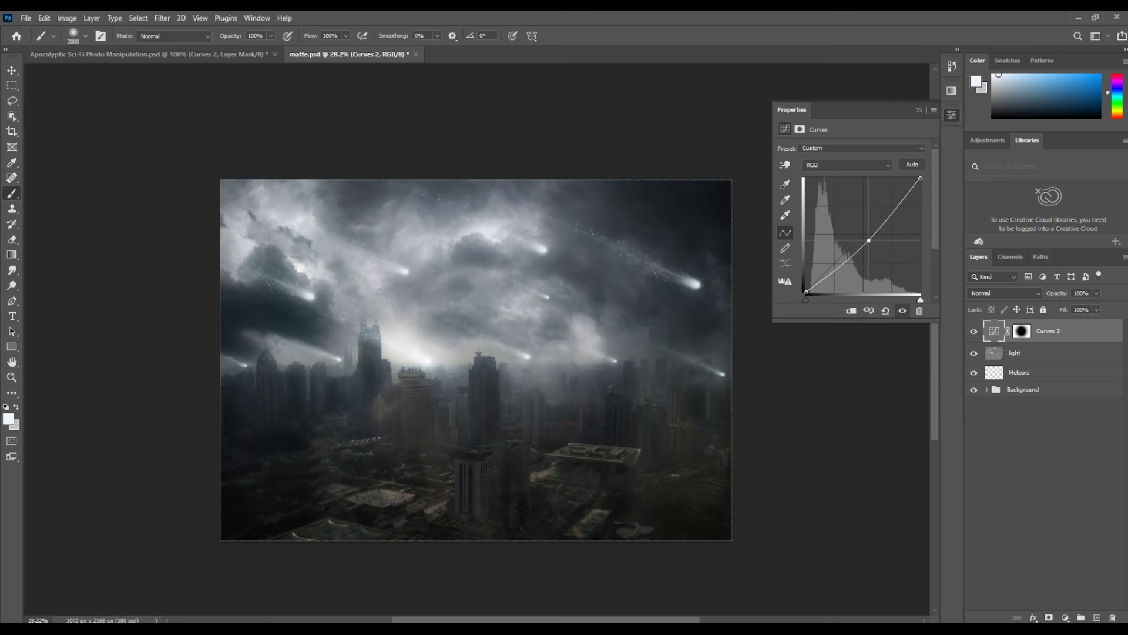
click(1044, 470)
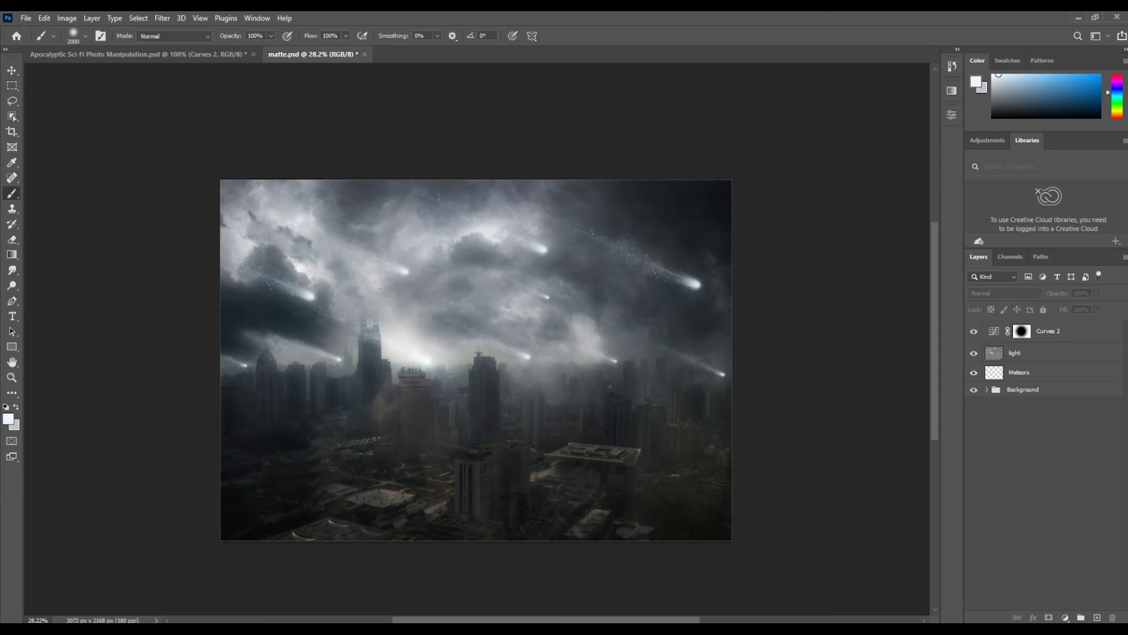
Add Curves 3 with the Red black point raised and Red highlights lowered, then a blank Curves 4
click(1064, 617)
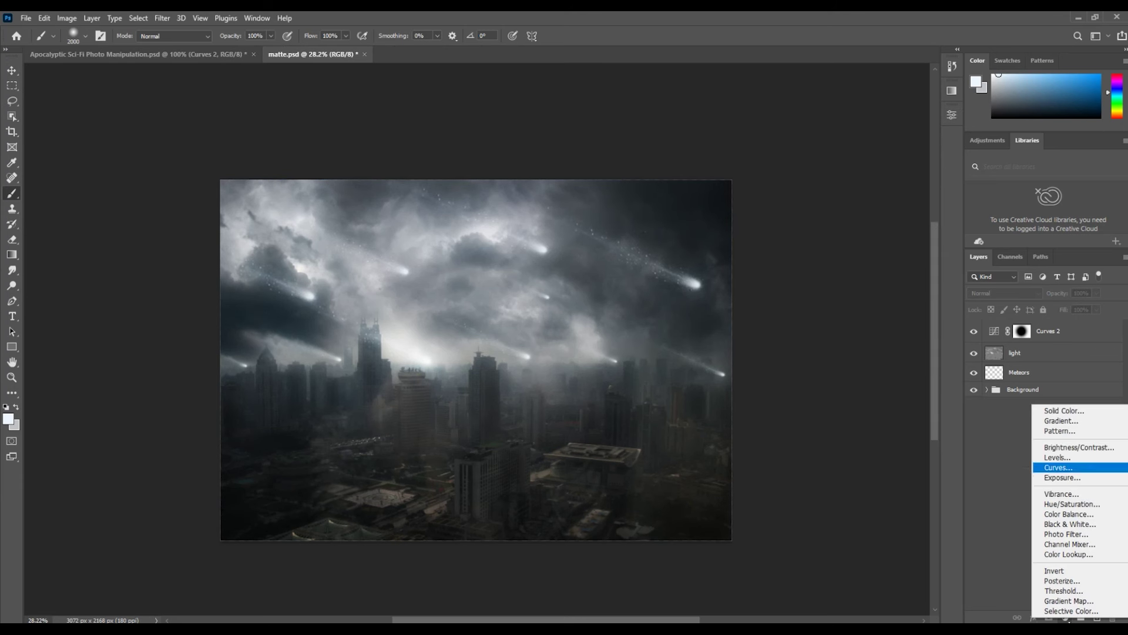
click(1058, 467)
click(846, 164)
drag(806, 292, 805, 286)
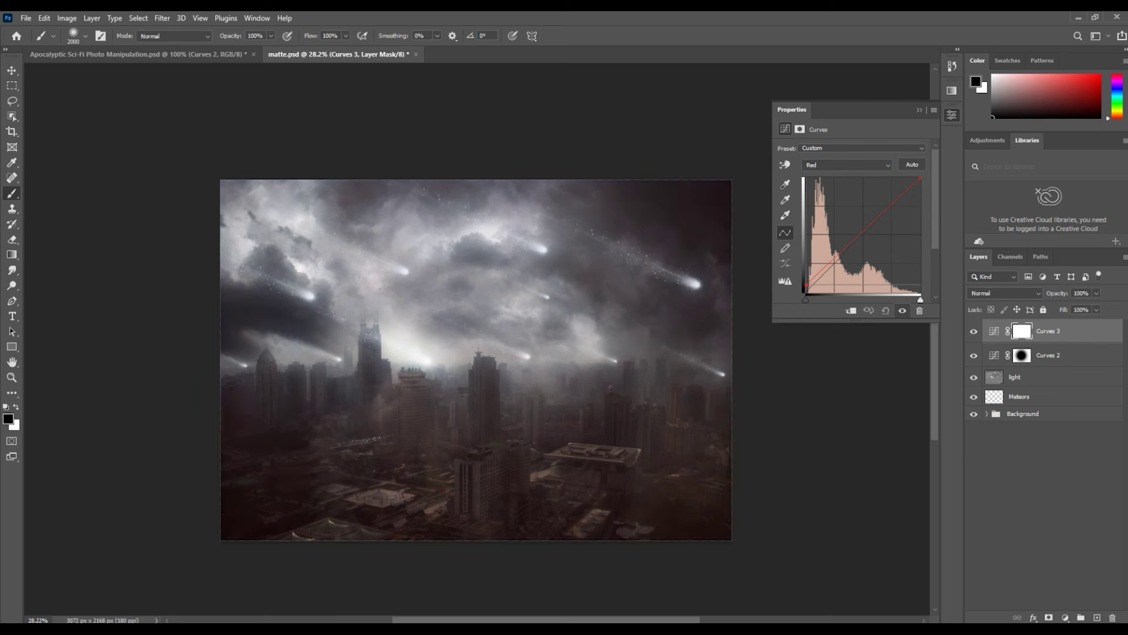
drag(920, 178, 921, 190)
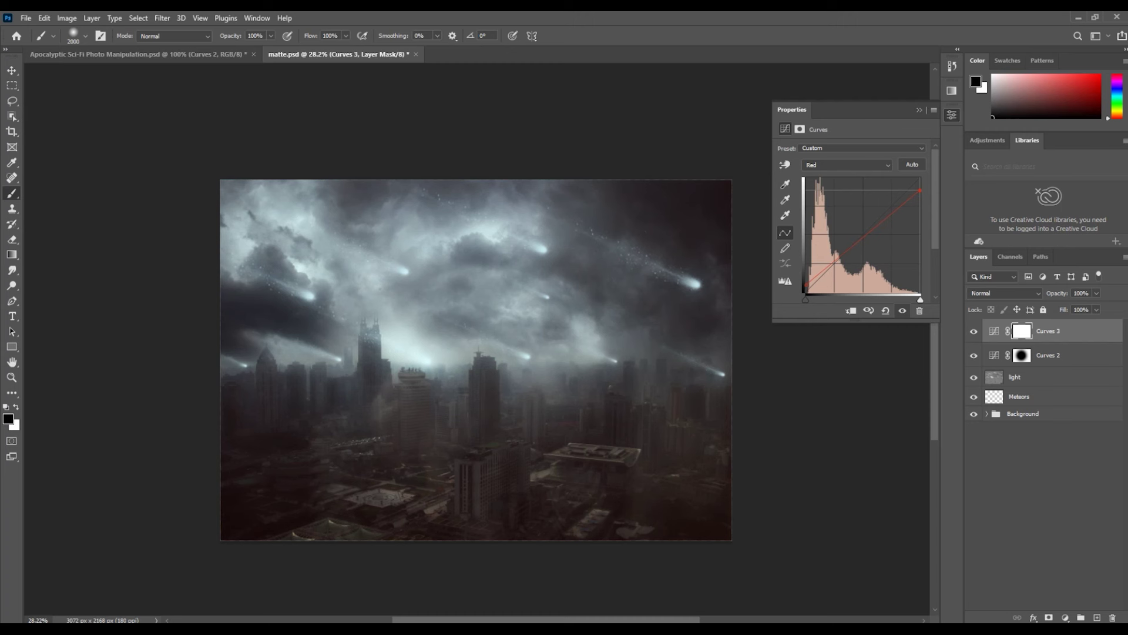
drag(806, 285, 806, 282)
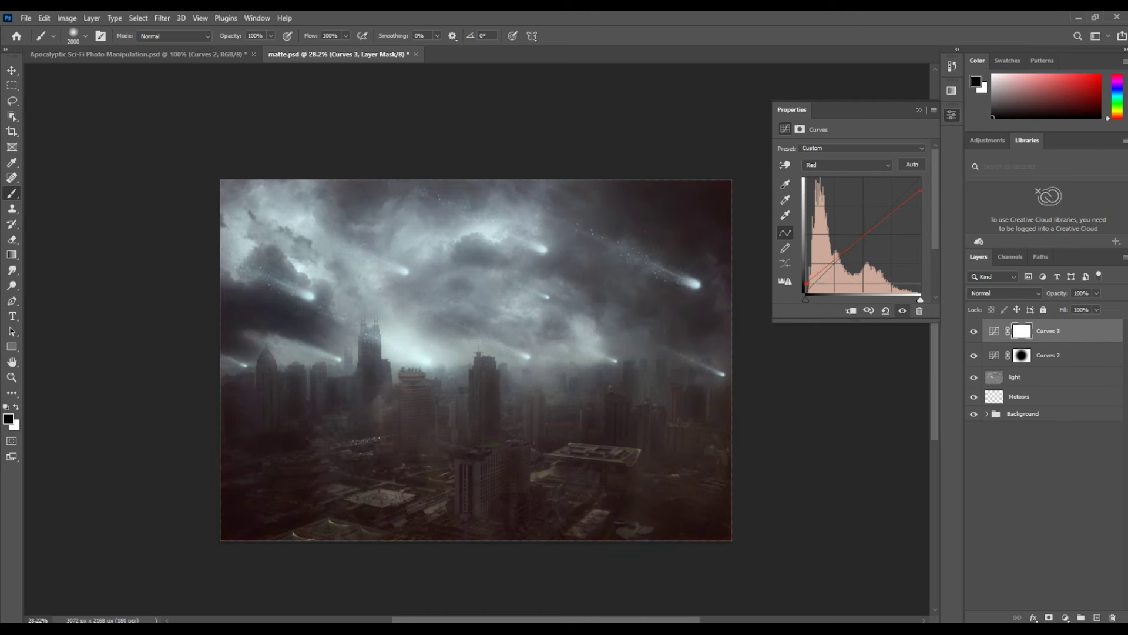
drag(921, 190, 921, 199)
click(1066, 617)
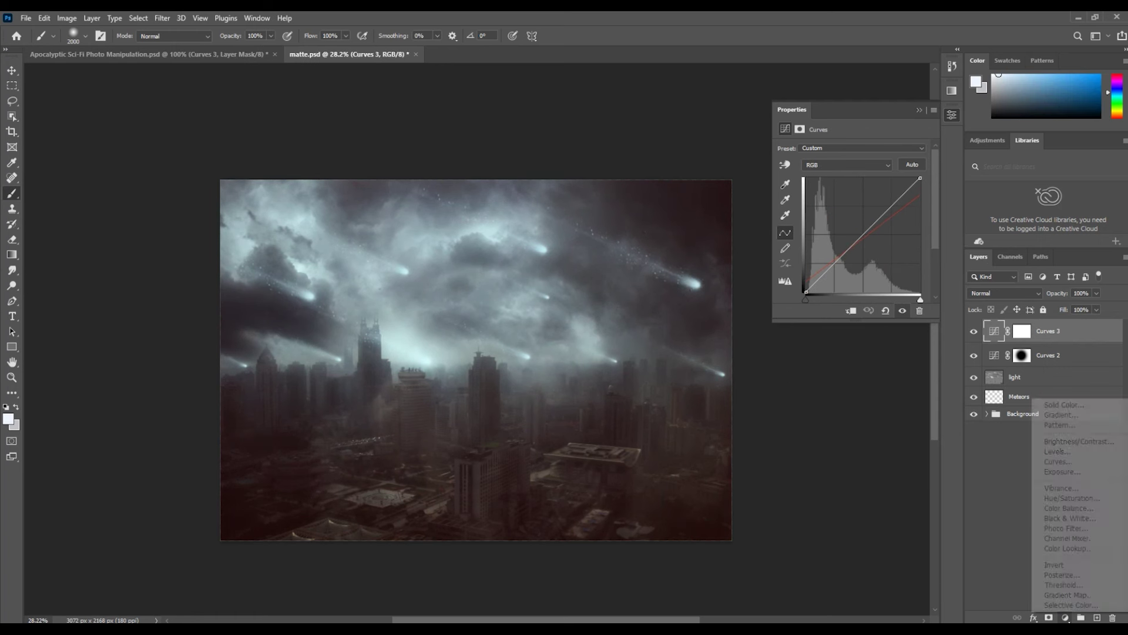
click(1063, 461)
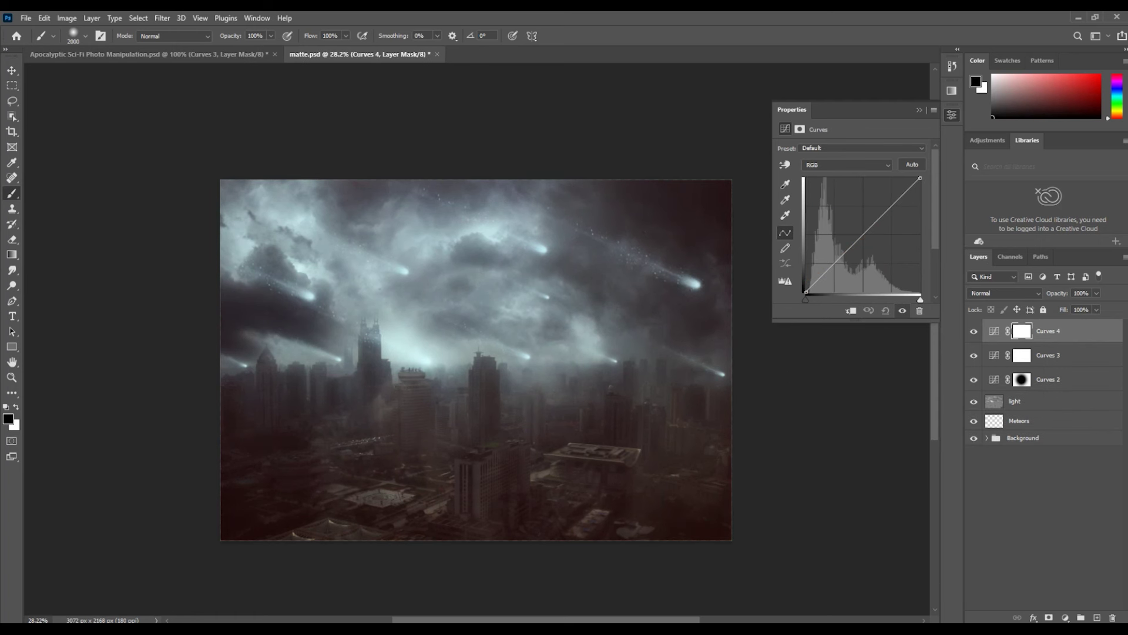
Pull the Curves 4 midpoint down to darken, and set Curves 3 blending to Color
click(994, 331)
drag(870, 228, 867, 239)
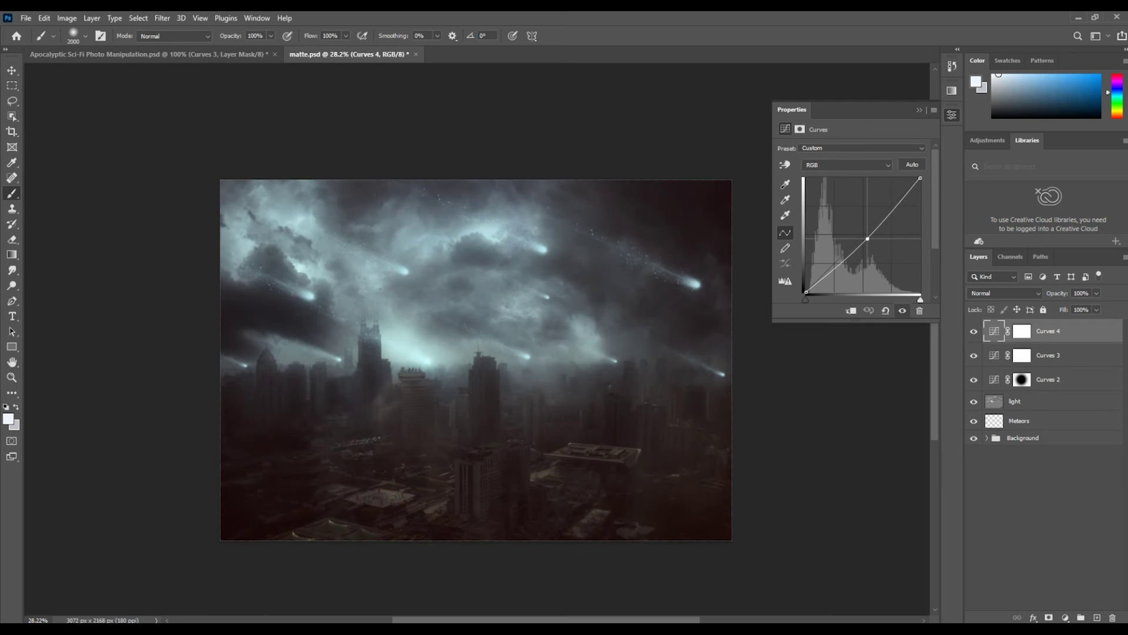
click(1022, 355)
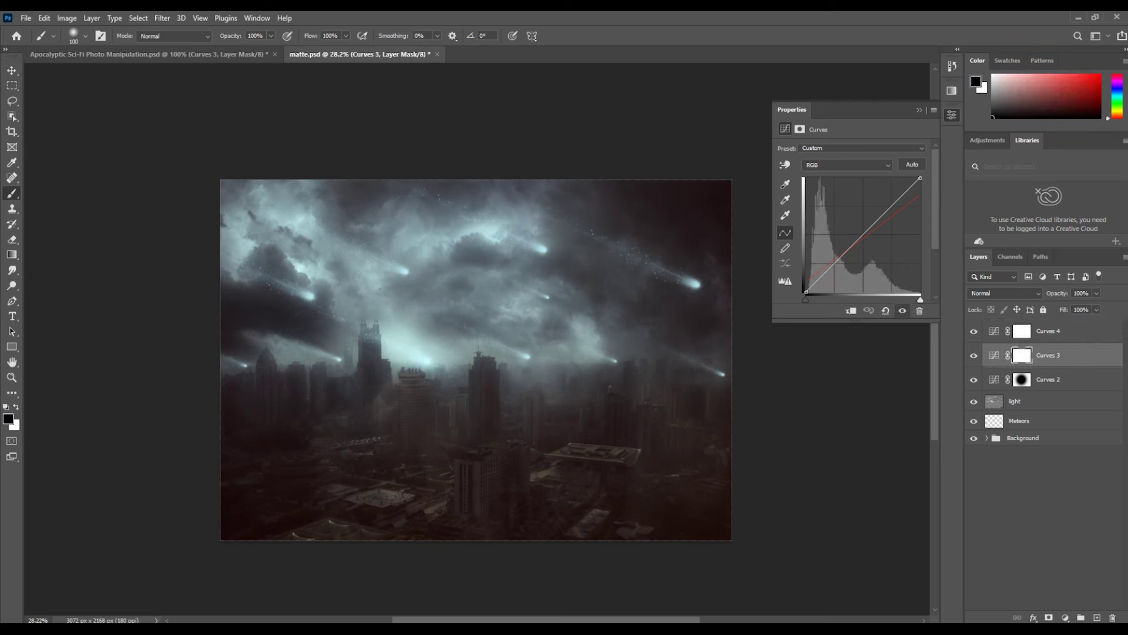
click(1005, 293)
key(Down)
key(Down)
key(Down)
key(Down)
key(Down)
key(Down)
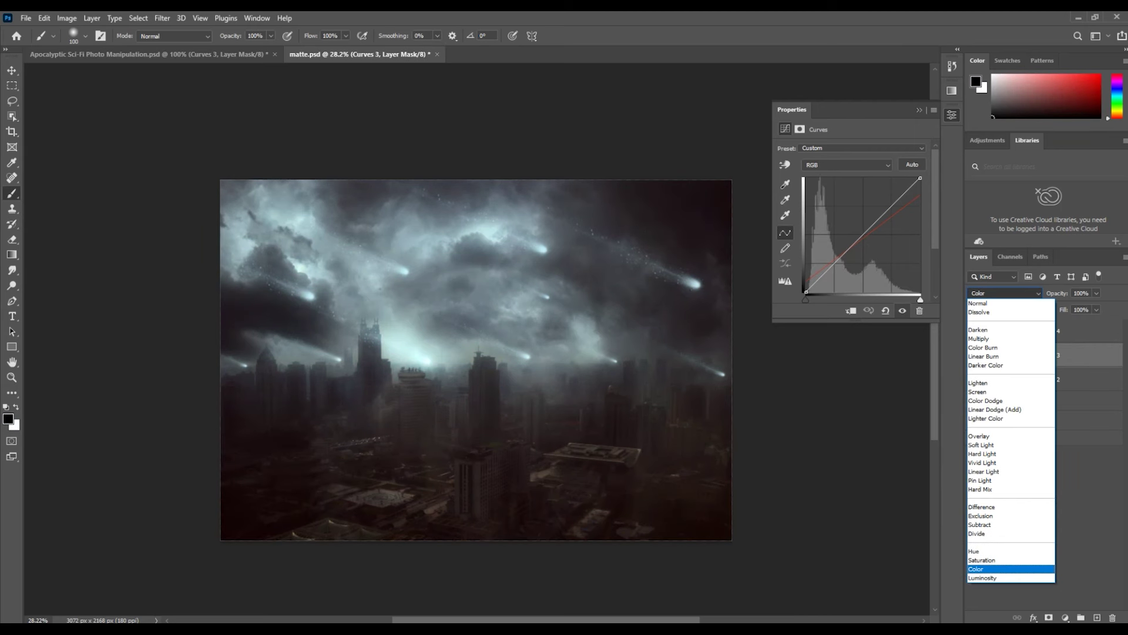
key(Return)
key(ctrl+comma)
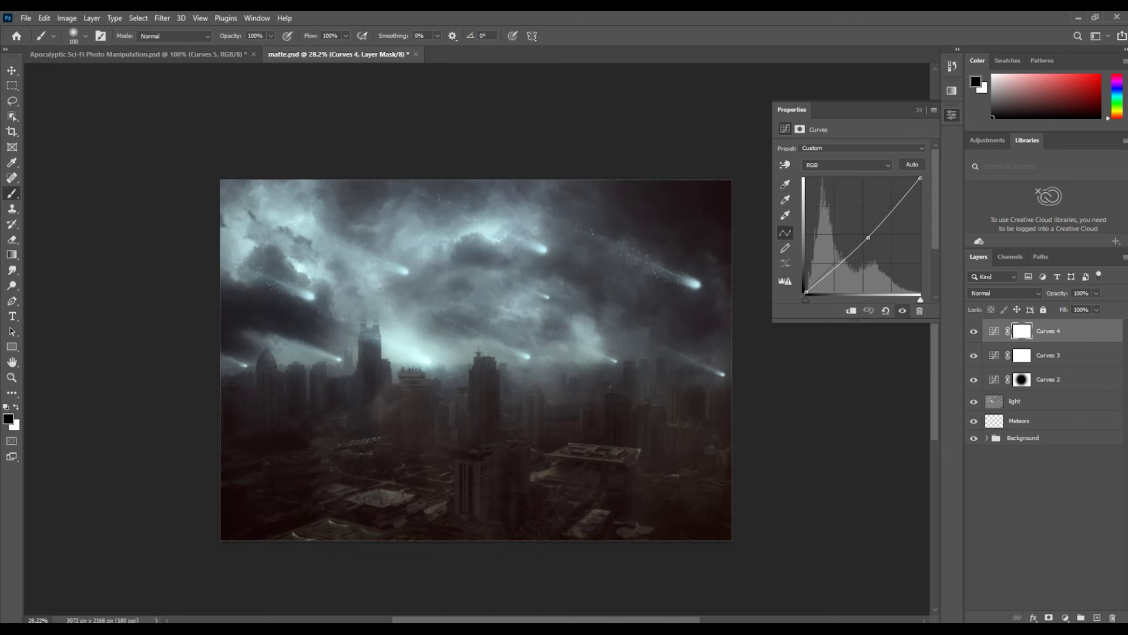
Add a Curves 5 adjustment bent down to darken the image, targeting its mask
click(1065, 618)
click(1058, 467)
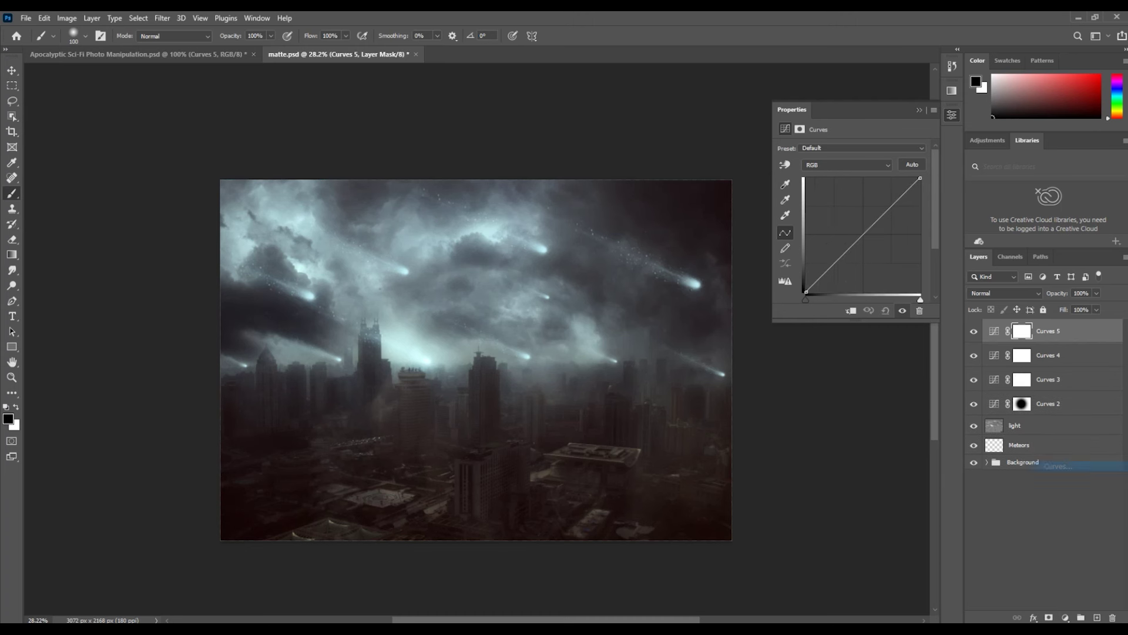
drag(868, 229, 869, 240)
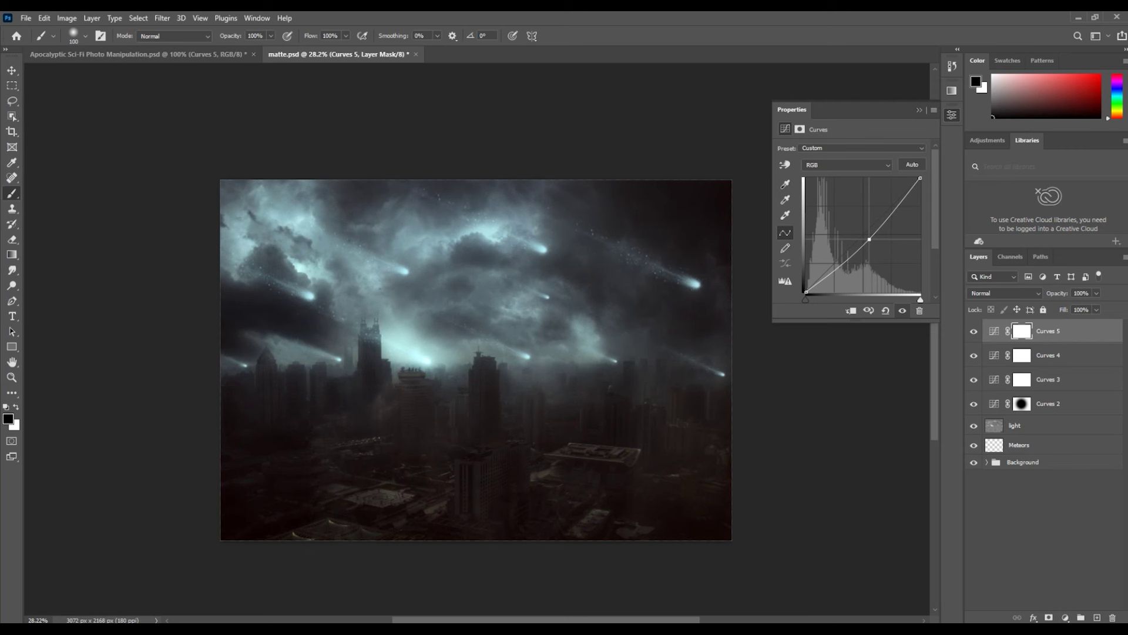
click(800, 129)
Draw a vertical Foreground to Background gradient on the Curves 5 mask and compare before/after
key(g)
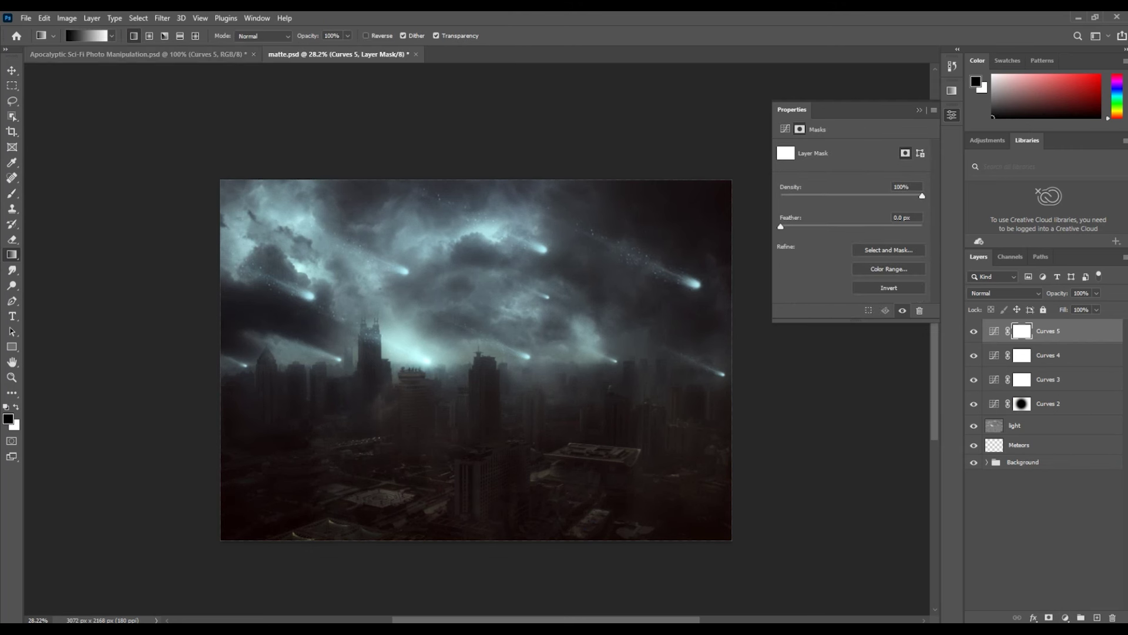
click(88, 36)
click(445, 140)
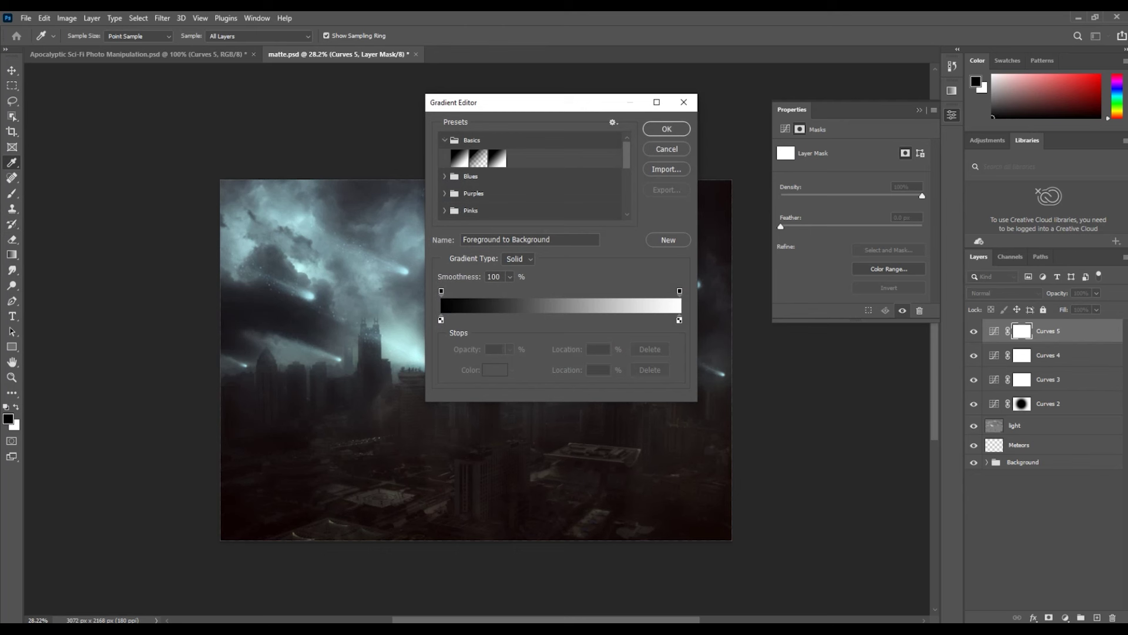
click(478, 158)
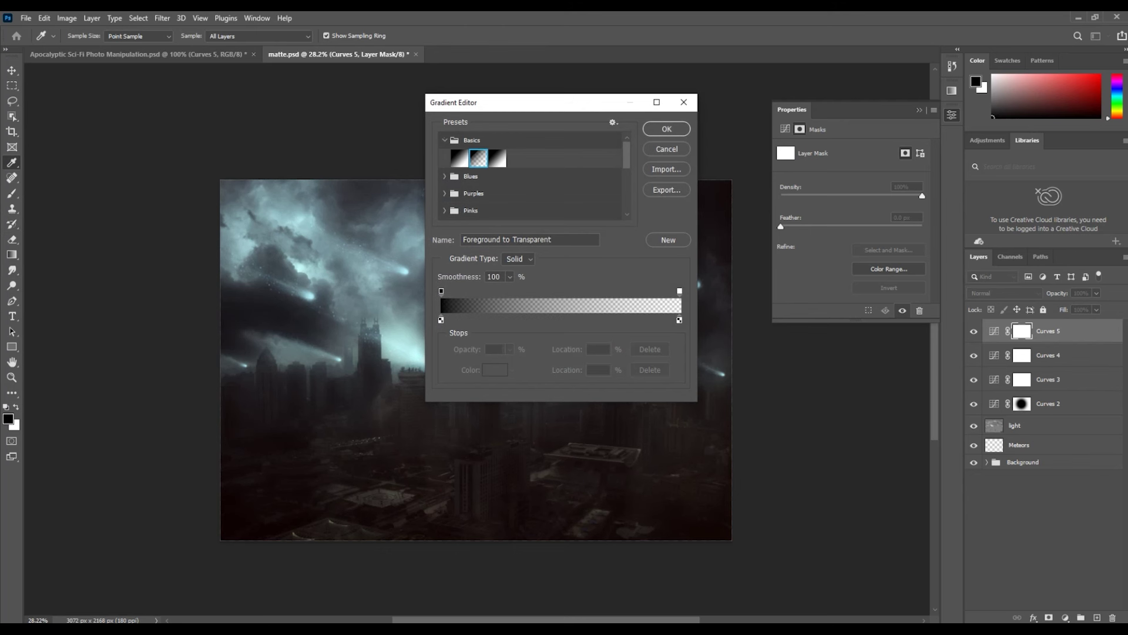
click(459, 158)
click(666, 129)
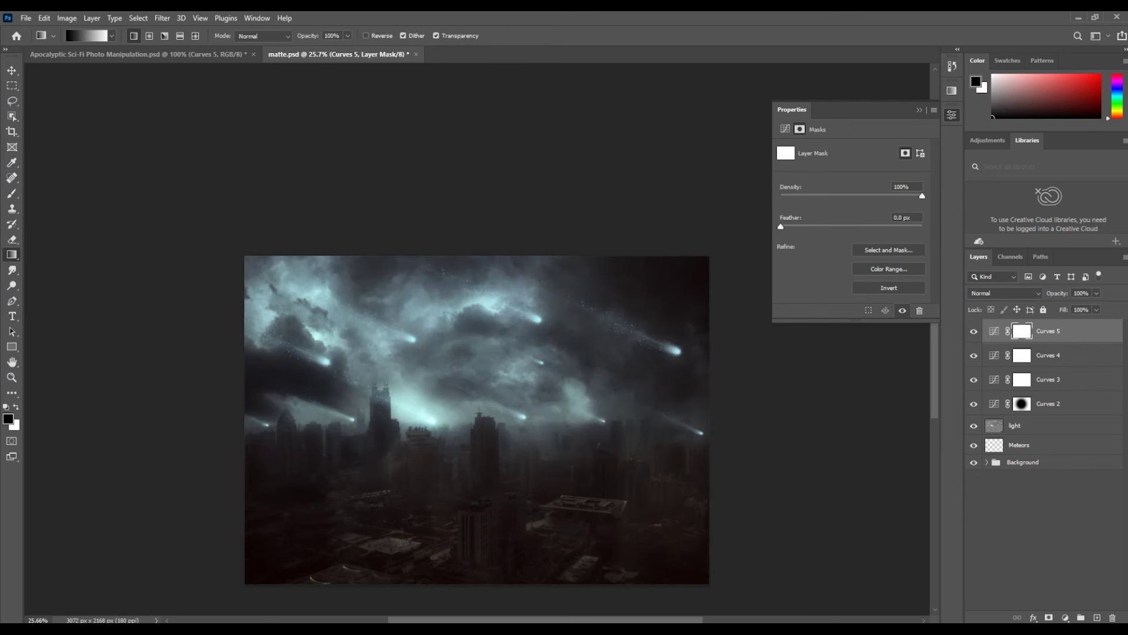
drag(463, 588, 465, 421)
click(974, 331)
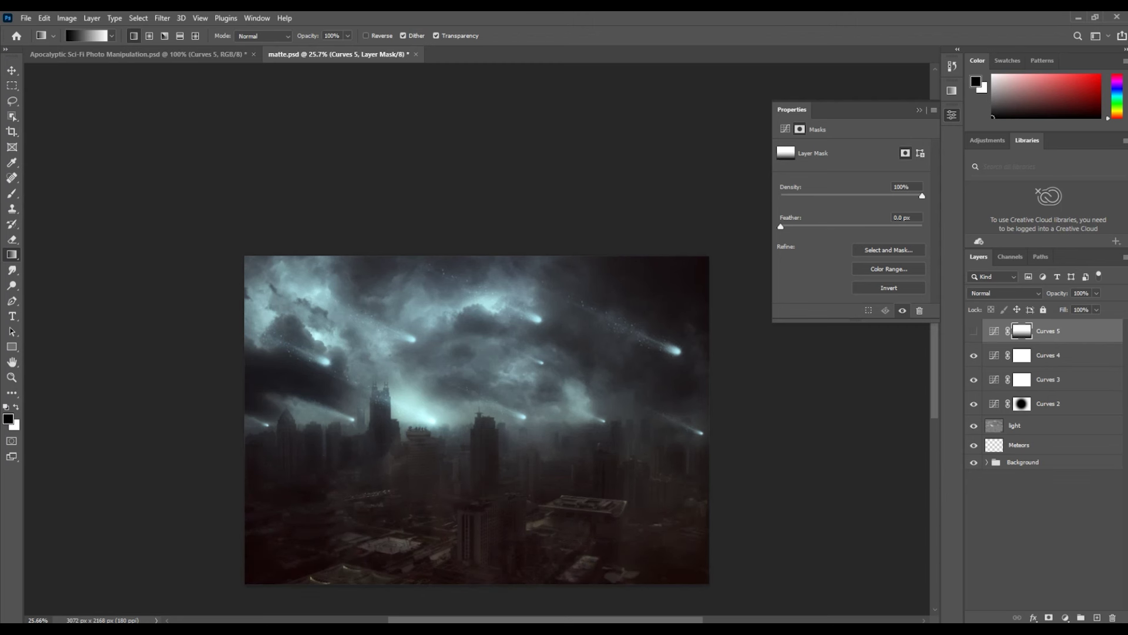
click(974, 331)
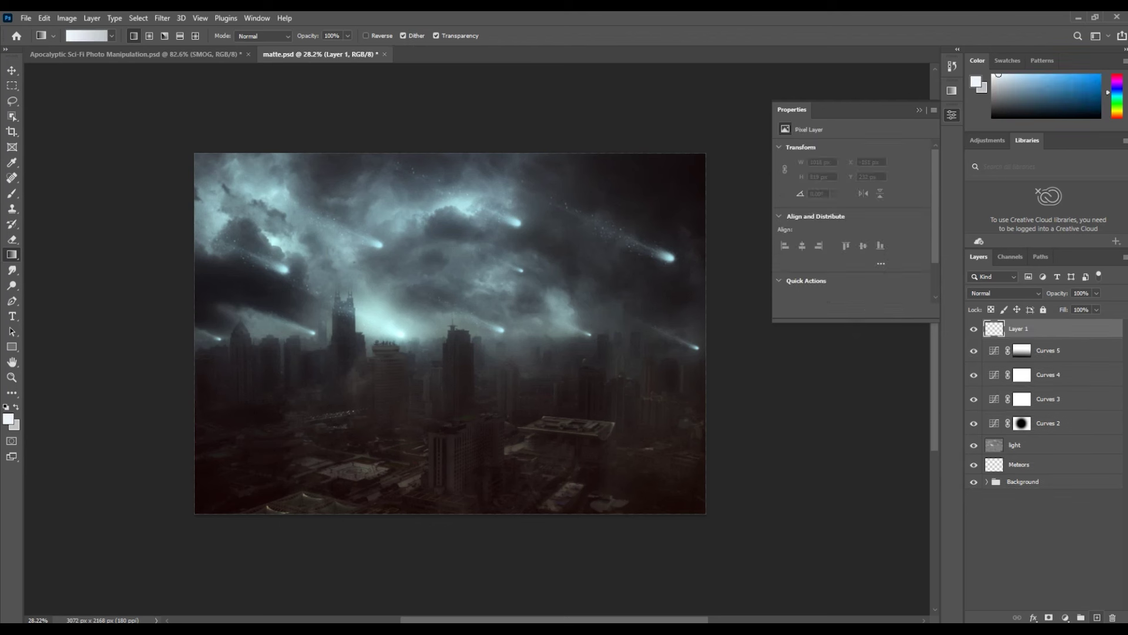
Set the gradient's left colour stop to olive #6c7345
click(86, 36)
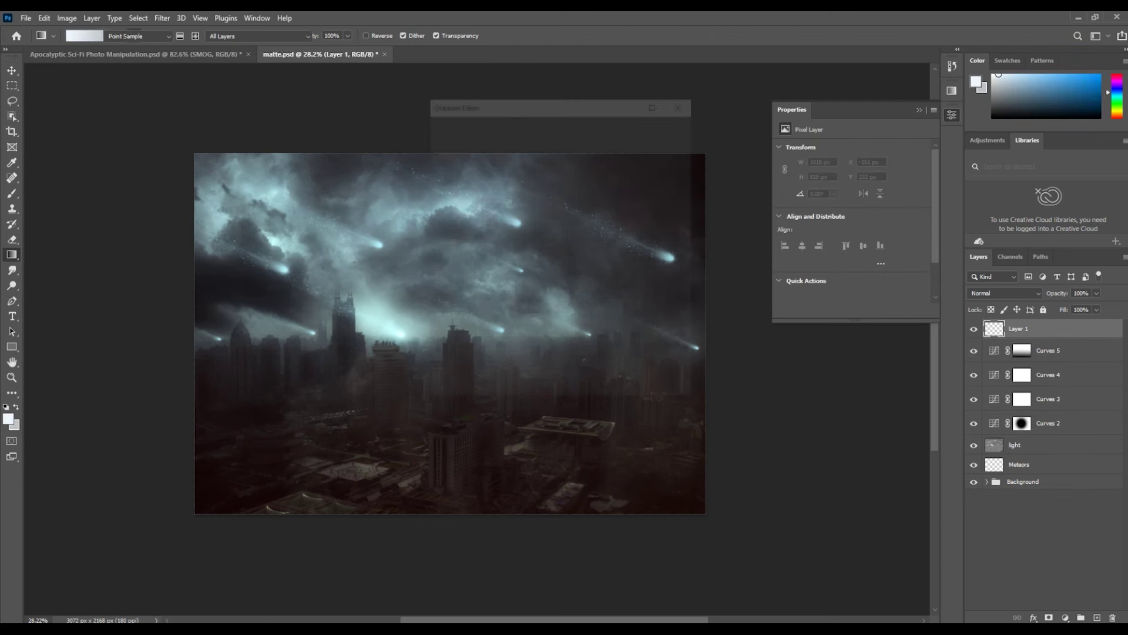
click(442, 320)
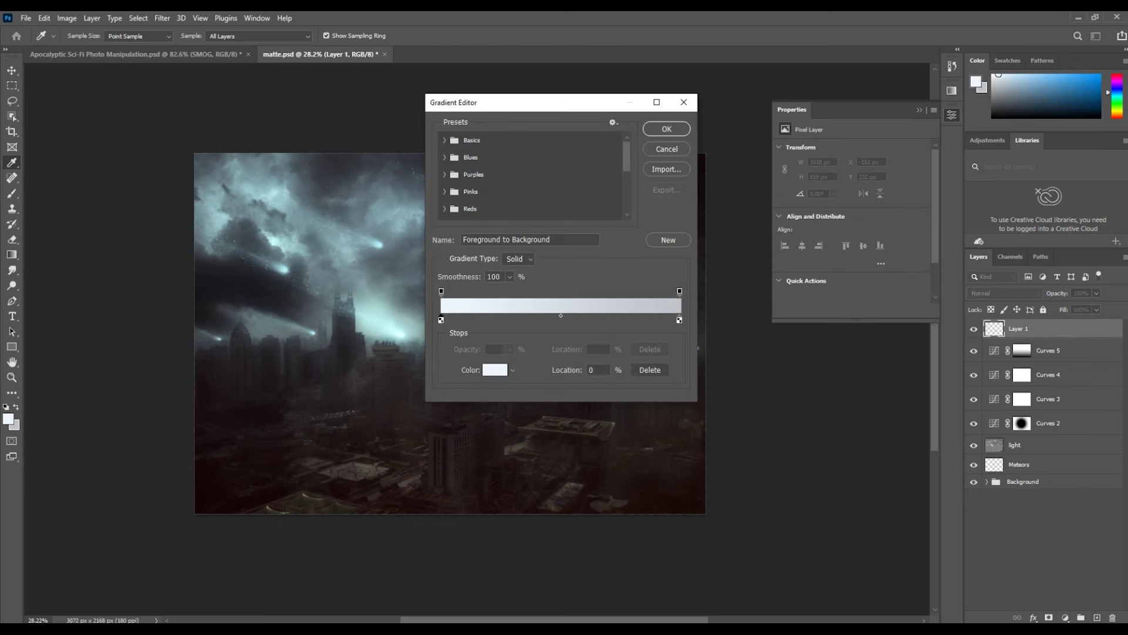
click(494, 370)
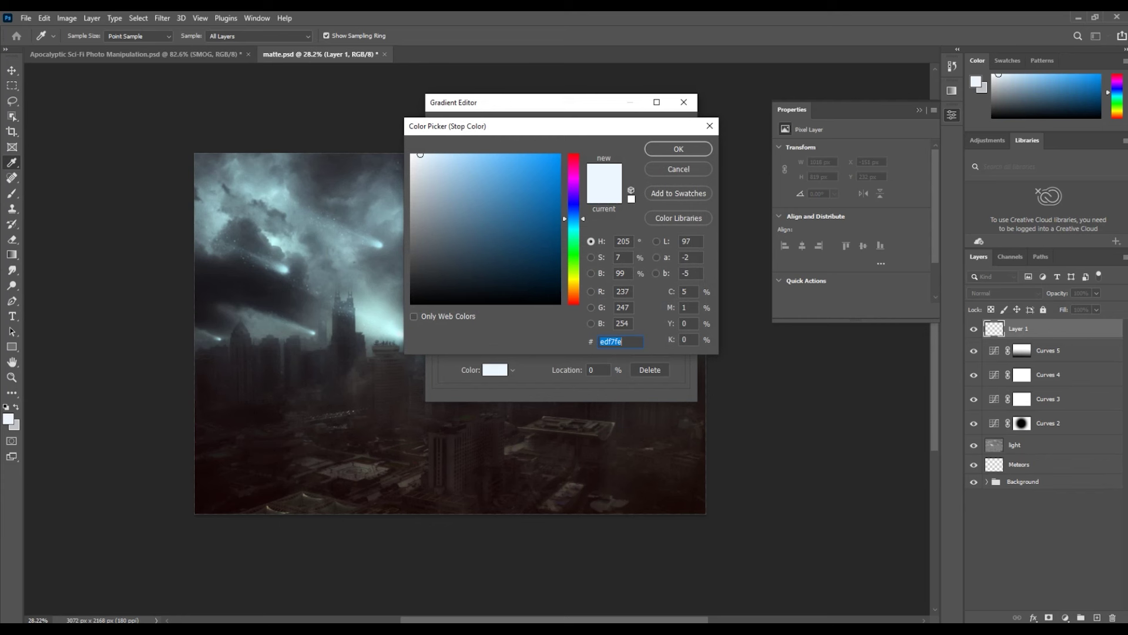
text(617250)
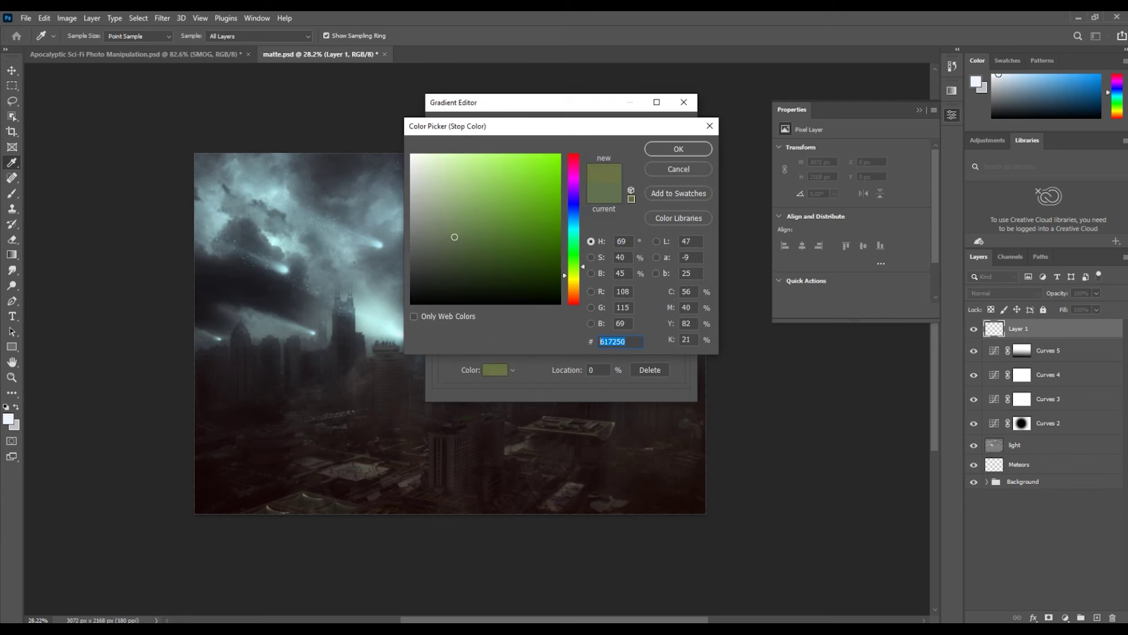
text(#6c7345)
key(BackSpace)
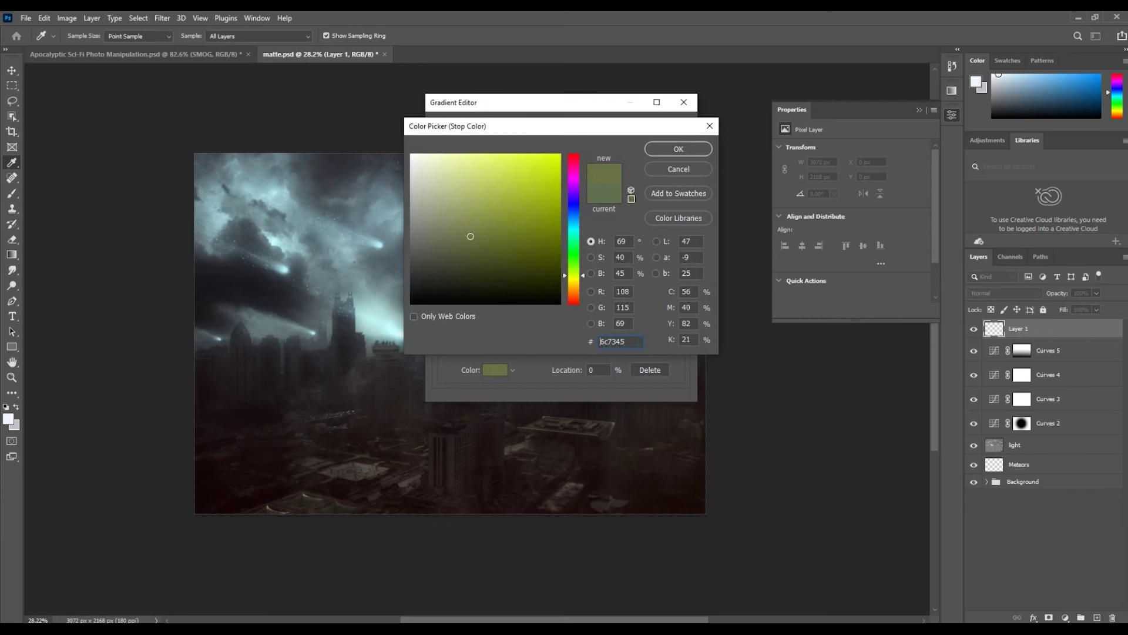
key(Return)
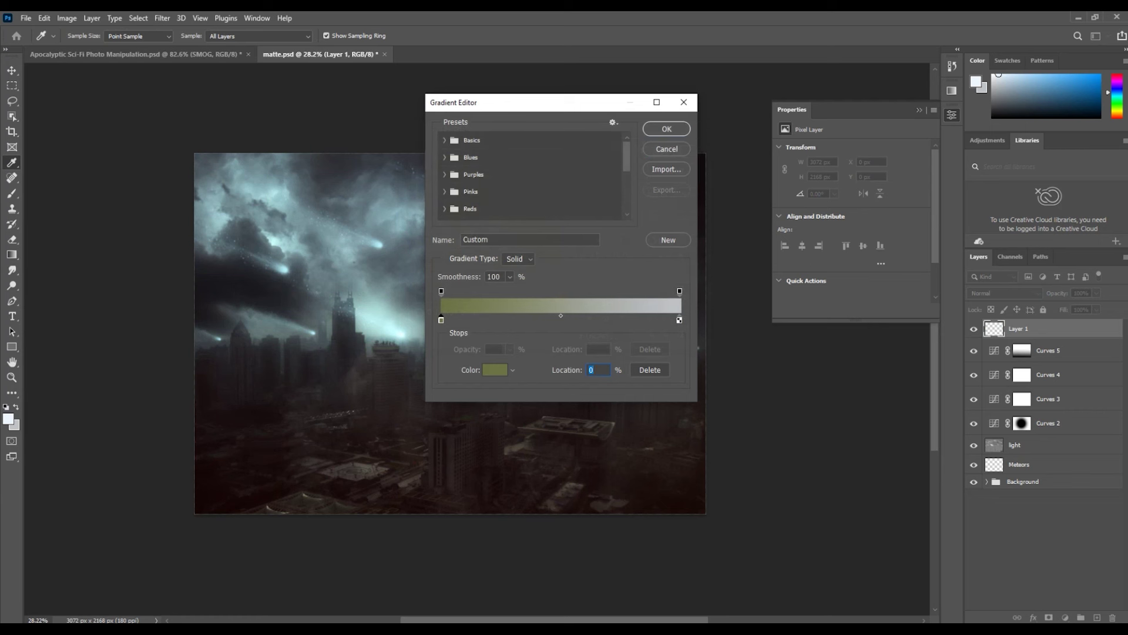
key(Return)
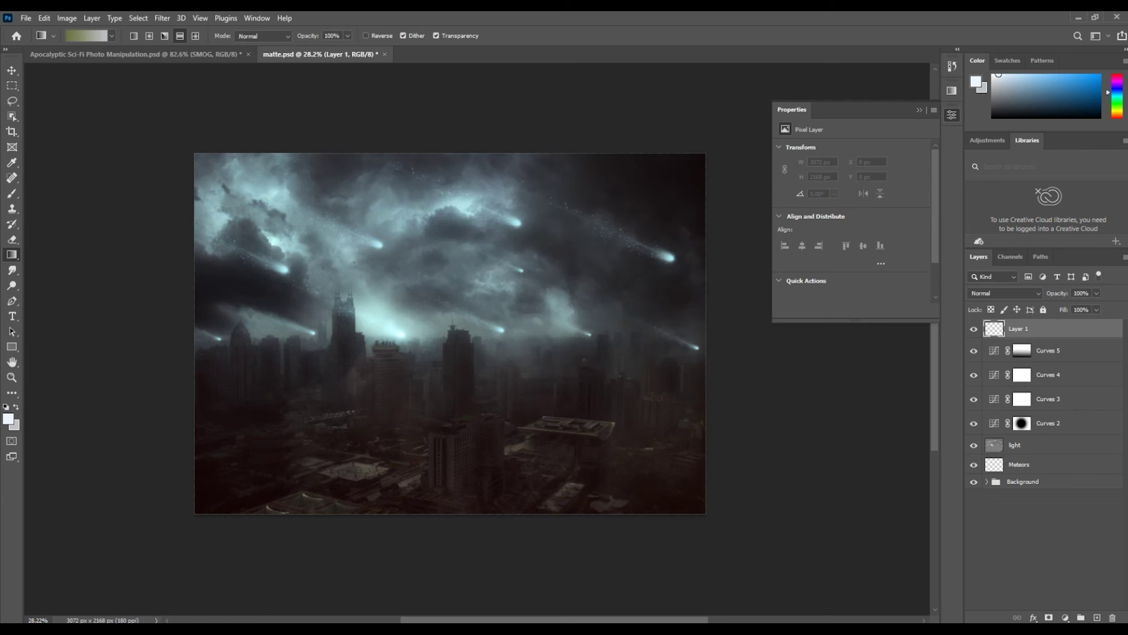
Fill the layer with a reflected olive-to-grey gradient in Overlay at about 65% opacity, named fog
drag(449, 347, 450, 575)
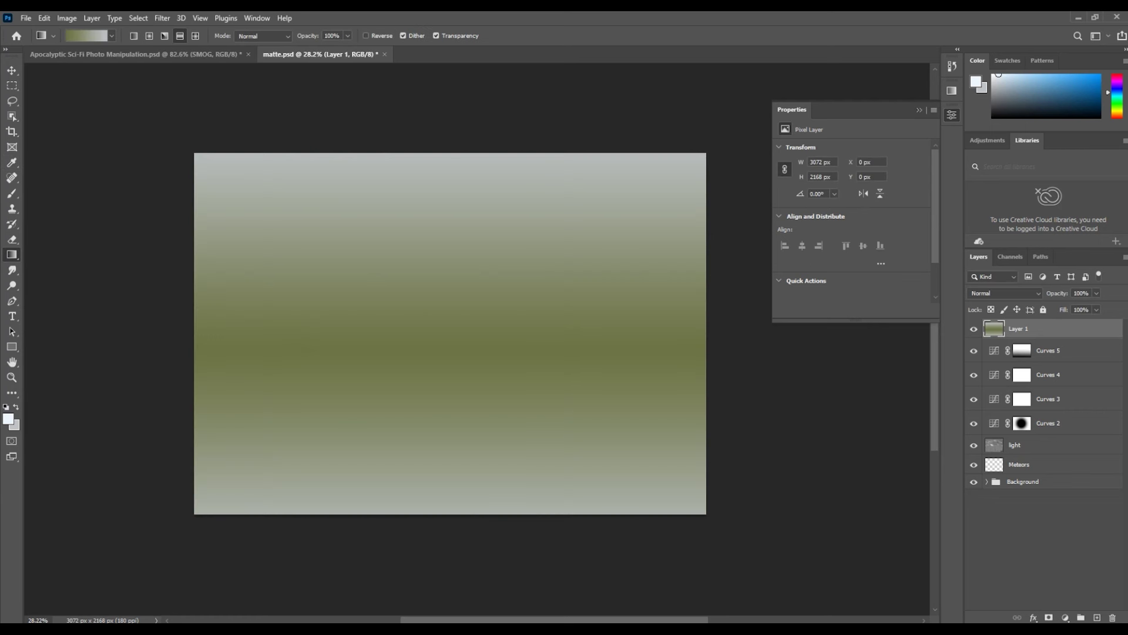
click(1005, 293)
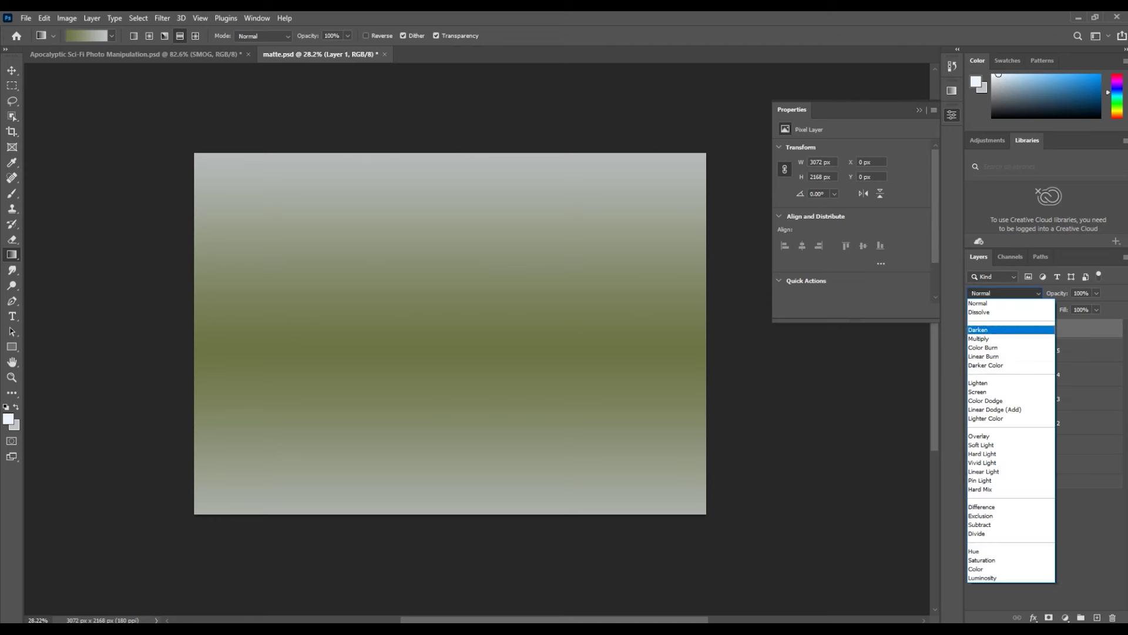
key(Return)
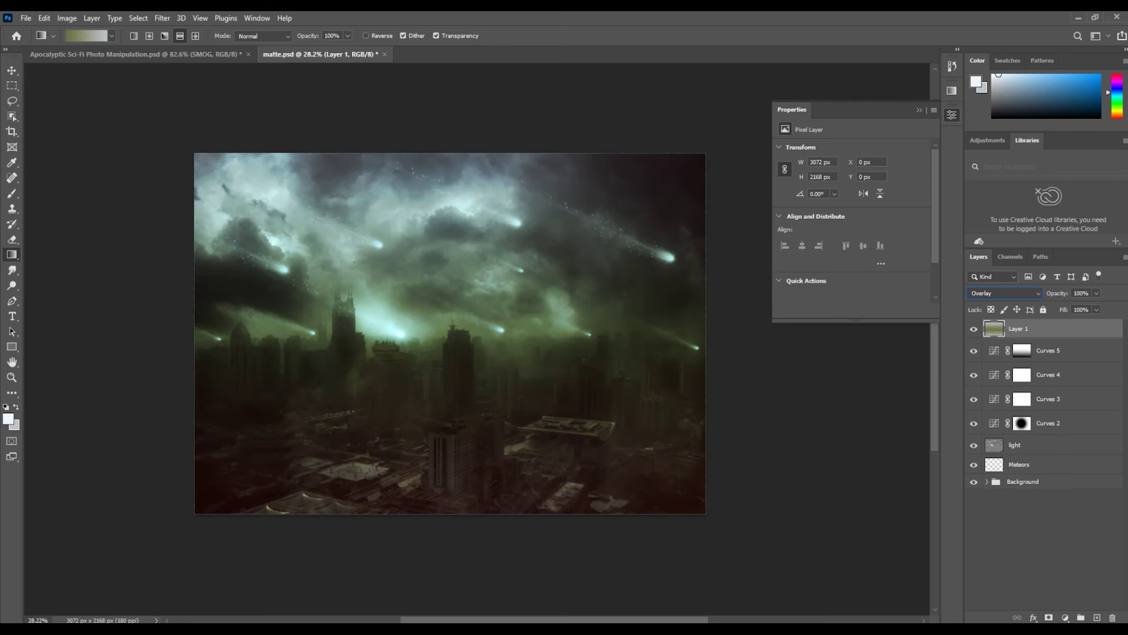
text(v65)
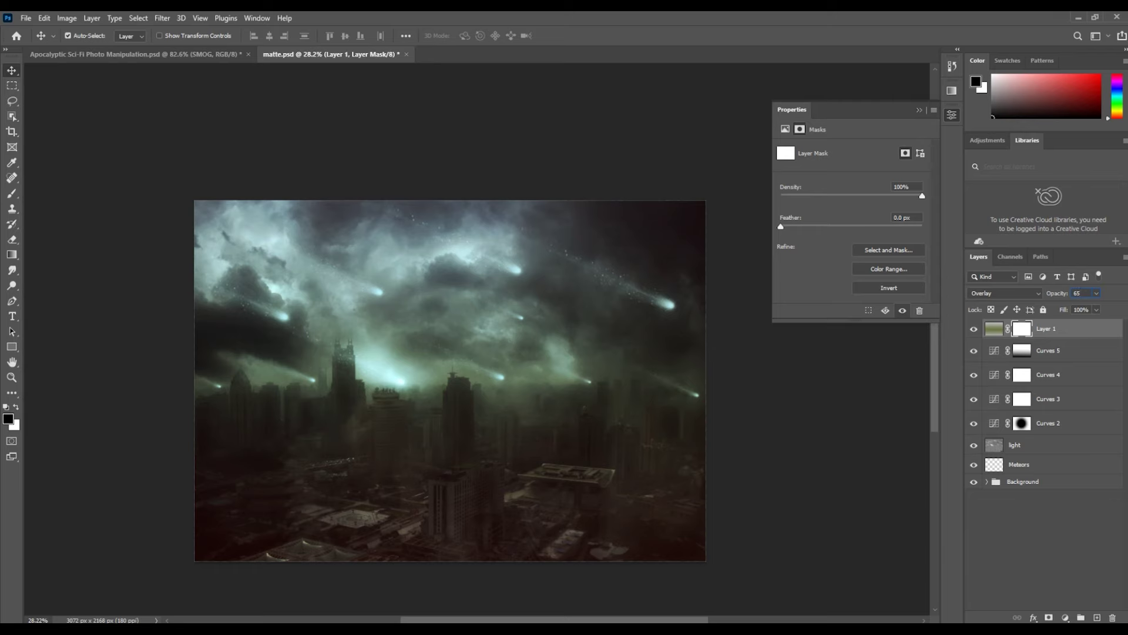
text(g)
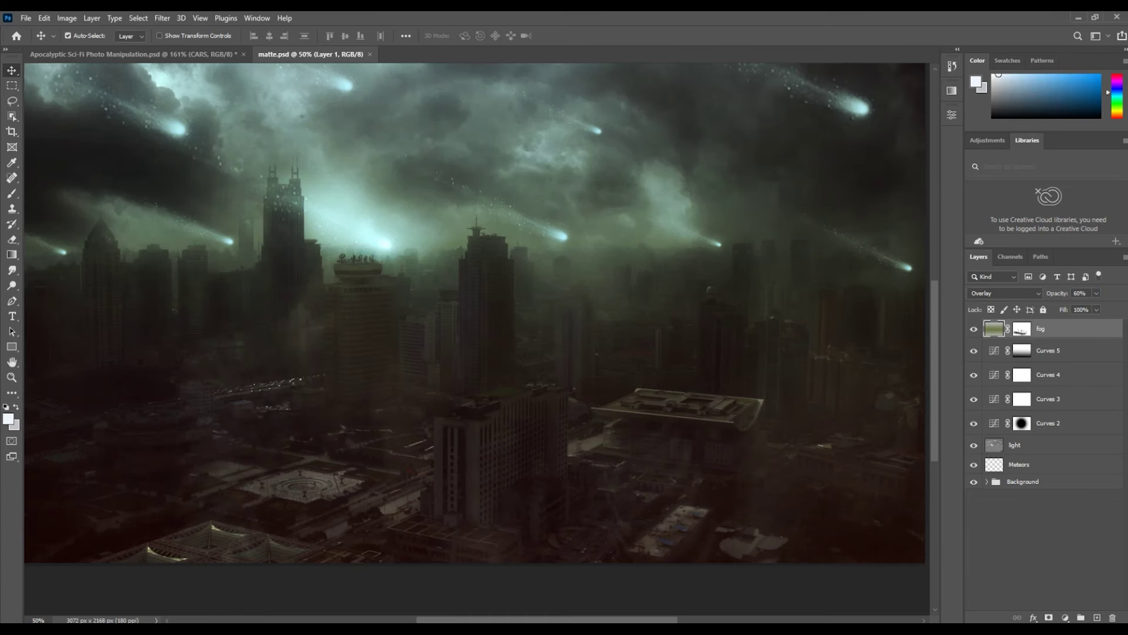
key(Return)
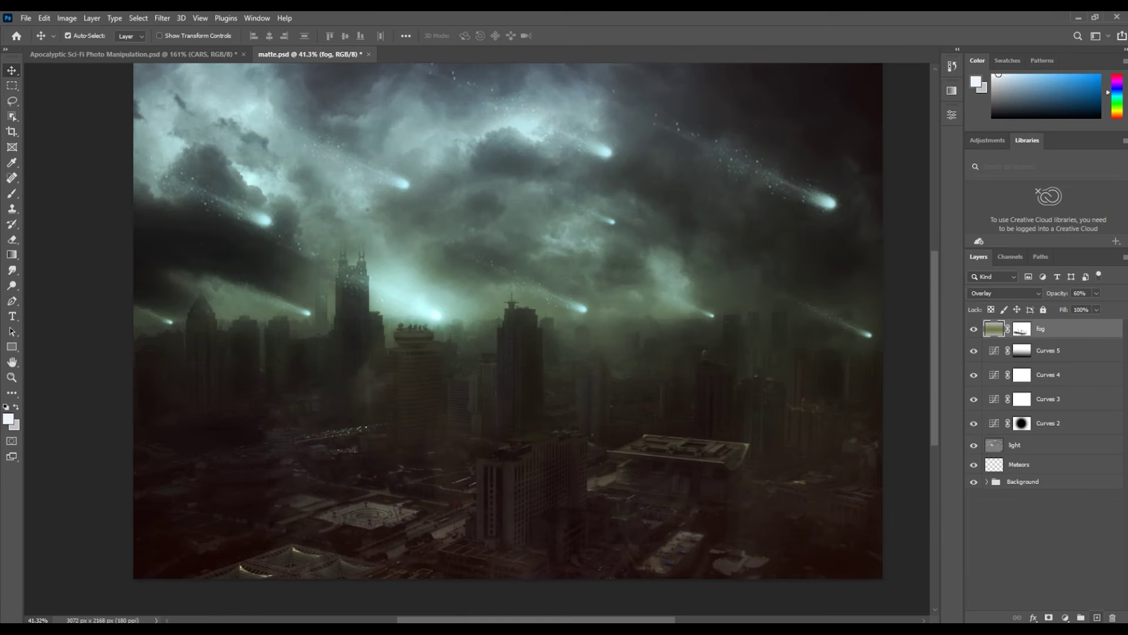
Create a new empty Overlay layer named cars above fog
key(ctrl+shift+alt+n)
click(1005, 292)
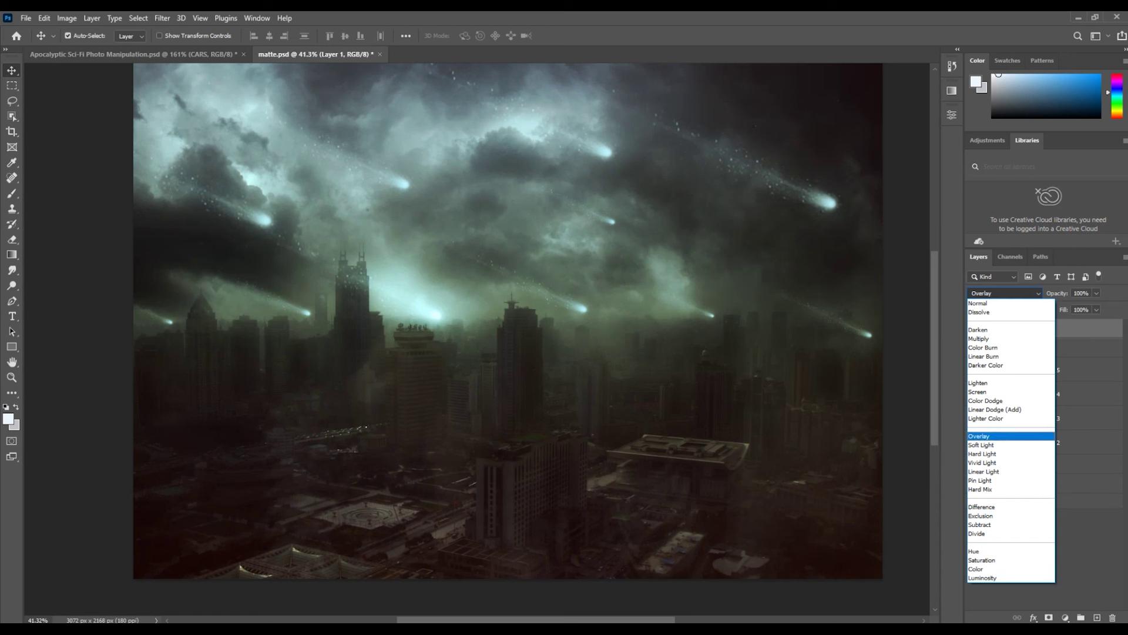
key(Return)
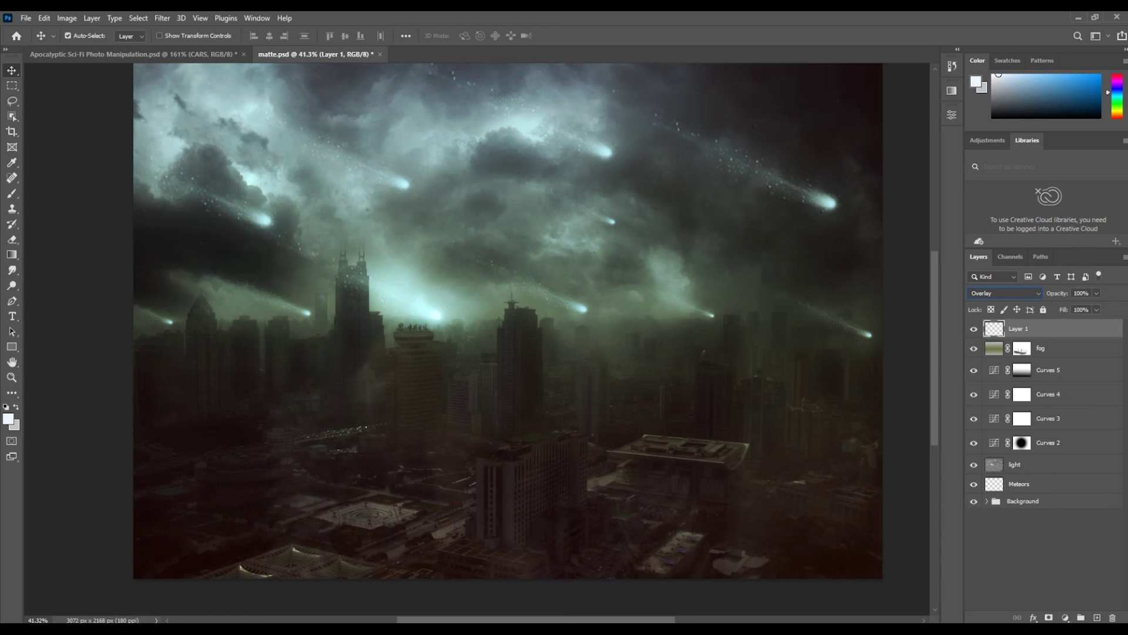
double_click(1018, 328)
text(d)
key(Return)
Set the foreground colour to magenta #a3037c
key(i)
click(9, 418)
text(feedfa)
key(ctrl+a)
text(a3037c)
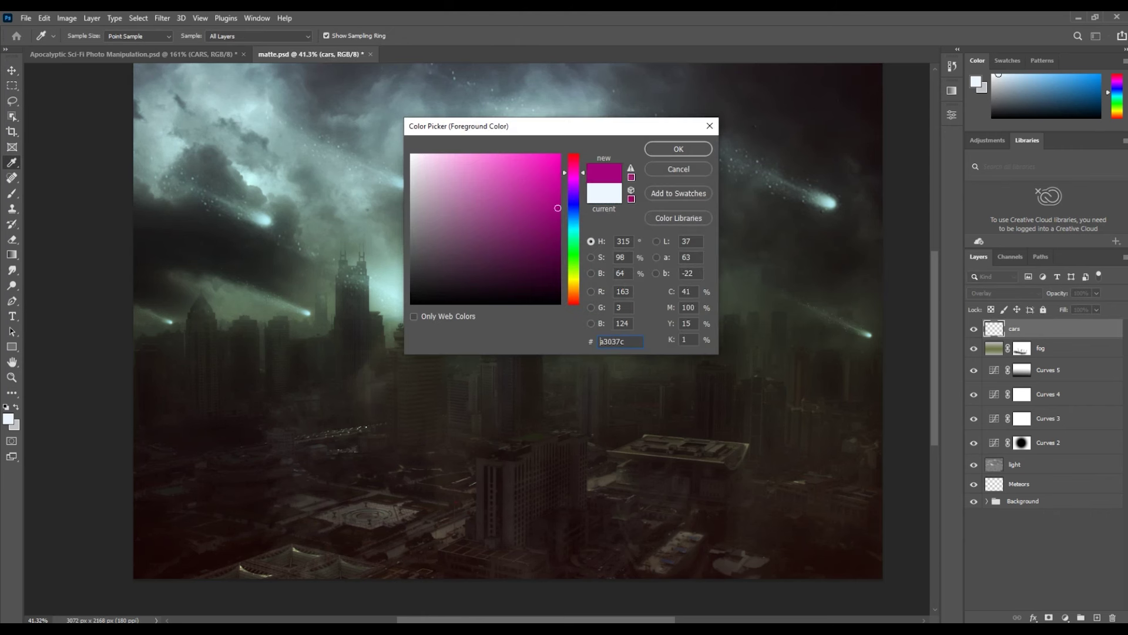
key(Return)
Paint a faint magenta light streak along the road with a low-opacity brush
key(b)
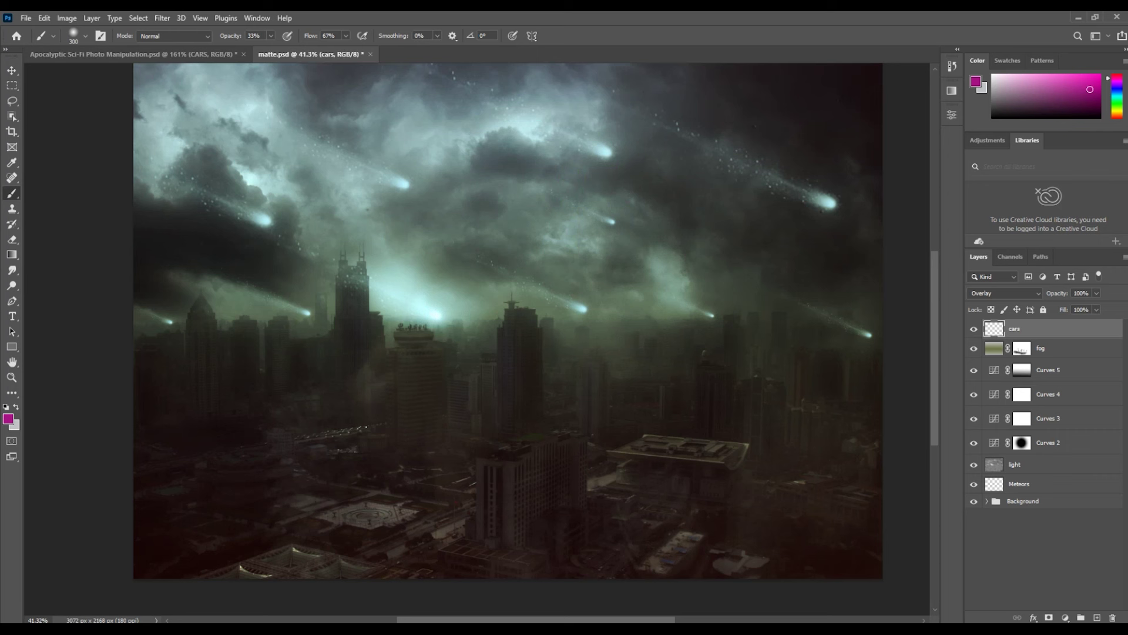
key(v)
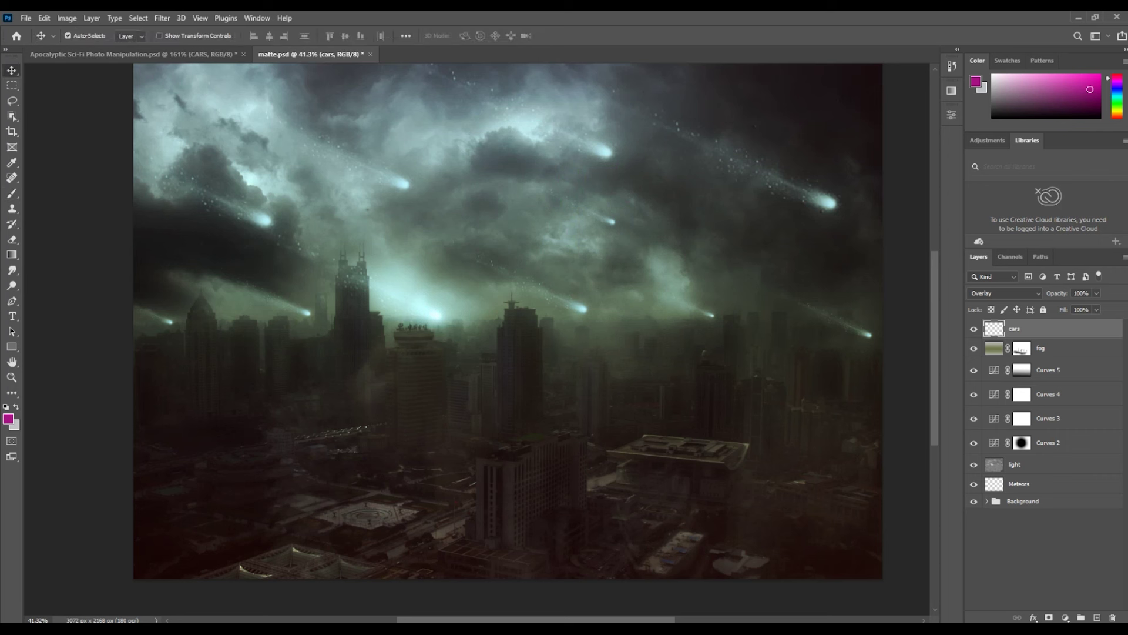
key(b)
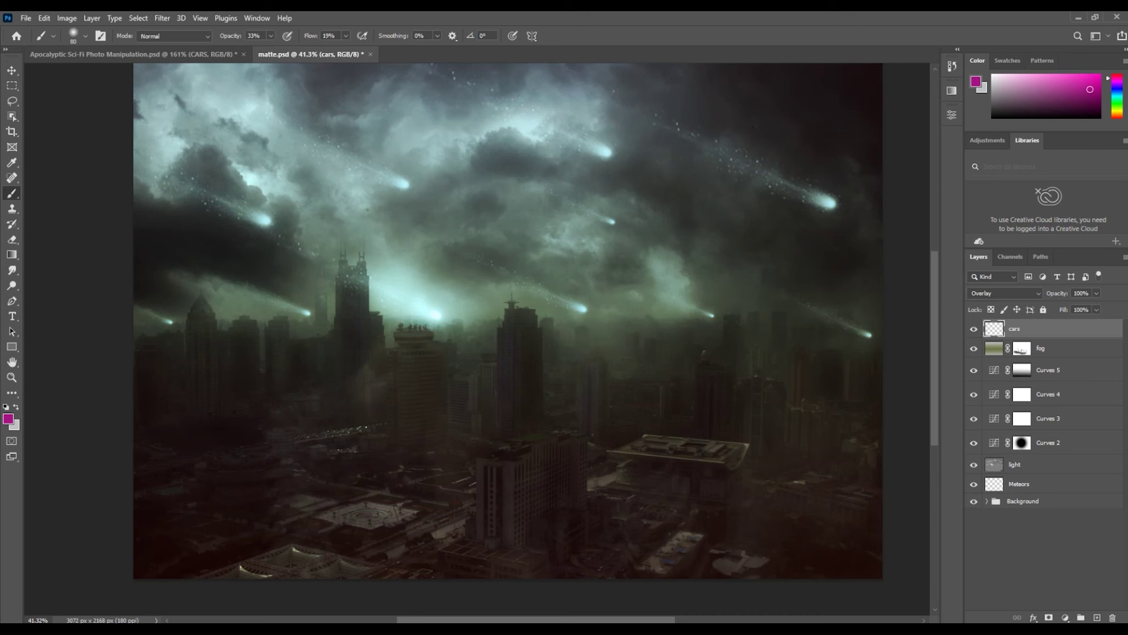
drag(298, 438, 379, 425)
key(bracketright)
key(bracketright)
key(bracketright)
scroll(508, 317, up, 1)
key(0)
key(7)
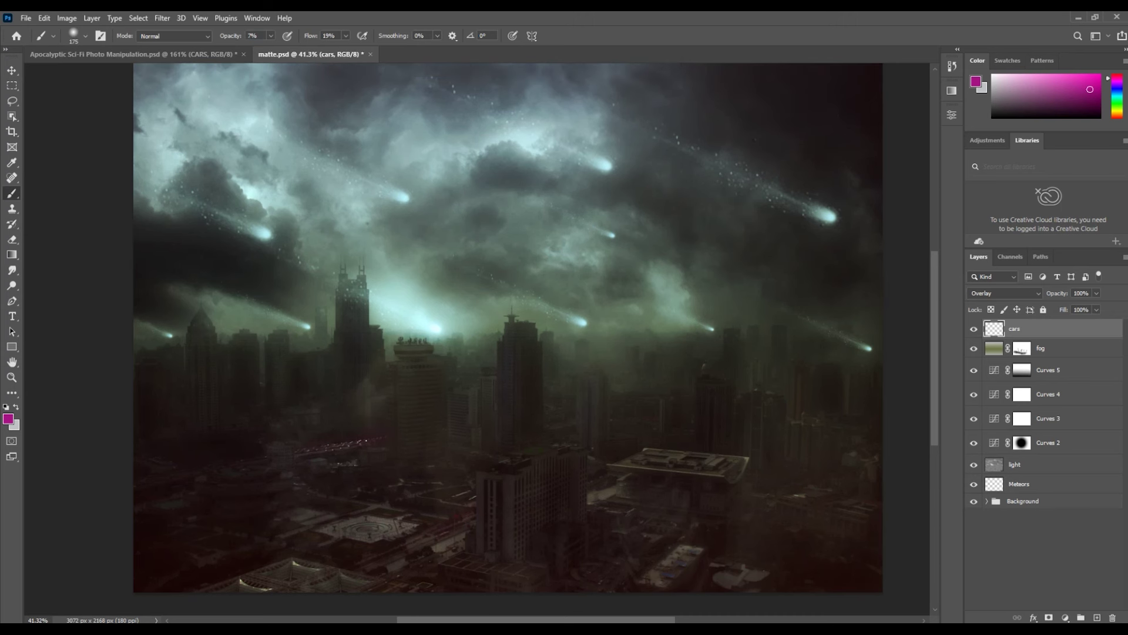
key(bracketleft)
Set the cars layer opacity to 50% and save the document
key(v)
key(5)
key(ctrl+s)
Add a Curves 6 adjustment with the curve bent down to darken the image
click(1065, 617)
click(1064, 469)
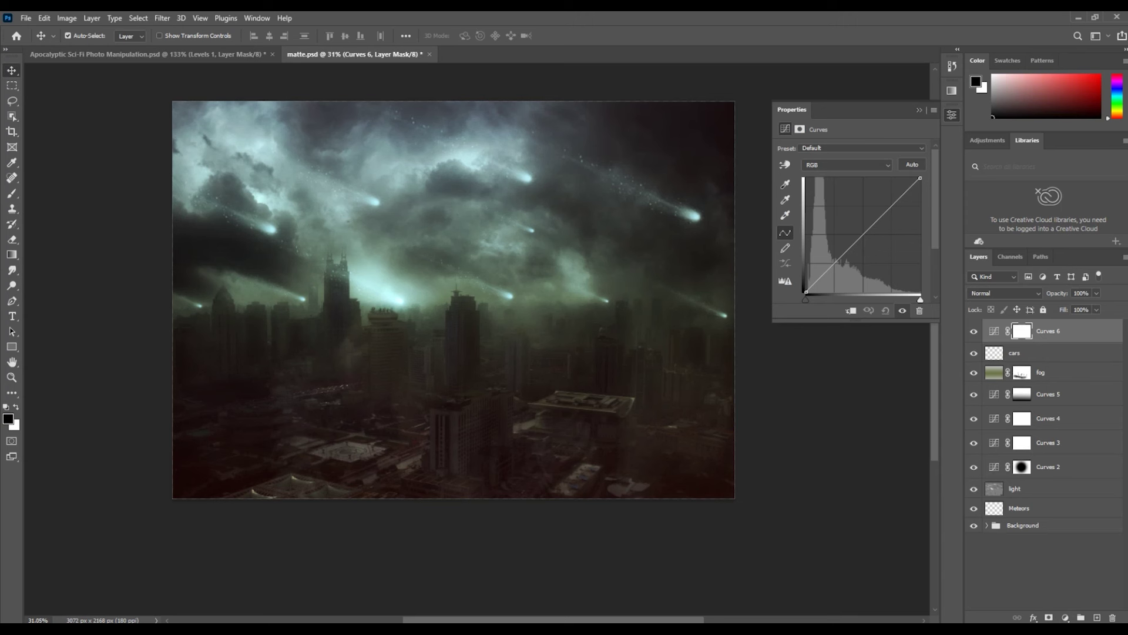
drag(870, 227, 870, 239)
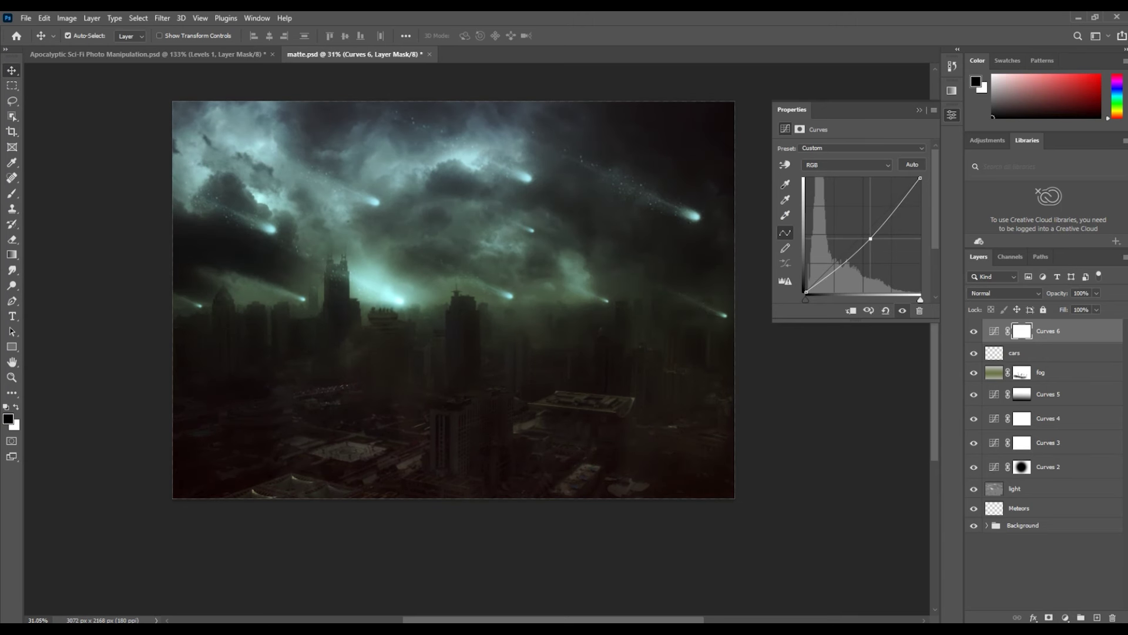
click(800, 128)
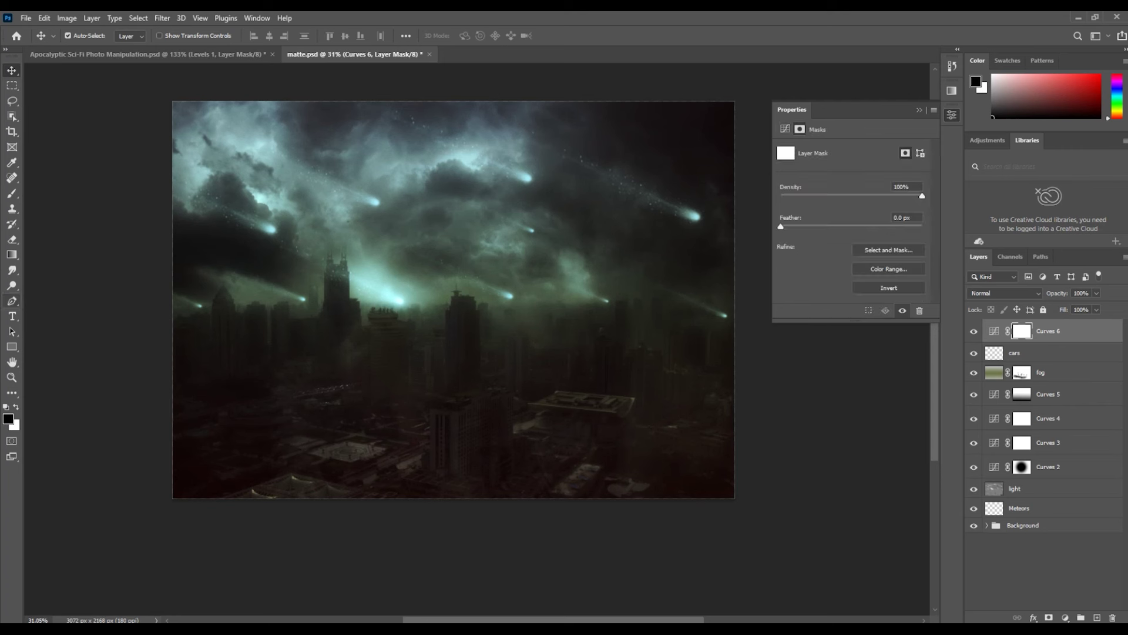
Fade the Curves 6 mask with a vertical foreground-to-background gradient, then lift the midpoint slightly
click(12, 254)
click(88, 36)
click(445, 140)
click(459, 159)
key(Return)
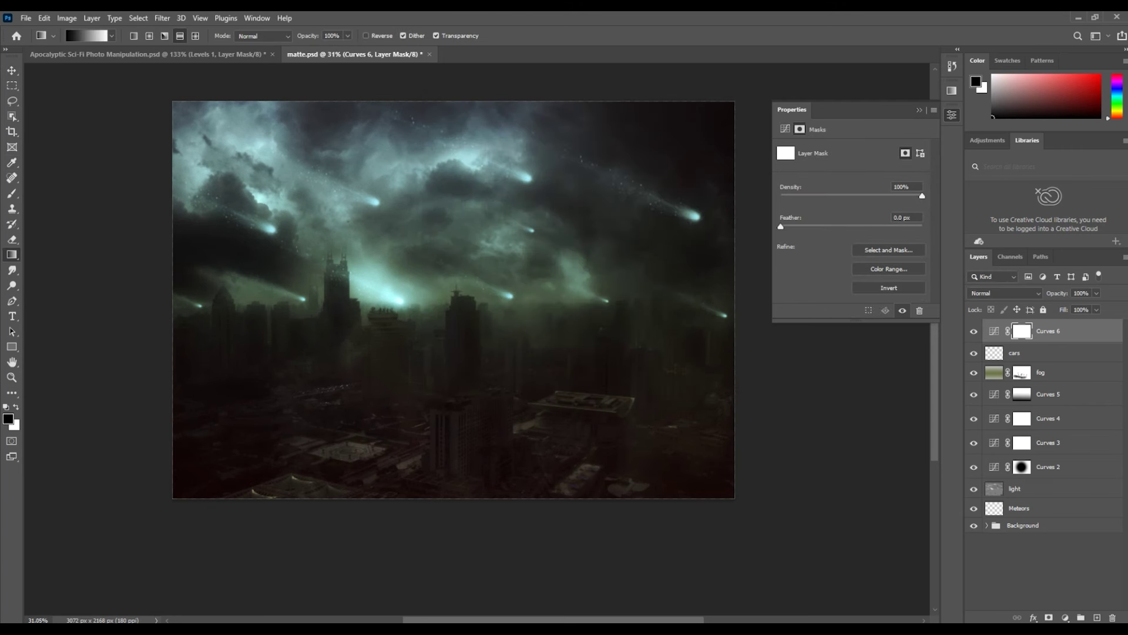
drag(461, 566, 457, 235)
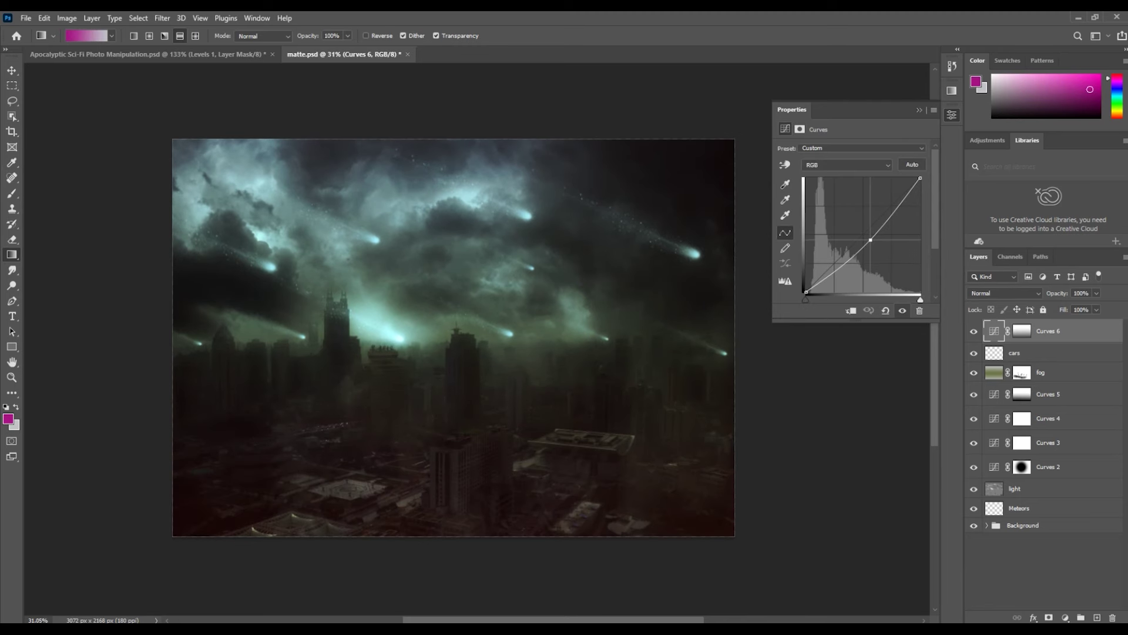
drag(870, 241, 871, 238)
Add a Levels adjustment with the white input slider pulled left to brighten
click(1040, 564)
click(1065, 617)
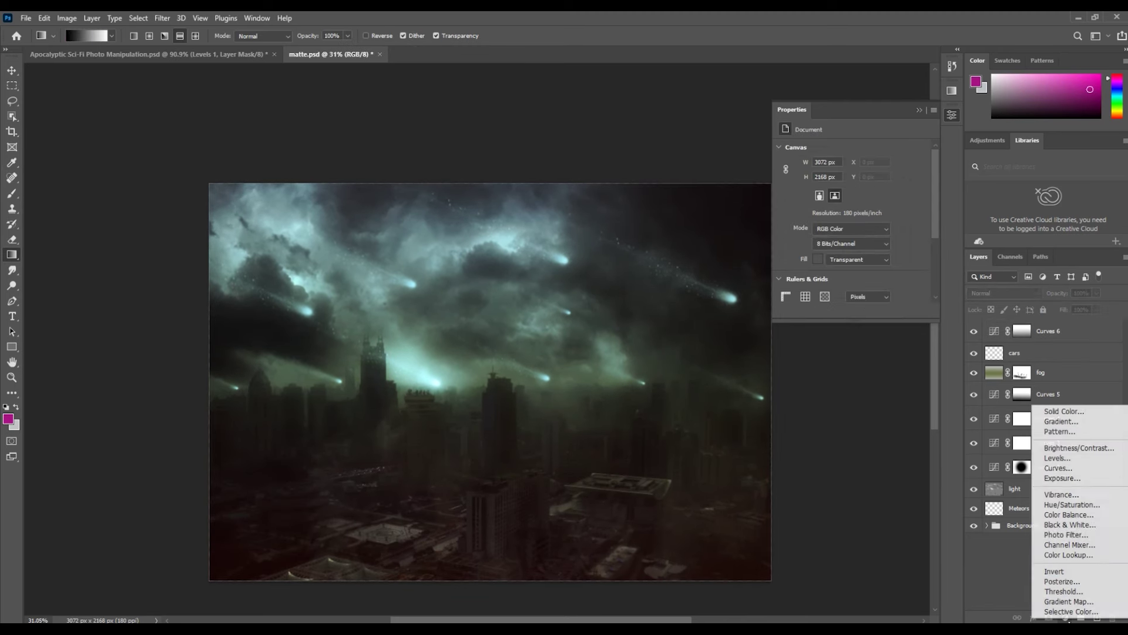
click(1058, 457)
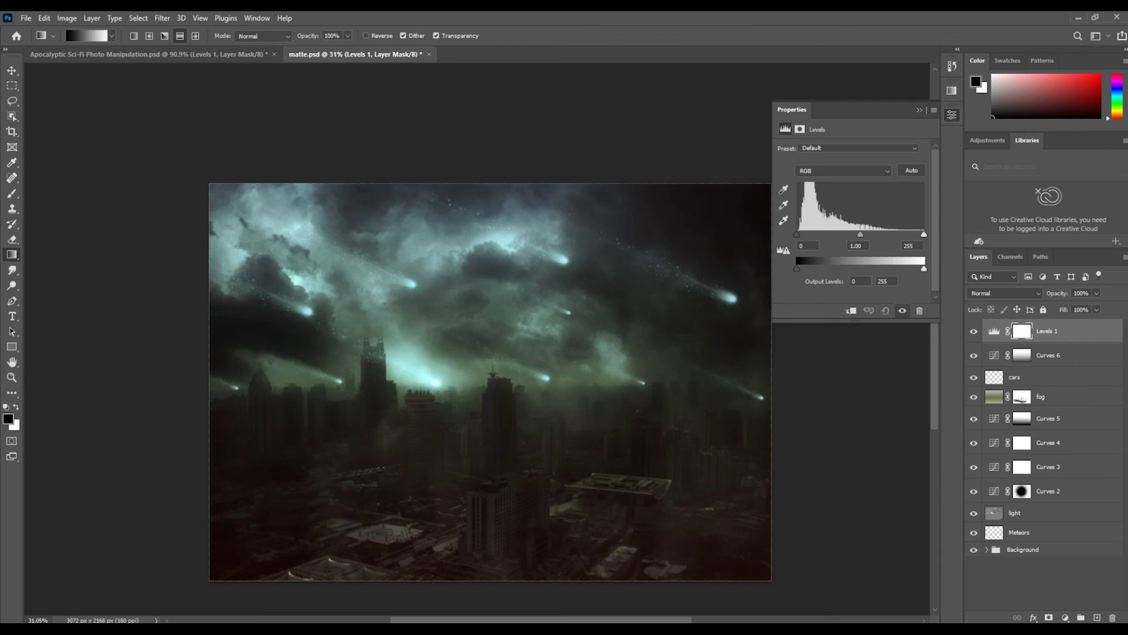
drag(861, 234, 850, 234)
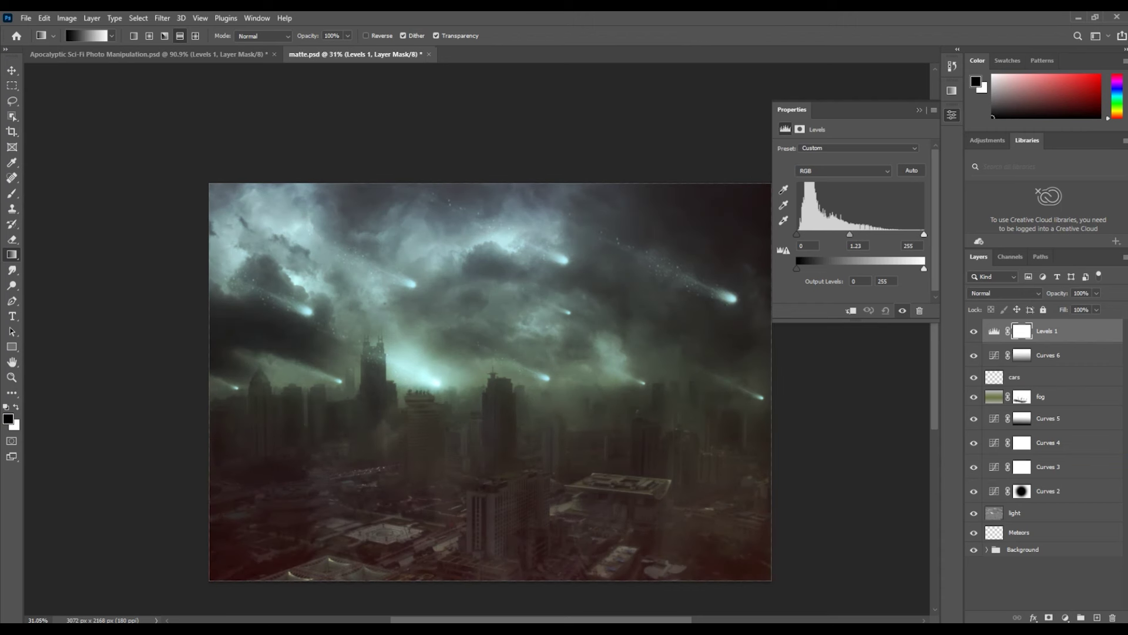
click(886, 310)
drag(925, 234, 885, 234)
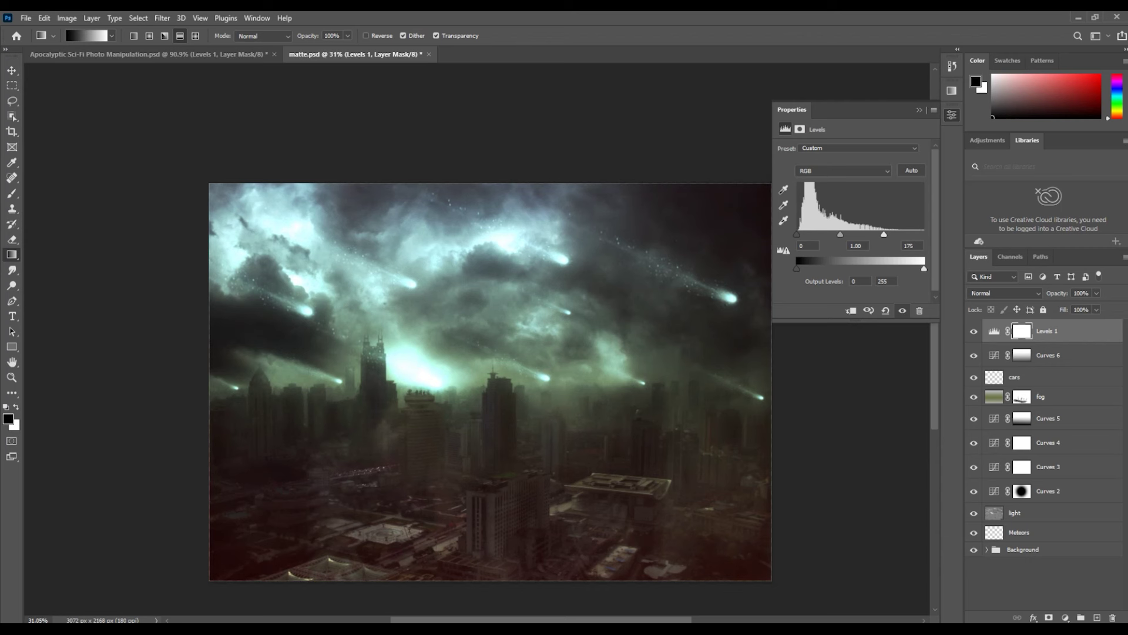
Paint the Levels mask black across the image and white around the city centre
key(b)
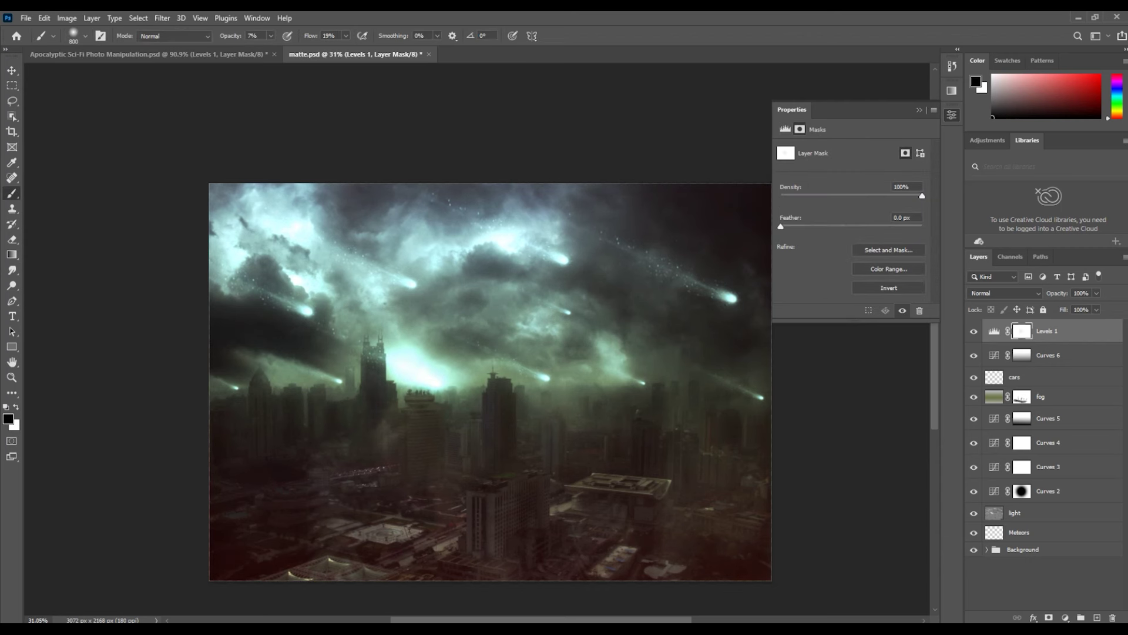
mouse_move(534, 521)
mouse_down()
mouse_move(314, 228)
mouse_move(579, 554)
mouse_move(449, 235)
mouse_move(457, 389)
mouse_move(507, 391)
mouse_up()
key(x)
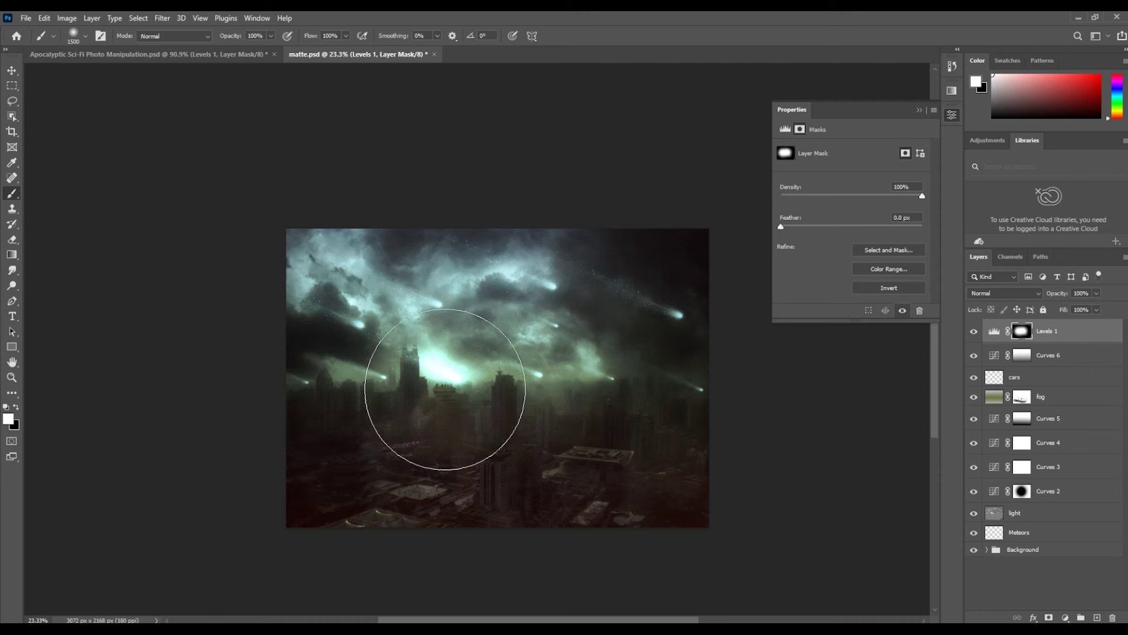
drag(507, 391, 474, 345)
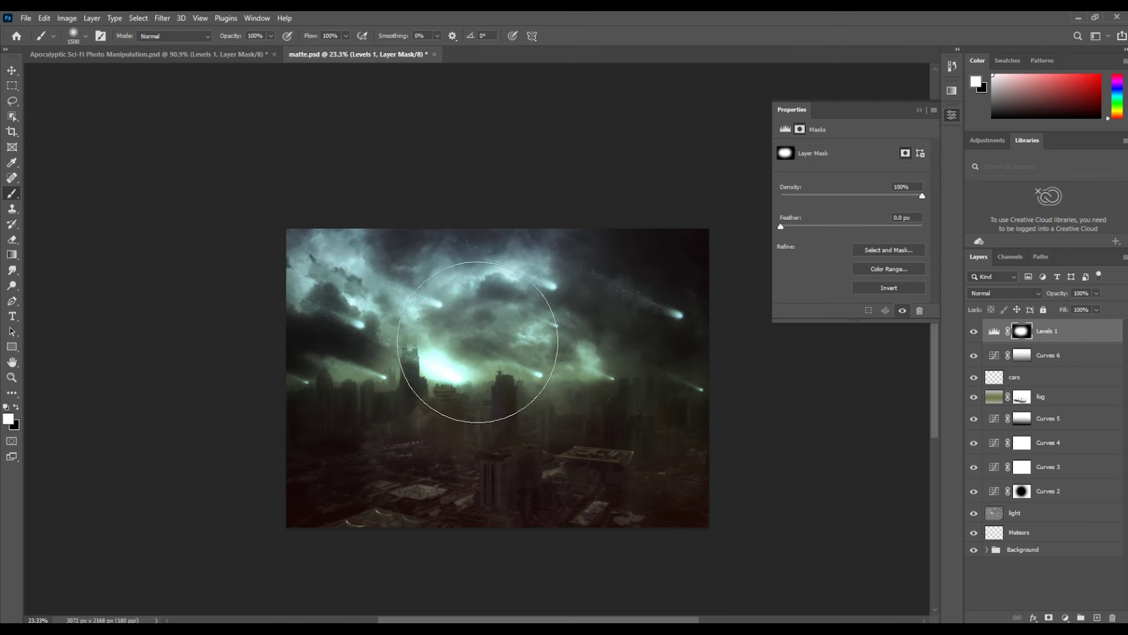
key(x)
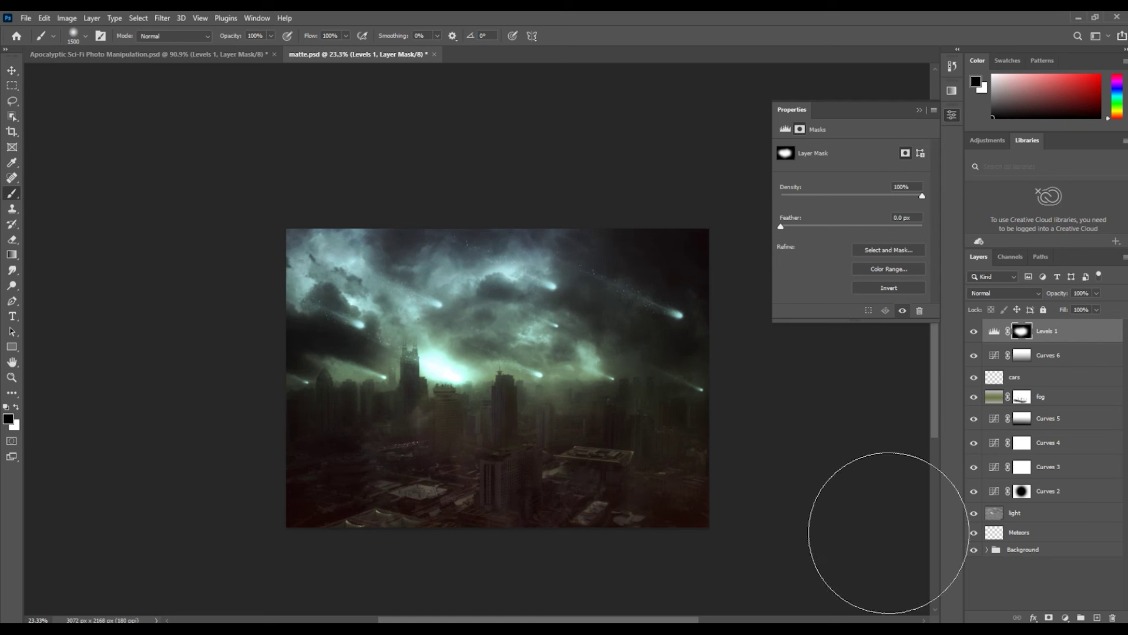
Move the Levels white point back right to tone down the brightening, and save
click(994, 331)
drag(883, 233, 914, 234)
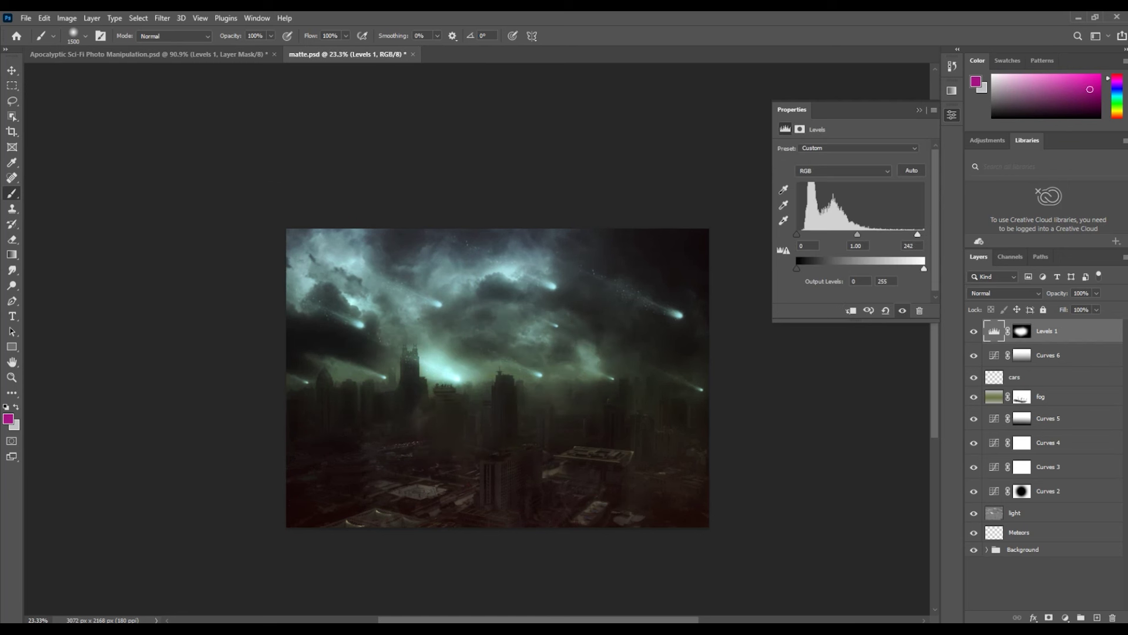
click(952, 114)
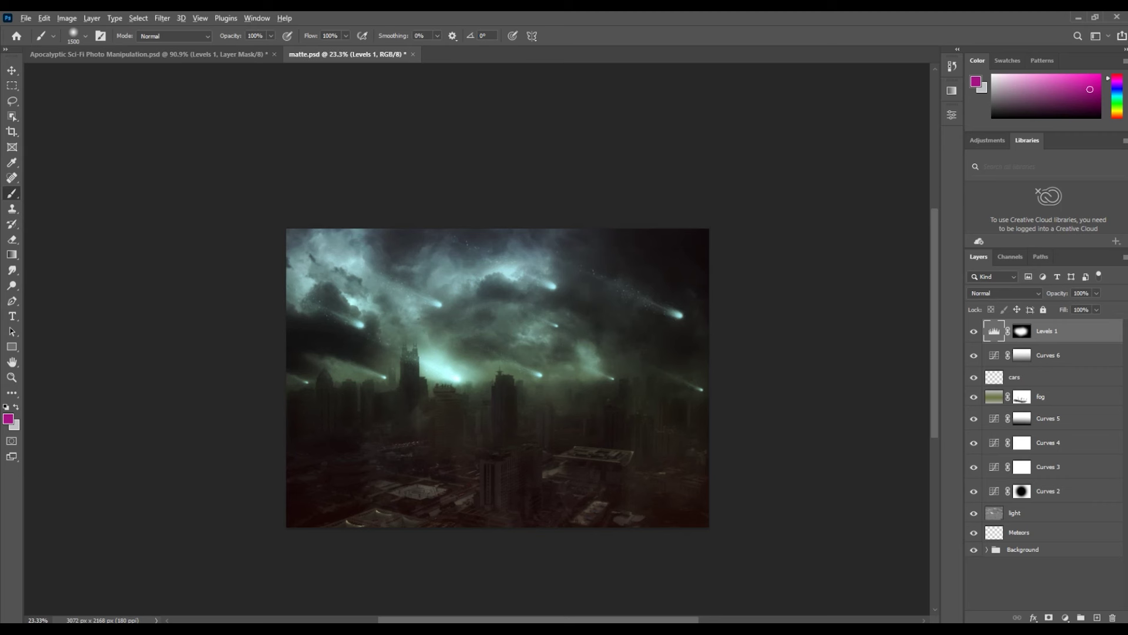
scroll(633, 491, up, 2)
key(v)
key(ctrl+s)
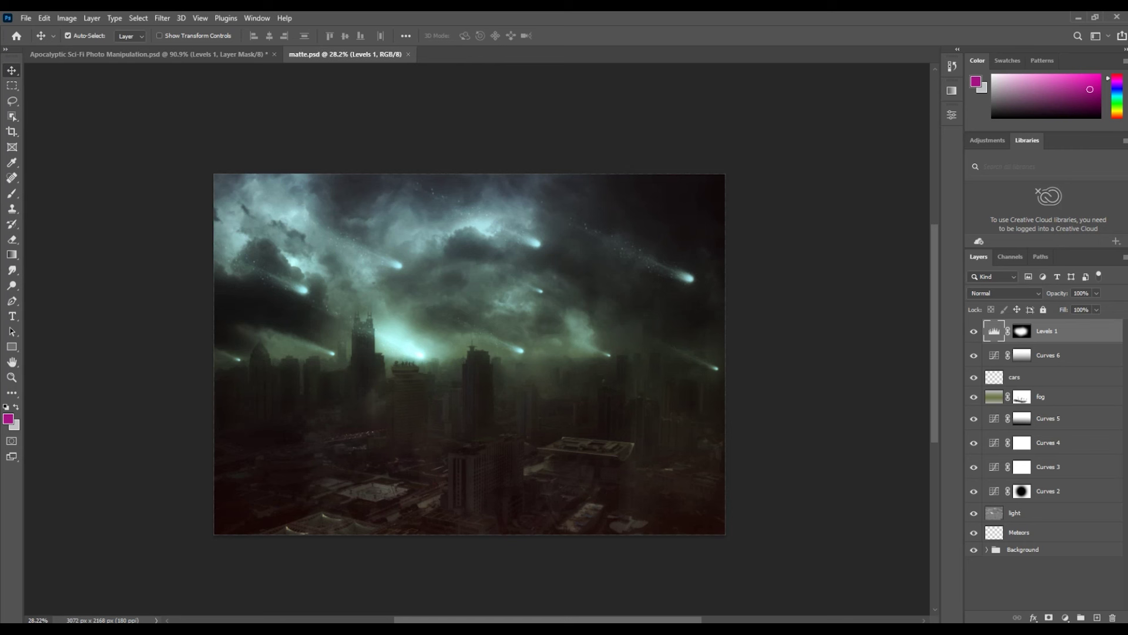
Create a new layer named lence filled with solid black
click(1096, 617)
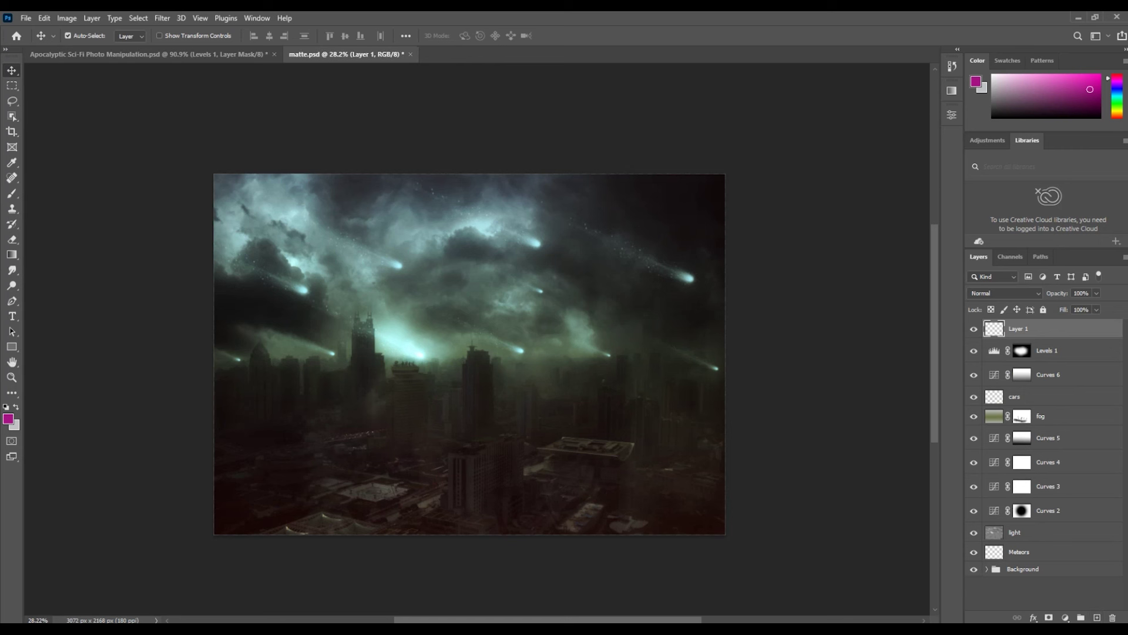
double_click(1019, 329)
text(len)
text(ce)
key(Return)
key(d)
key(x)
key(ctrl+BackSpace)
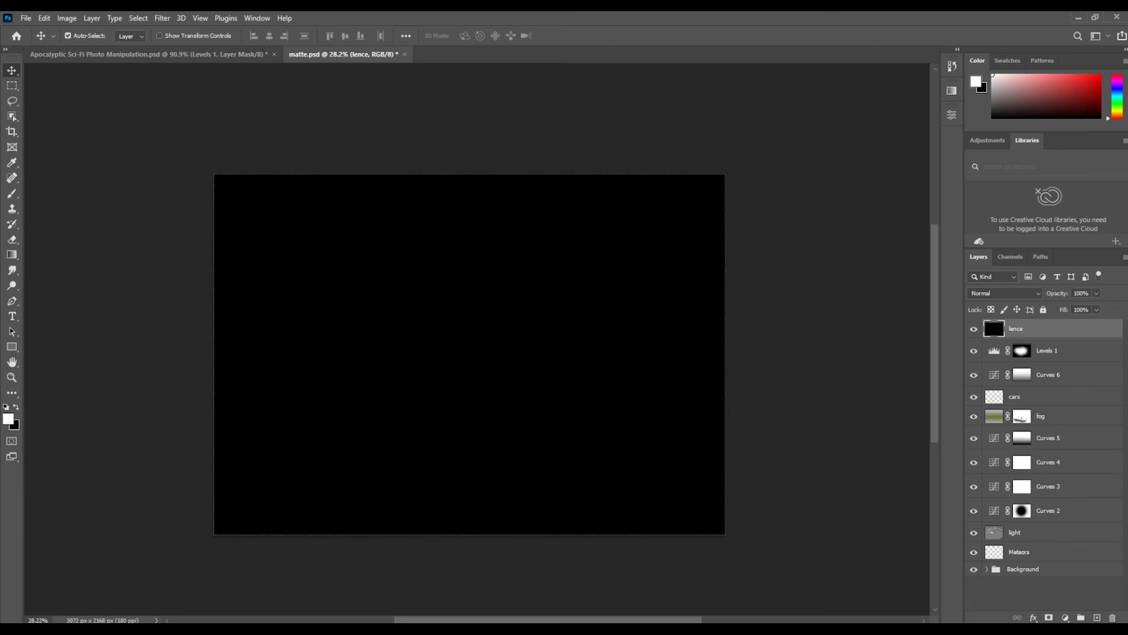
Render a 105mm Prime lens flare over the skyline at 50% opacity, then add an empty layer
click(162, 17)
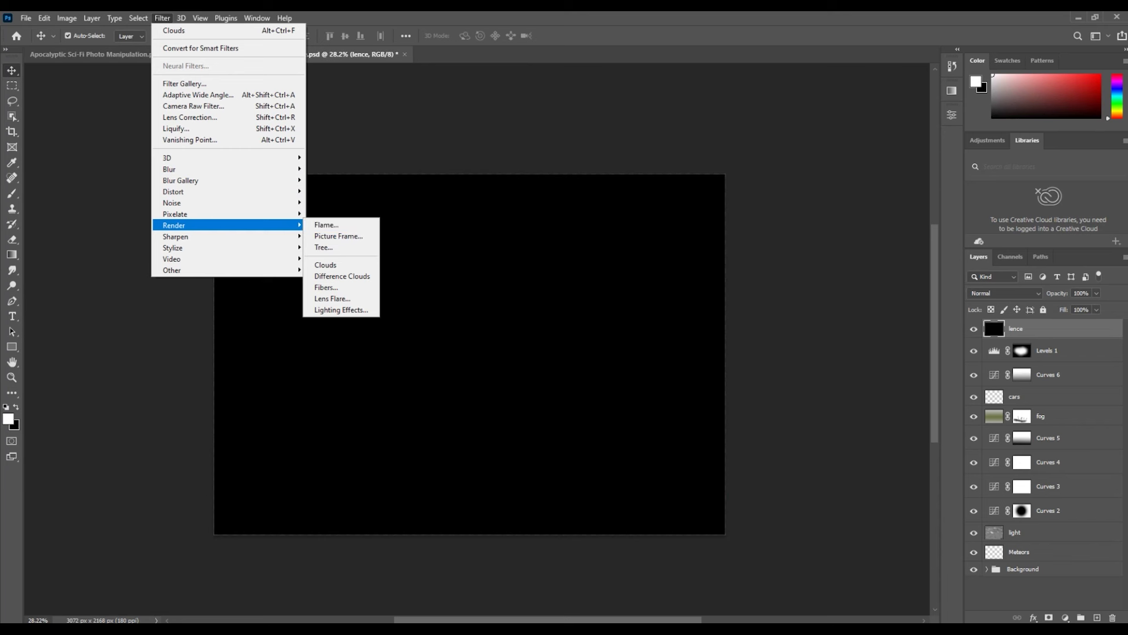
click(332, 299)
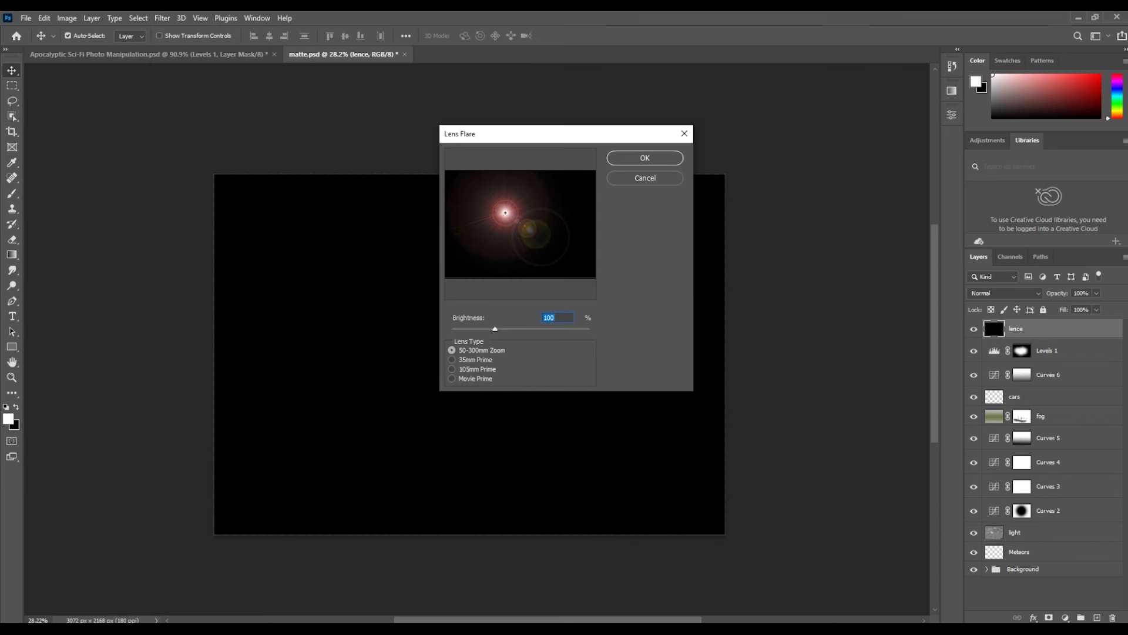
click(452, 369)
click(452, 378)
mouse_move(505, 212)
mouse_down()
mouse_move(479, 209)
mouse_move(488, 205)
mouse_up()
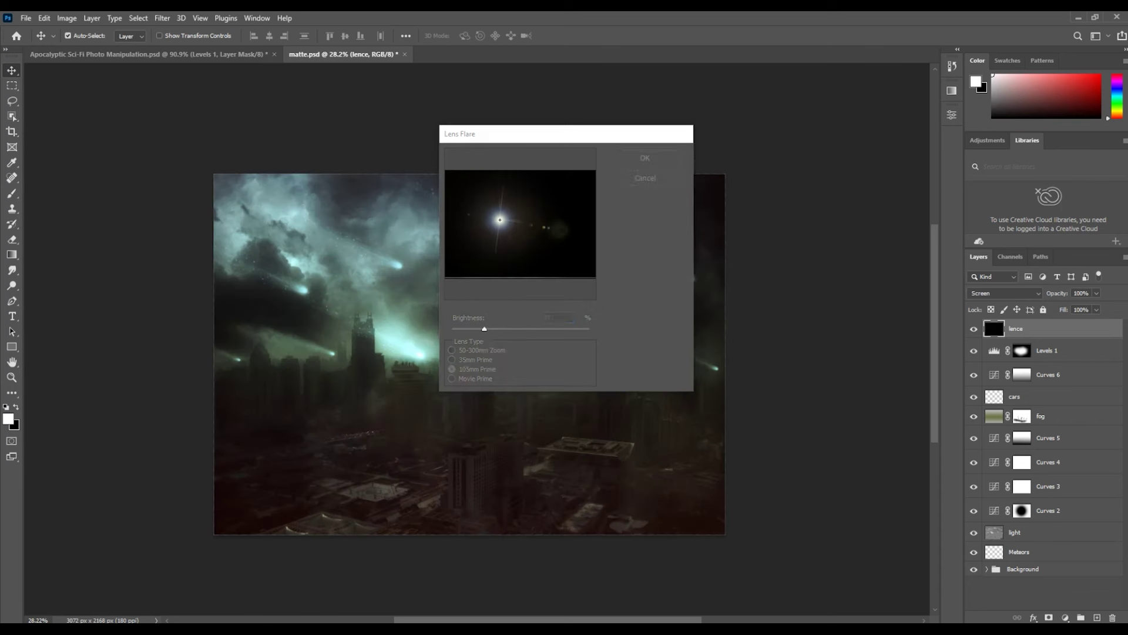
drag(472, 356, 466, 363)
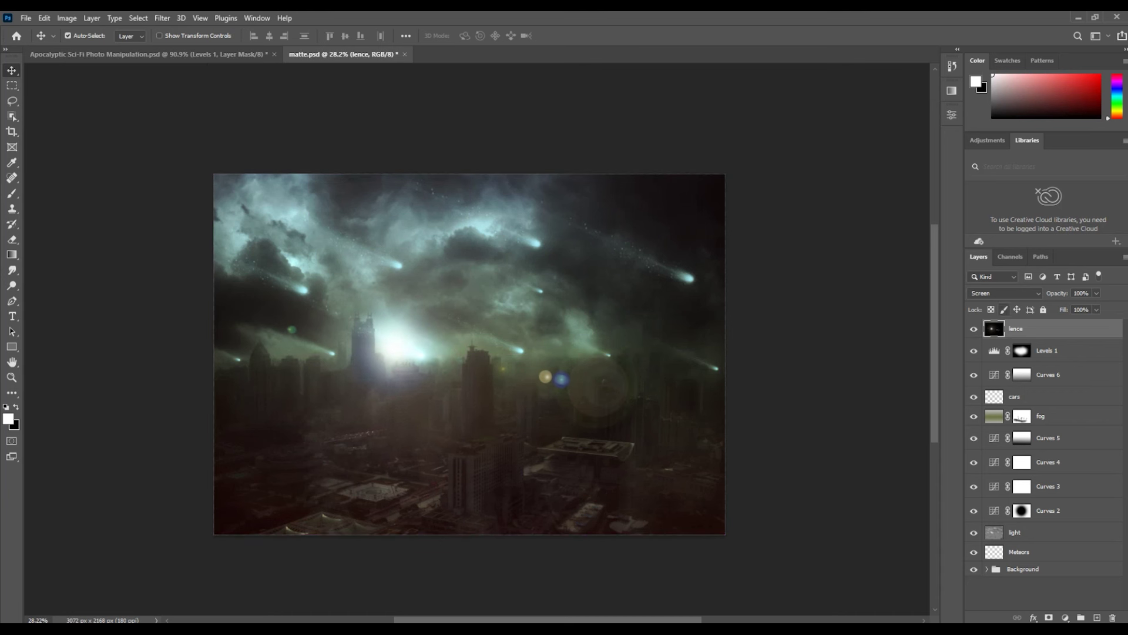
text(7)
text(69)
text(57)
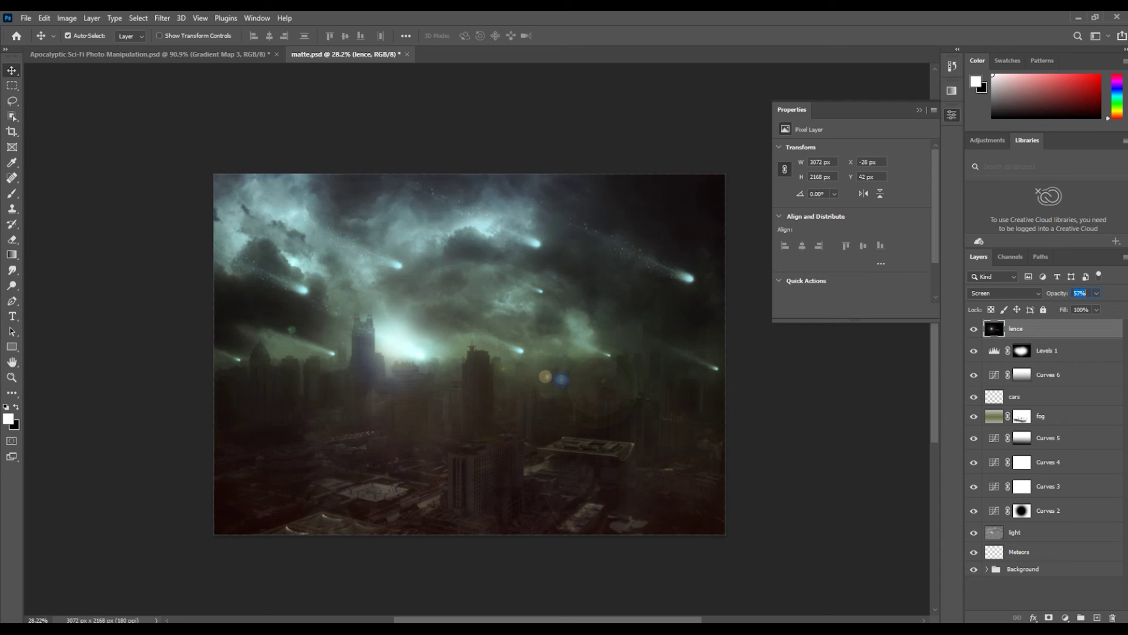
drag(459, 350, 447, 337)
key(5)
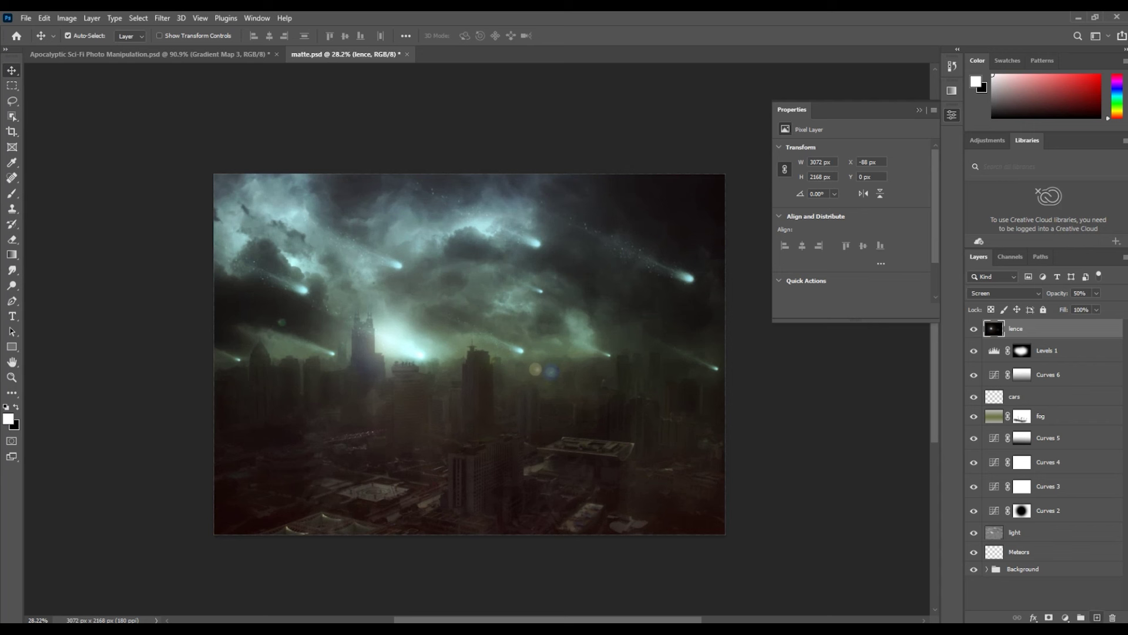
click(1097, 618)
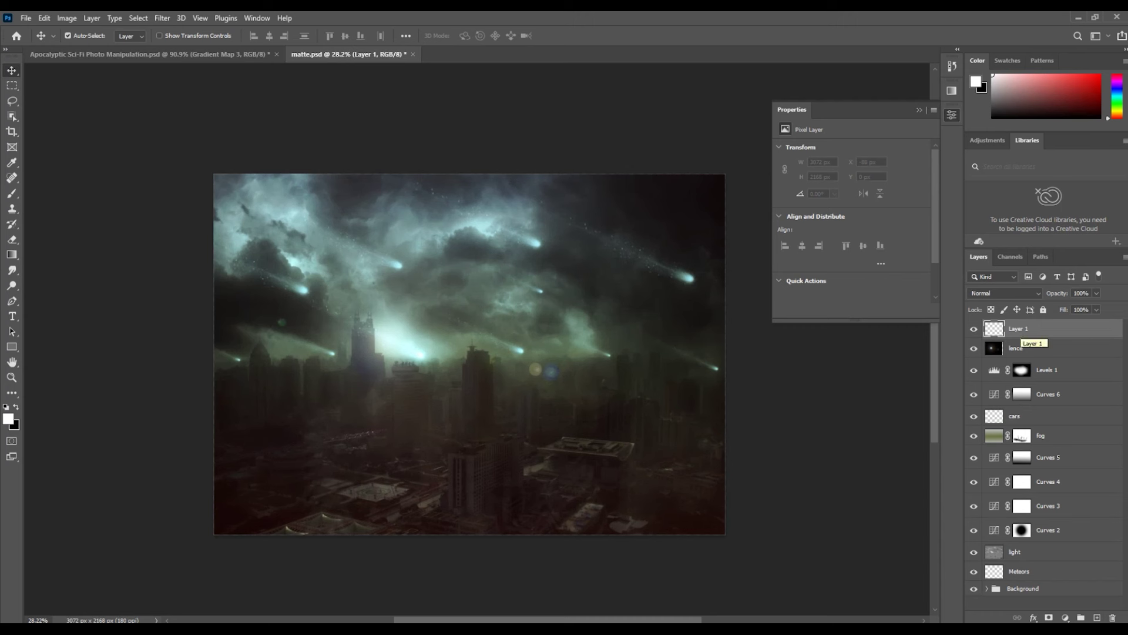
Set the Gradient tool's left colour stop to pale blue #ccccdb
click(12, 254)
click(86, 36)
click(439, 326)
click(495, 370)
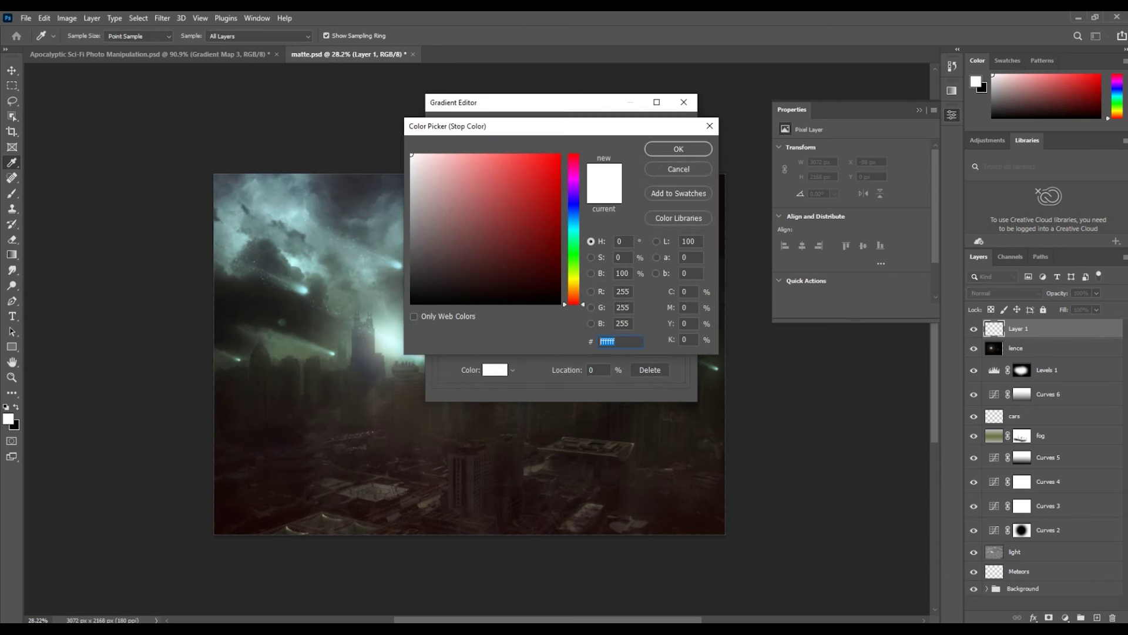
text(ccccdb)
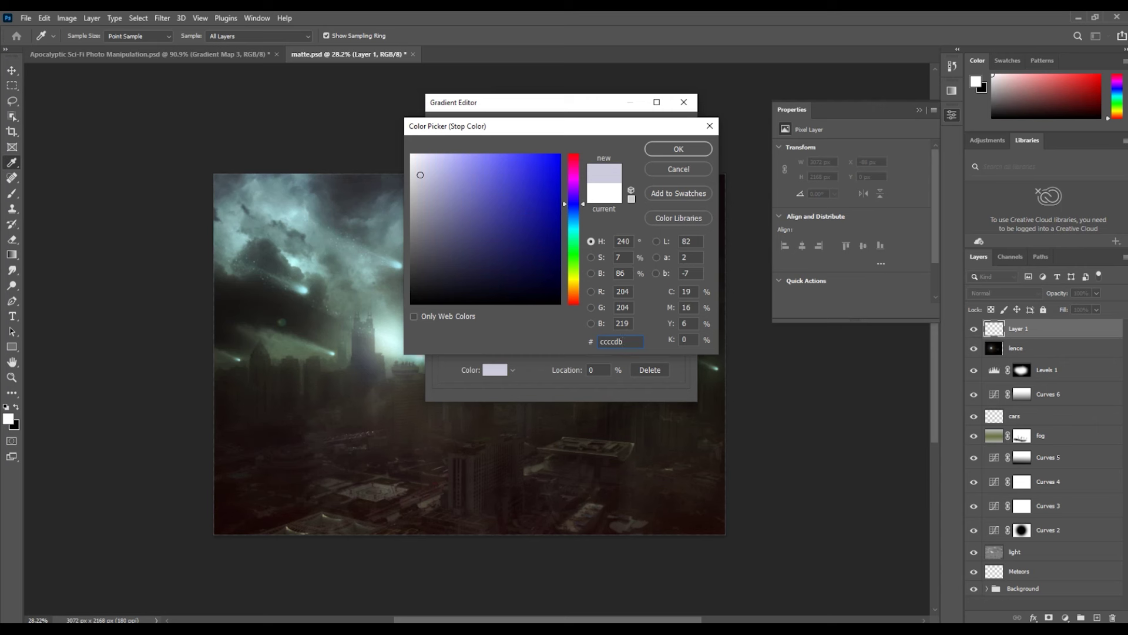
key(Return)
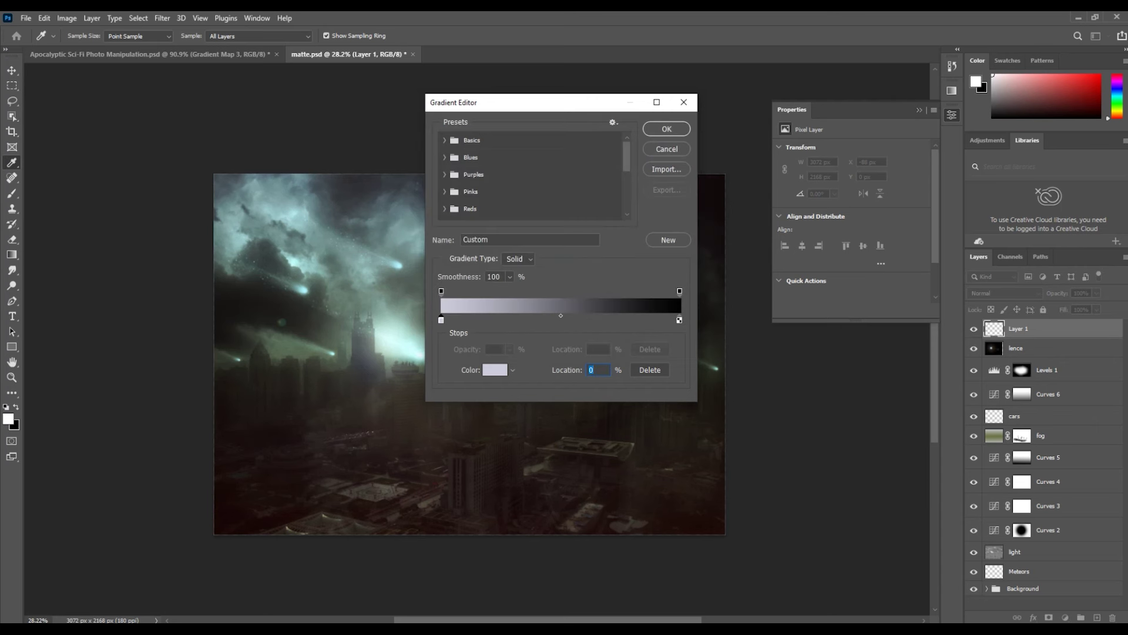
key(Return)
Set the gradient's right stop to white #ffffff and accept the gradient
click(87, 35)
click(680, 320)
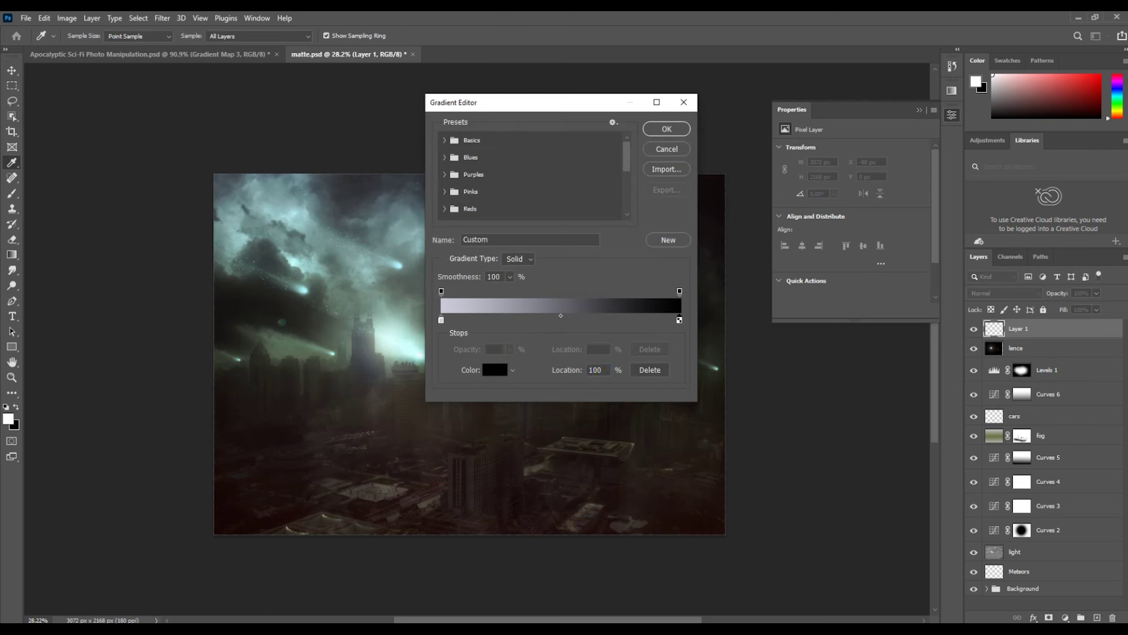
click(495, 370)
text(ffffff)
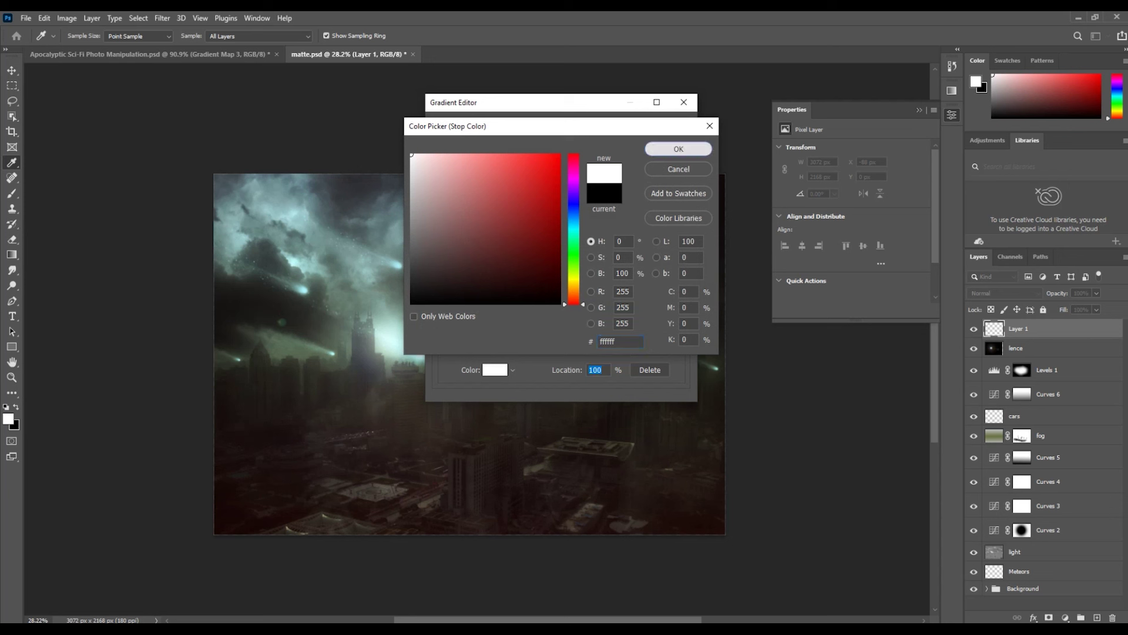
key(Return)
click(667, 129)
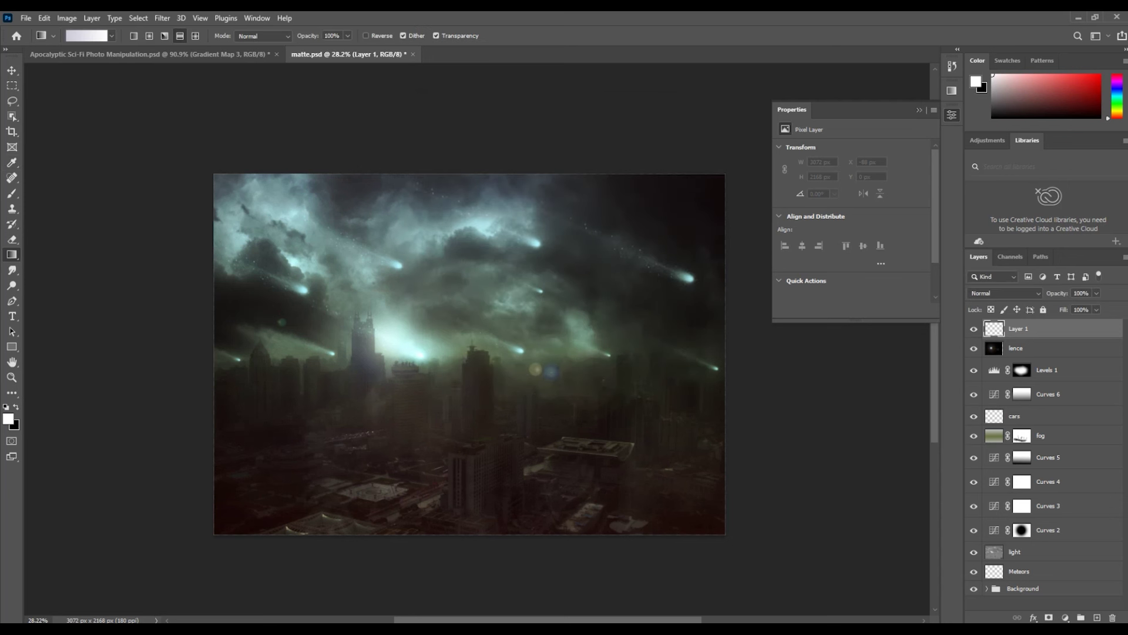
Draw a radial gradient centred left of middle and blend it in Multiply
click(149, 36)
drag(443, 343, 446, 476)
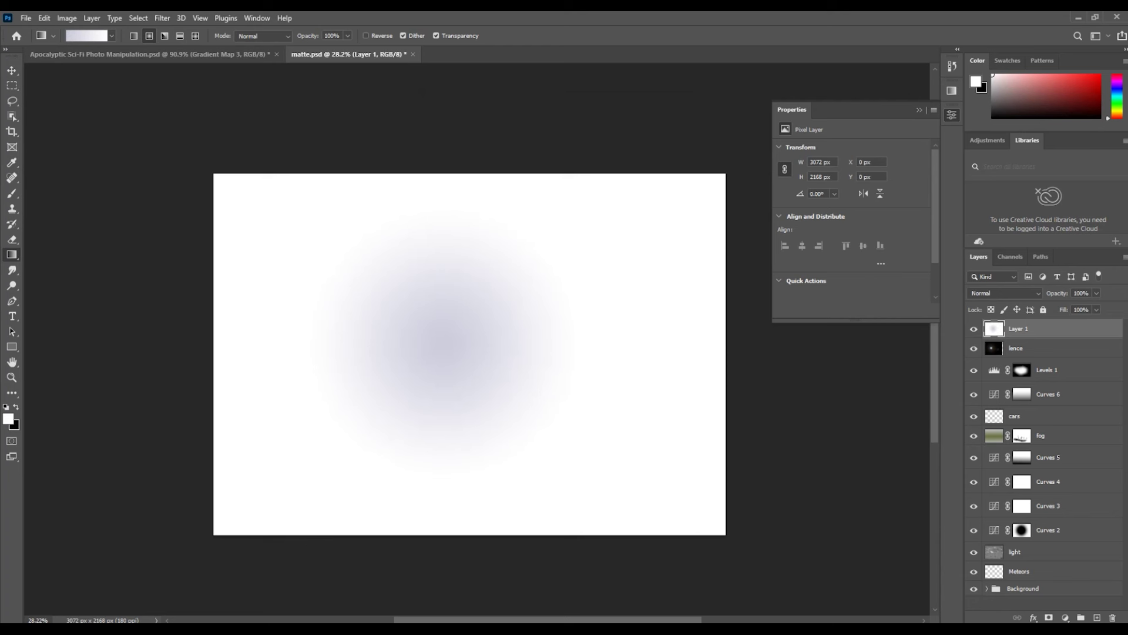
key(ctrl+z)
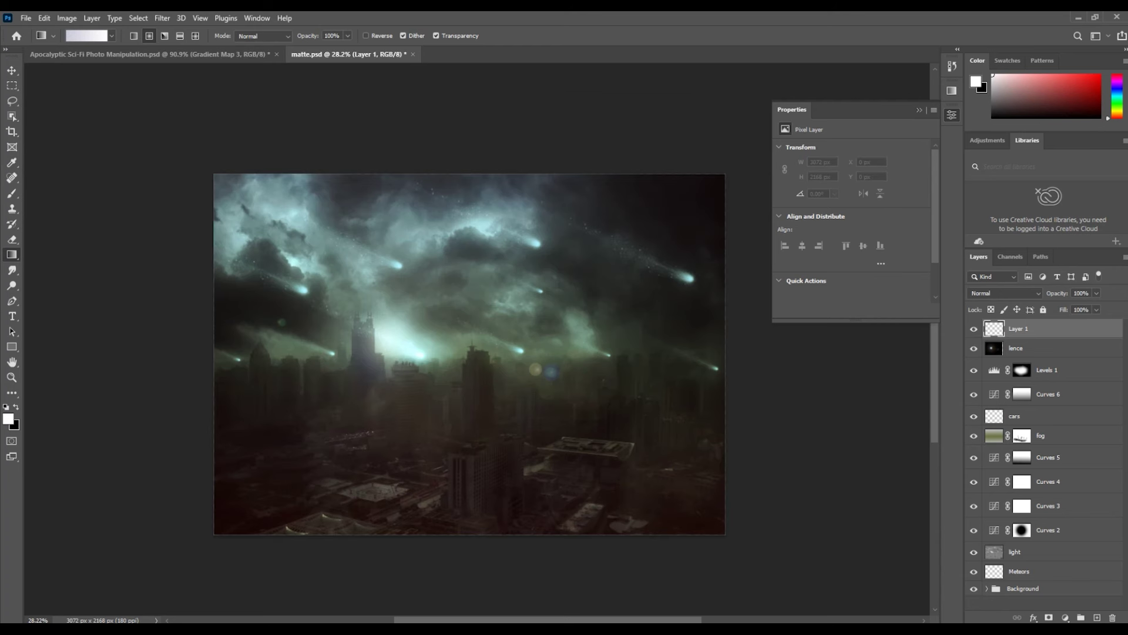
drag(399, 343, 397, 539)
click(1005, 292)
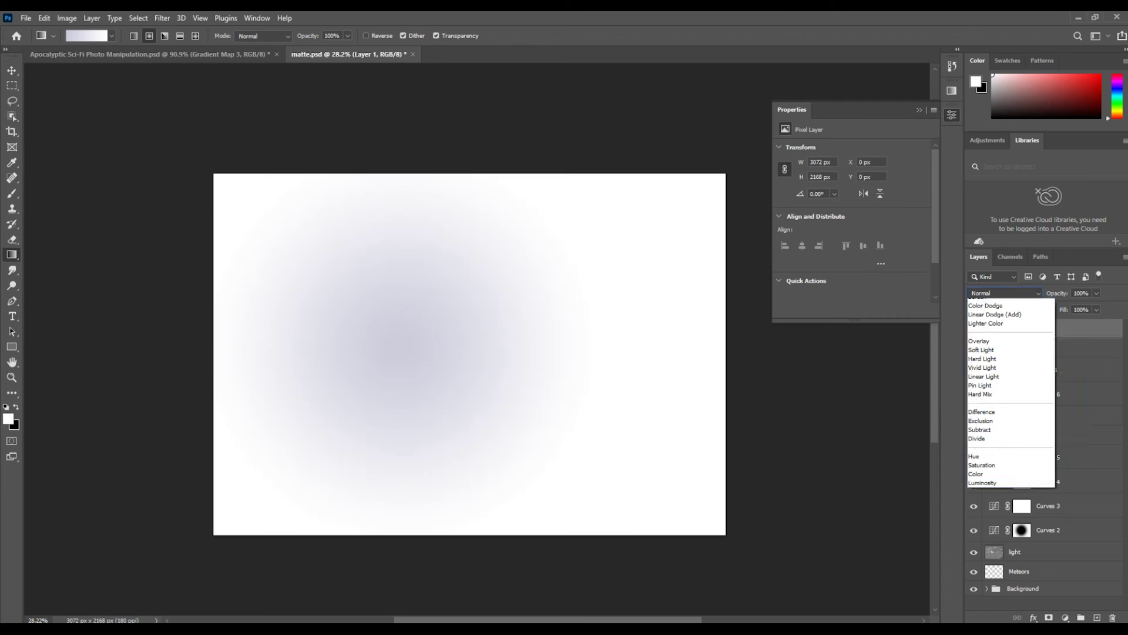
key(Return)
Toggle the gradient layer to compare, then give it a white layer mask
click(974, 329)
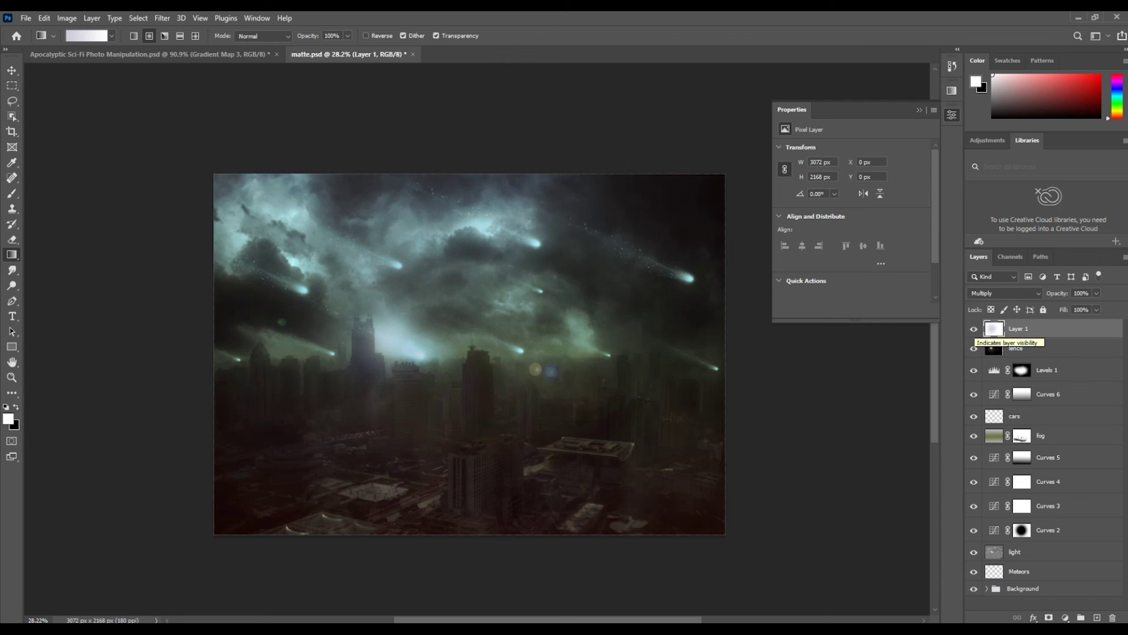
click(974, 329)
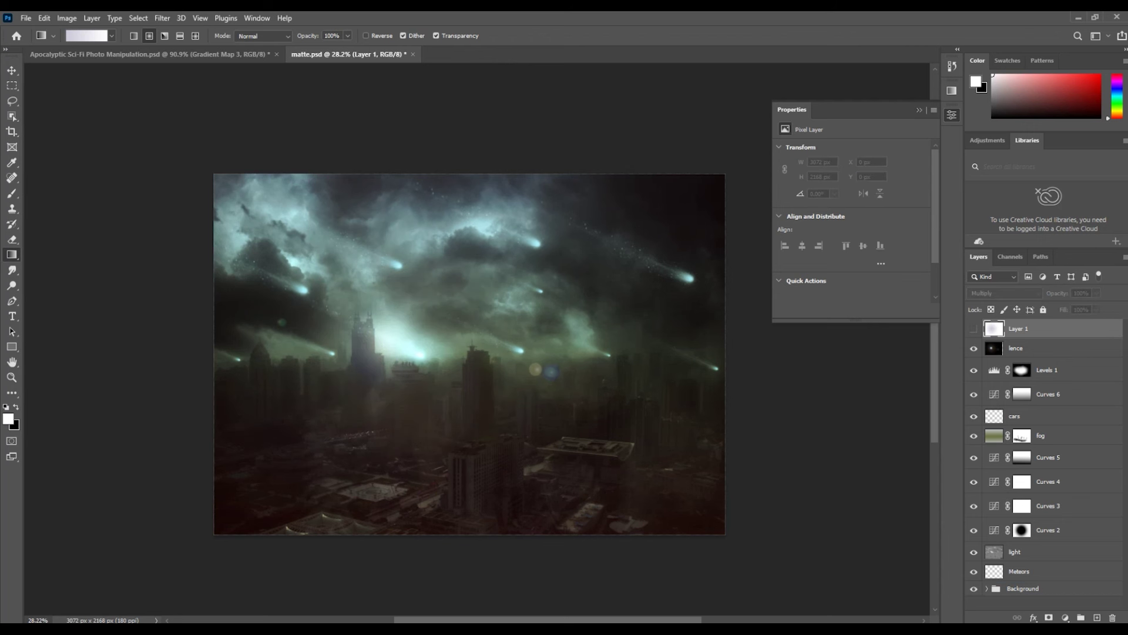
click(974, 329)
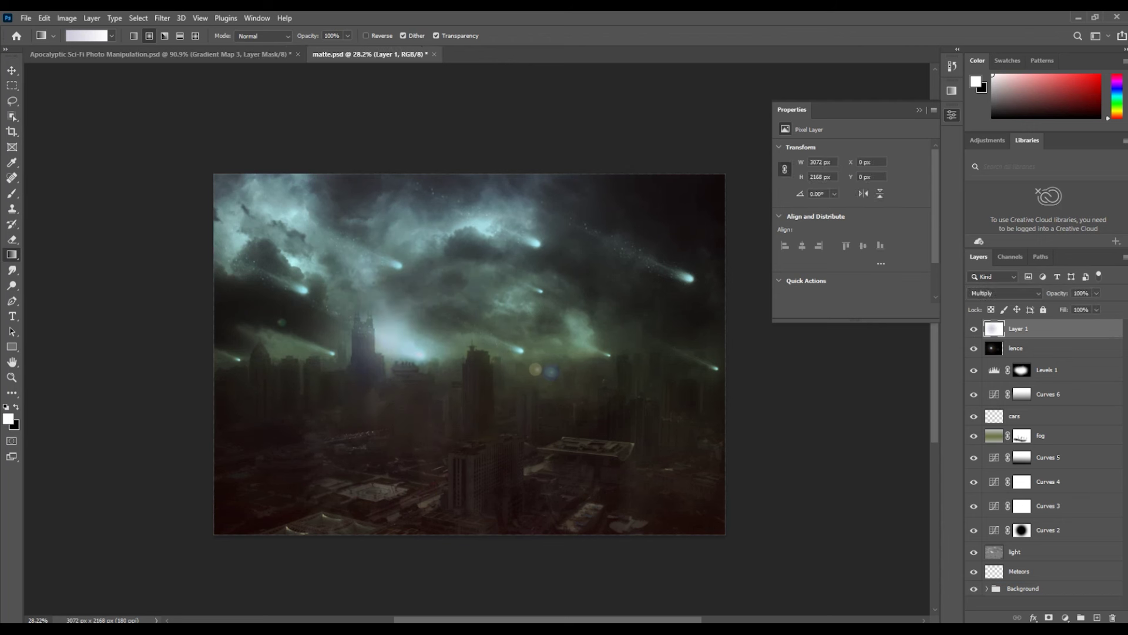
click(1049, 617)
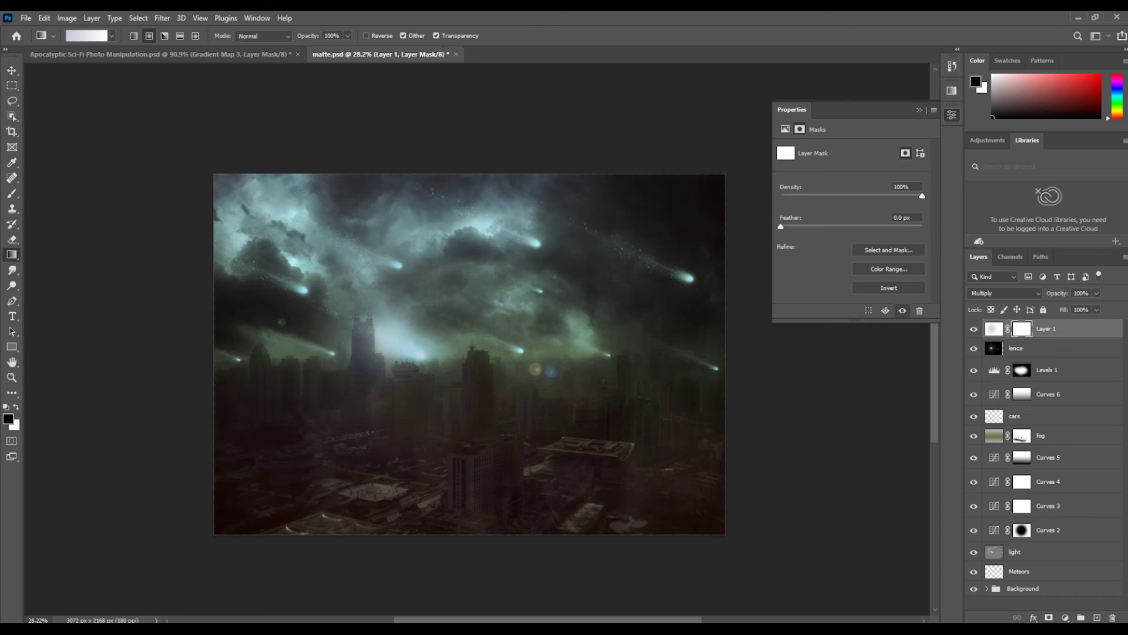
double_click(1045, 328)
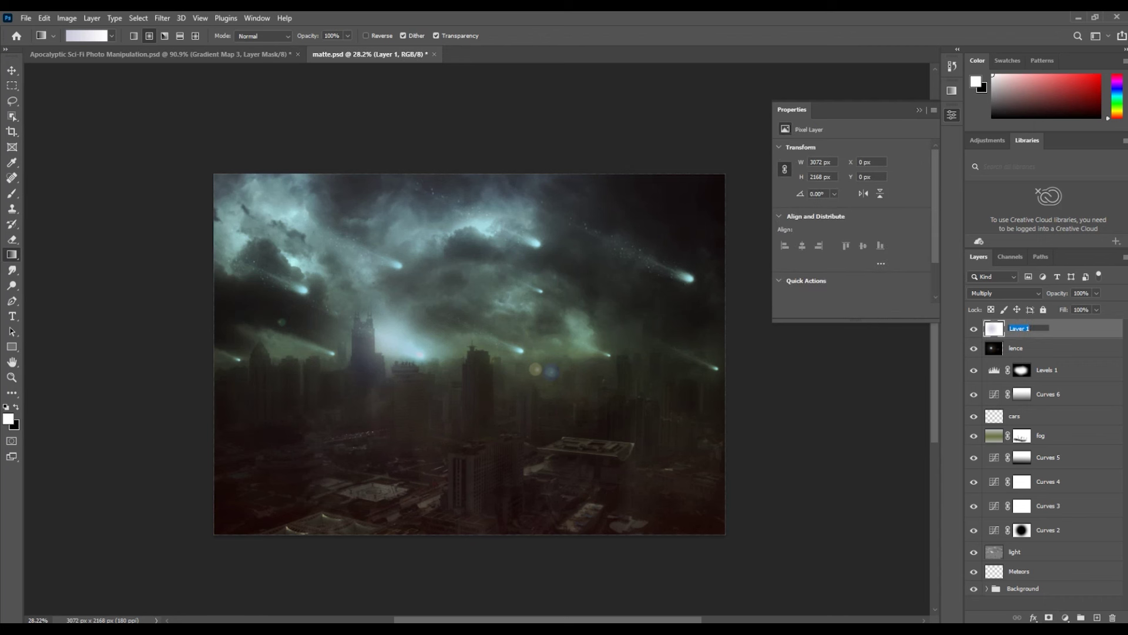
Rename the gradient layer 'g map' and raise the lence flare layer to 91% opacity
text(g map)
key(Return)
key(alt+bracketleft)
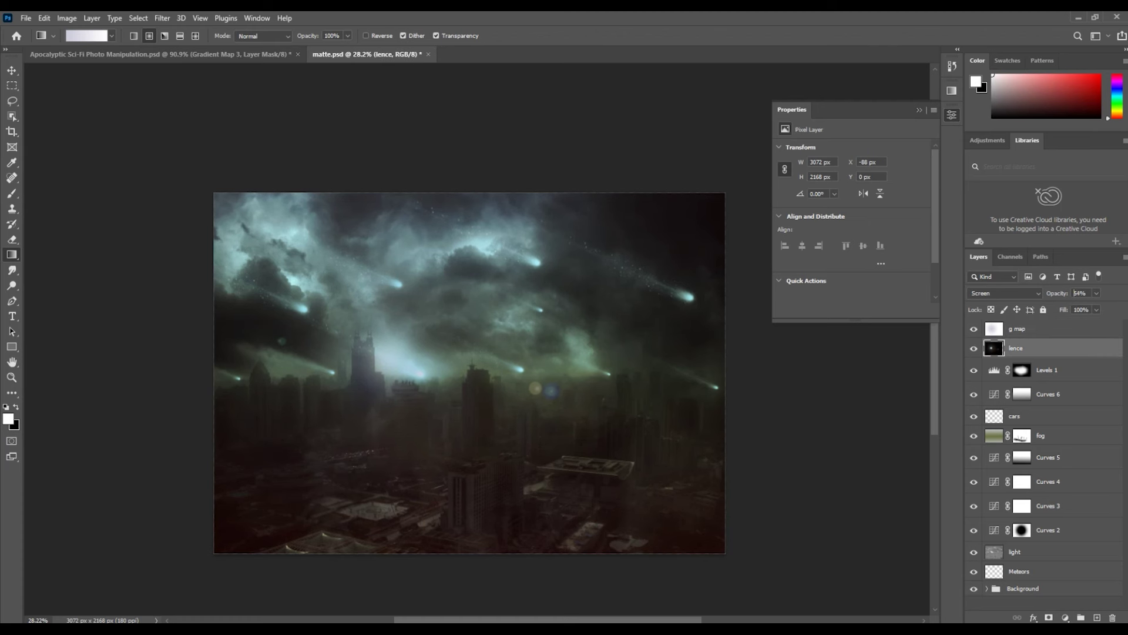
key(Up)
key(Up)
key(Up)
key(Up)
key(Up)
key(Up)
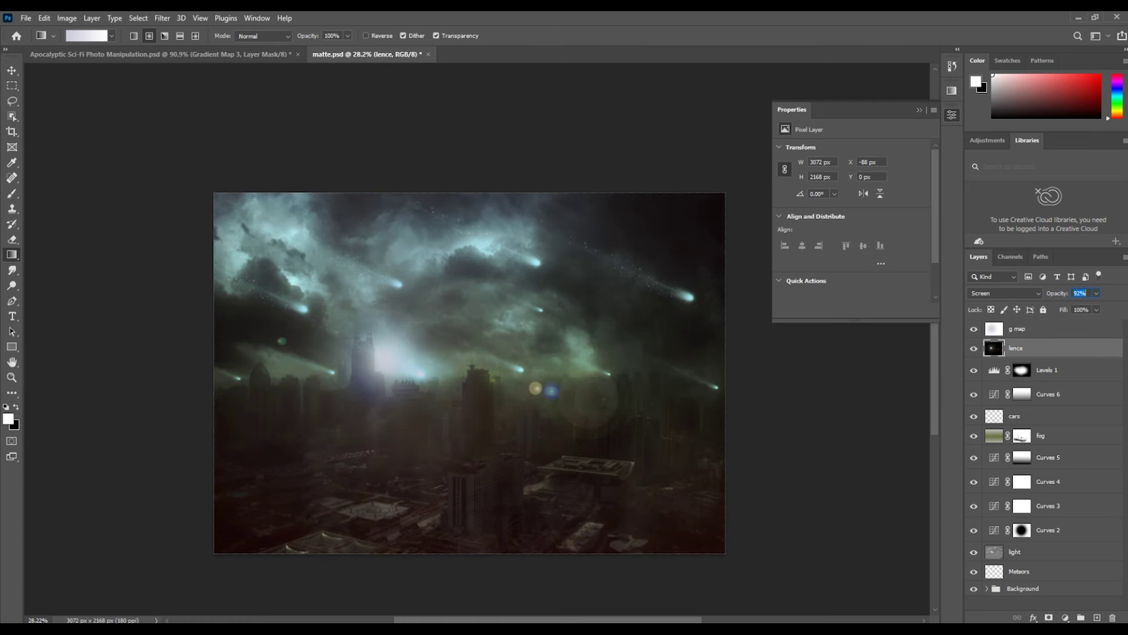
key(Return)
Nudge the g map layer with the Move tool and add a new empty top layer
key(v)
drag(432, 334, 438, 346)
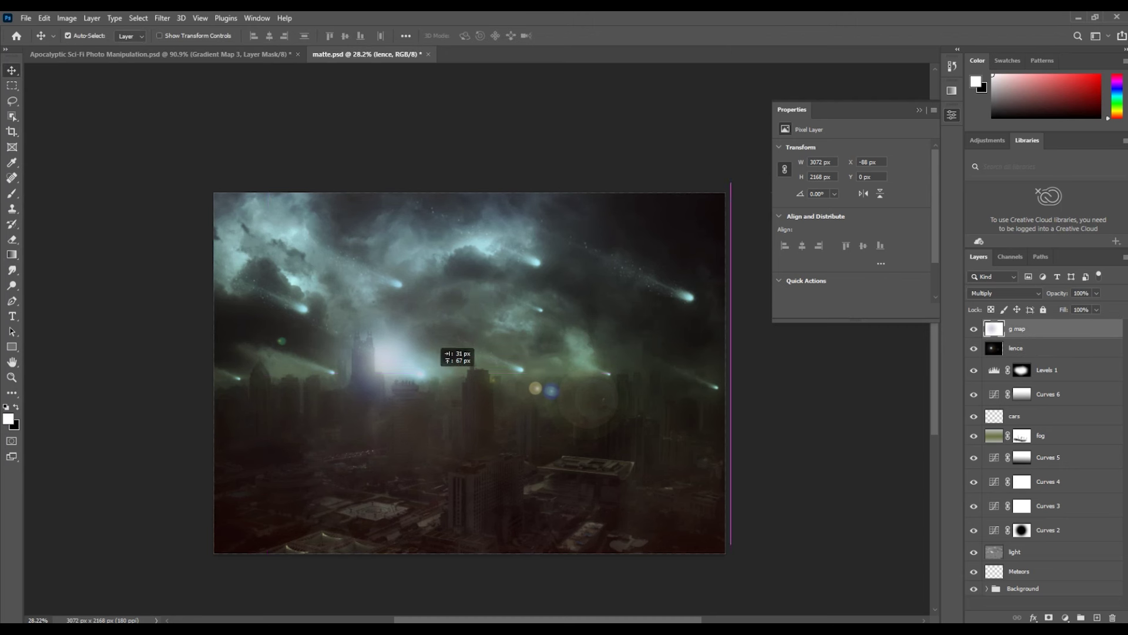
drag(438, 346, 496, 376)
key(ctrl+z)
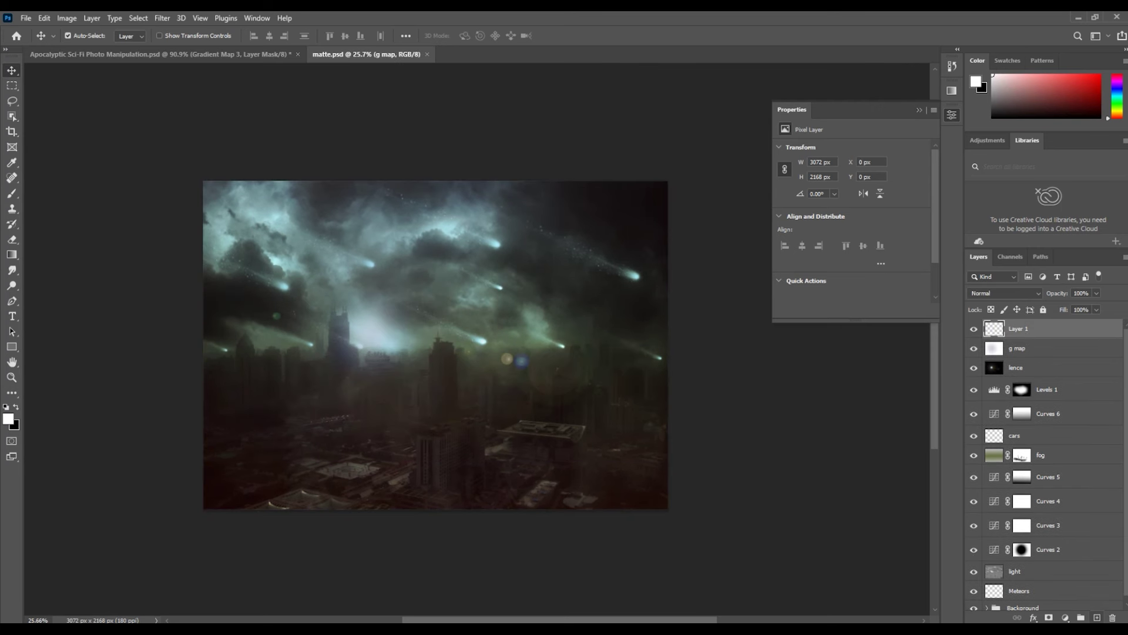
Fill the new layer with 50% gray and set its blend mode to Overlay
click(44, 18)
click(88, 201)
click(640, 169)
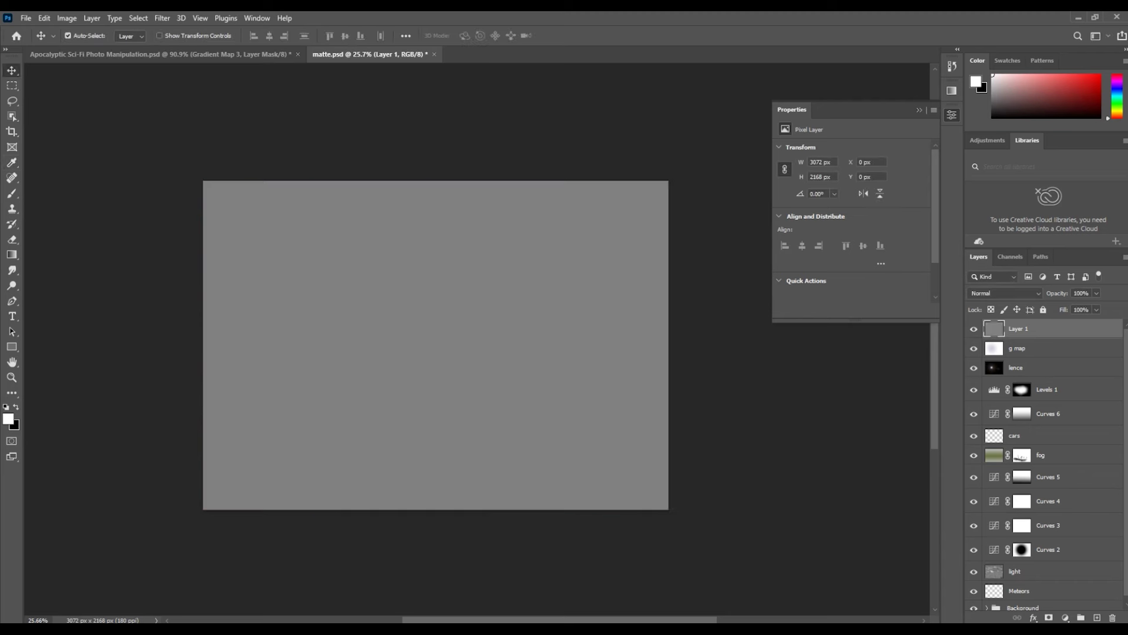
click(1005, 293)
click(978, 436)
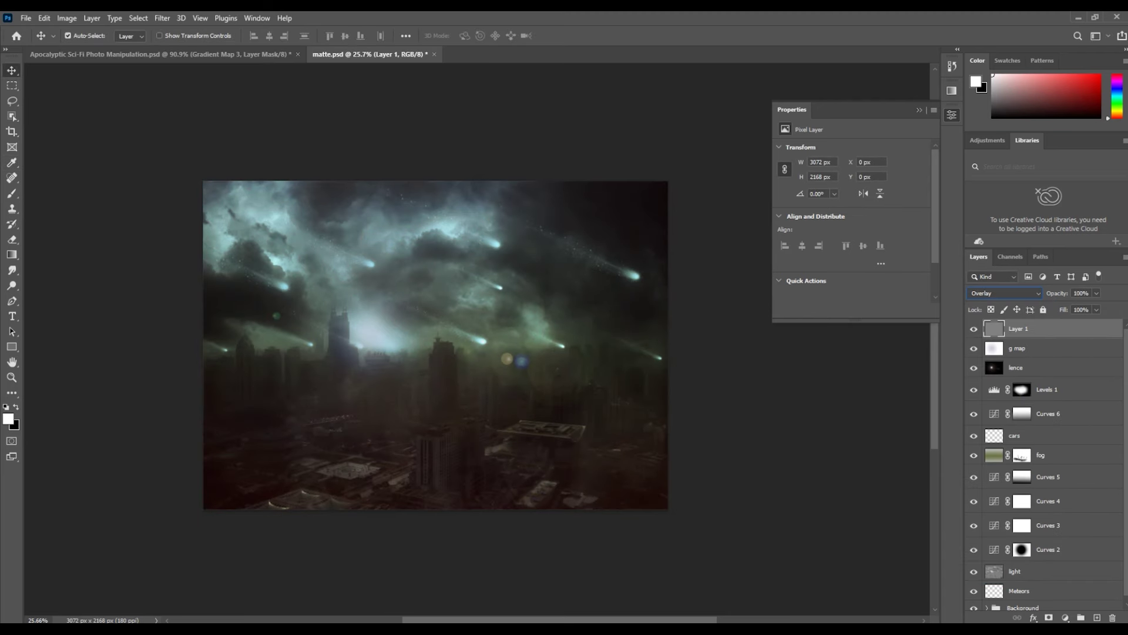
Choose the Soft Round brush at size 50, testing and undoing one stroke
key(b)
click(78, 35)
scroll(188, 277, up, 1)
click(83, 189)
key(Return)
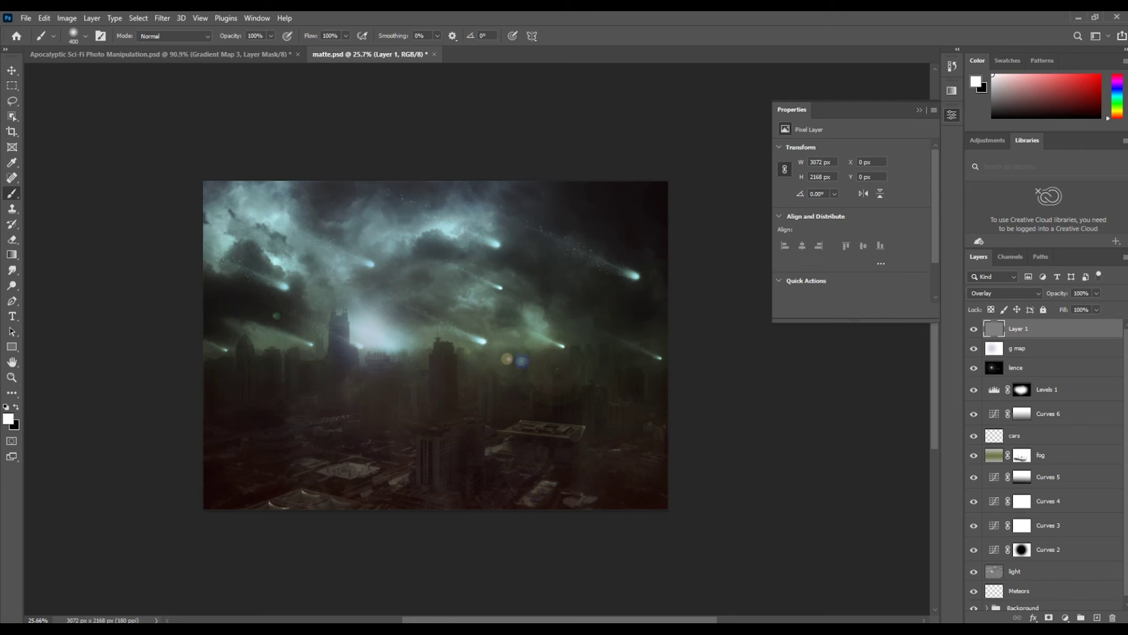
key(bracketleft)
key(bracketleft)
key(bracketleft)
drag(346, 318, 348, 356)
key(ctrl+z)
Set the foreground painting colour to pale cyan #dbfafd
click(8, 418)
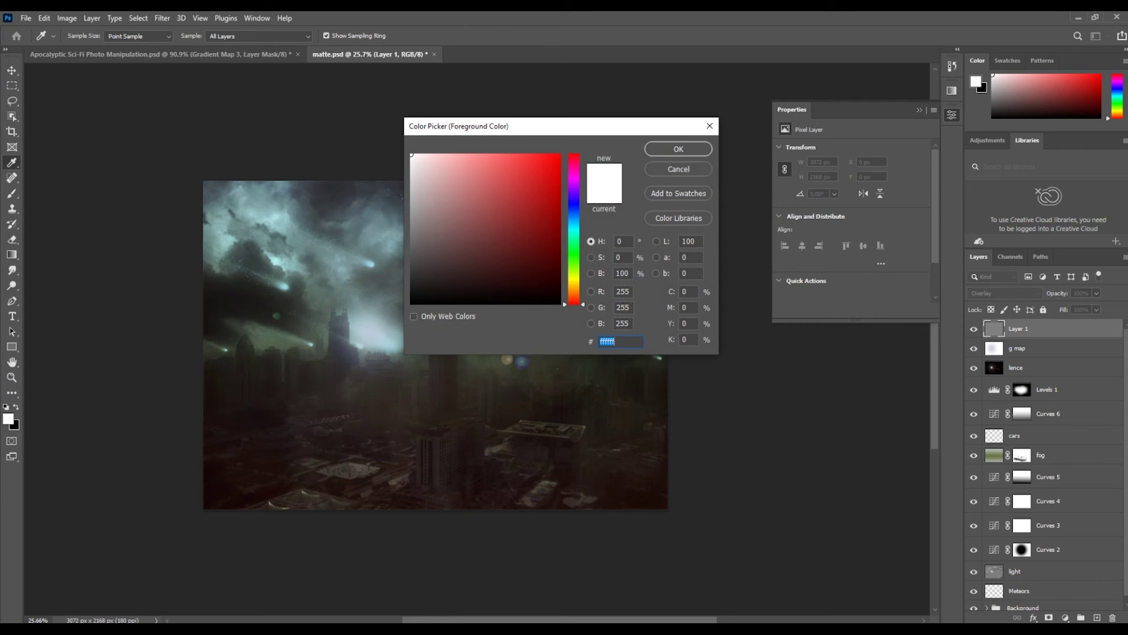
click(277, 235)
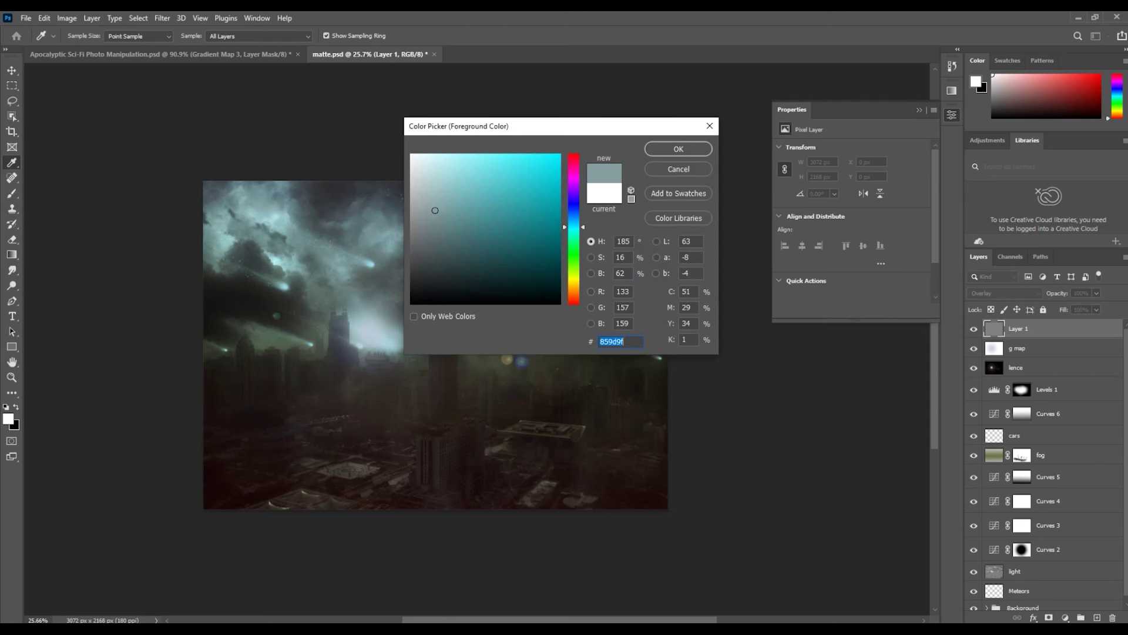
click(371, 264)
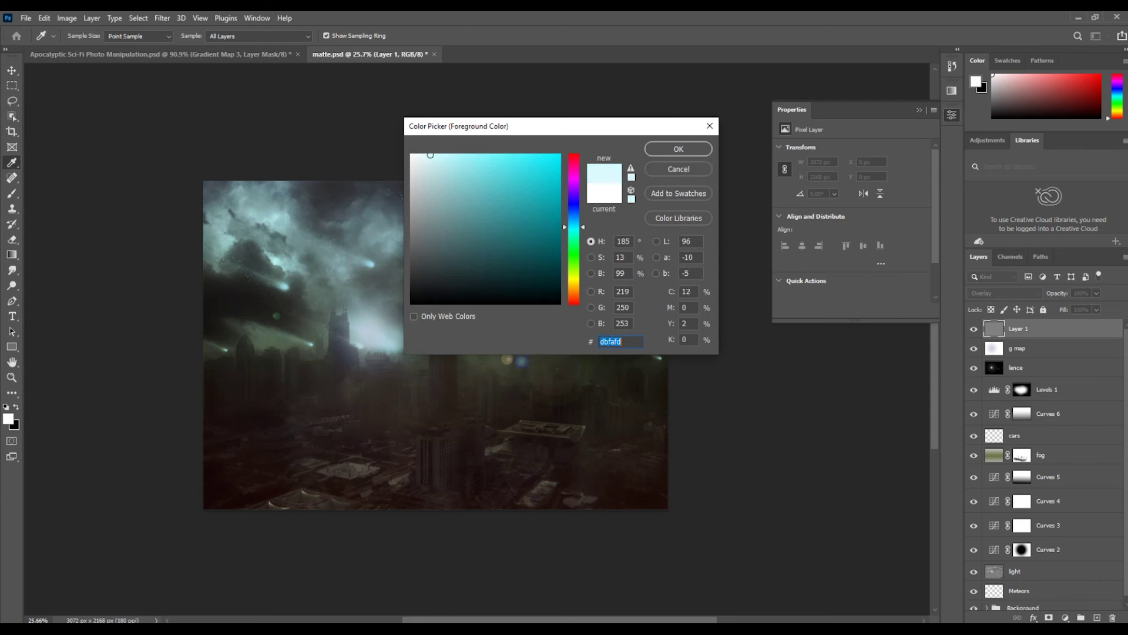
click(679, 149)
Set the brush to 18% opacity and 24% flow, enlarge it, and swap colours
key(9)
key(8)
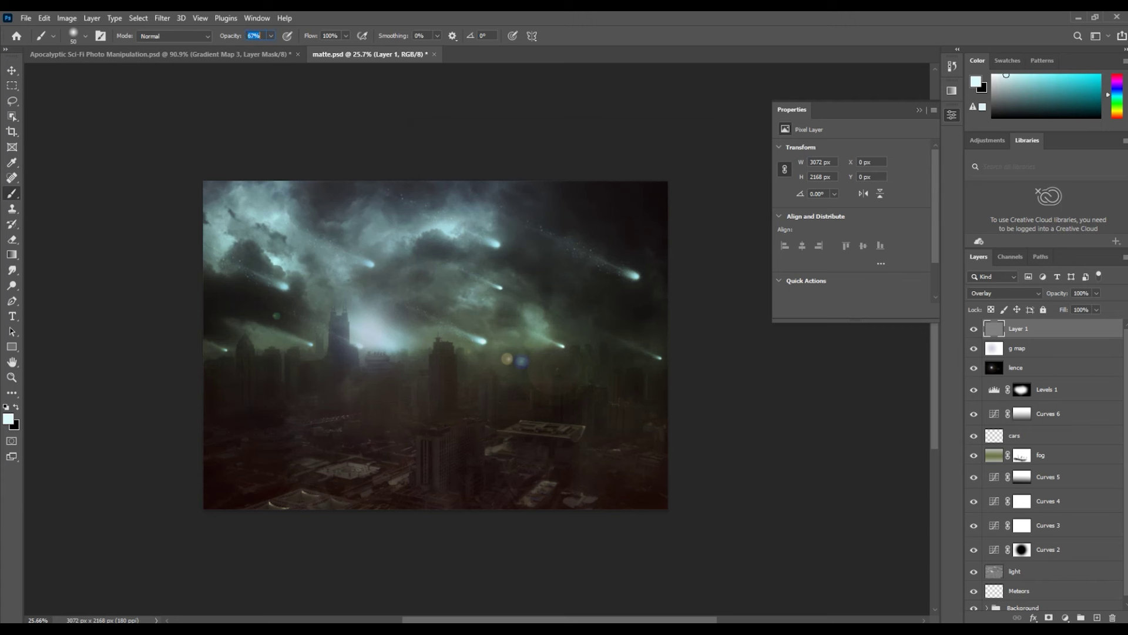
key(1)
key(8)
key(shift+2)
key(shift+4)
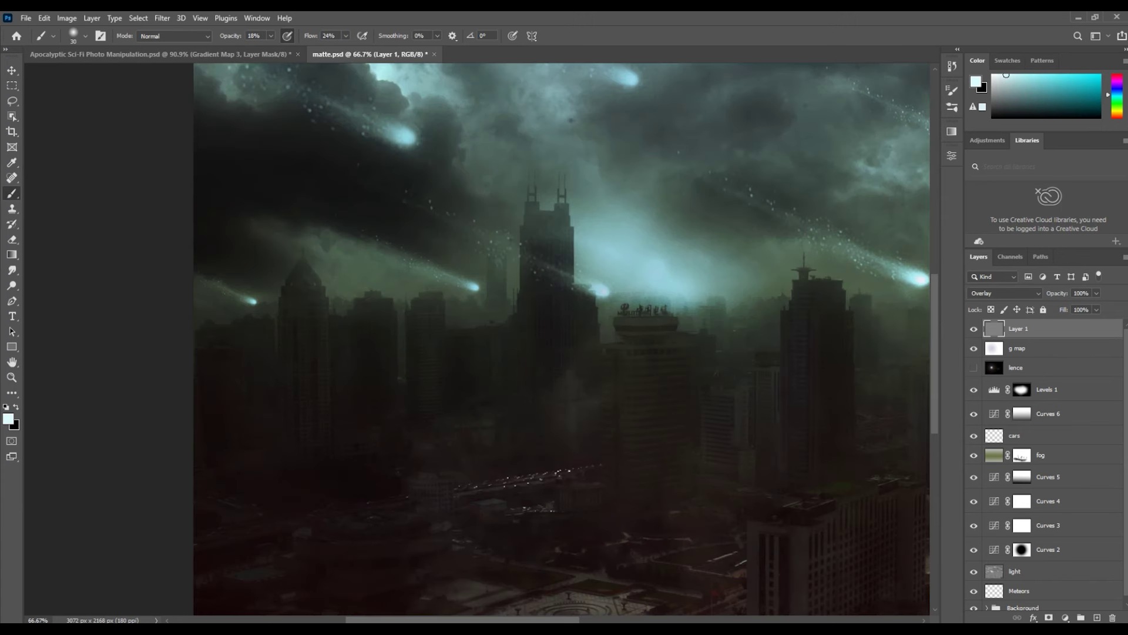
key(bracketright)
scroll(569, 232, up, 3)
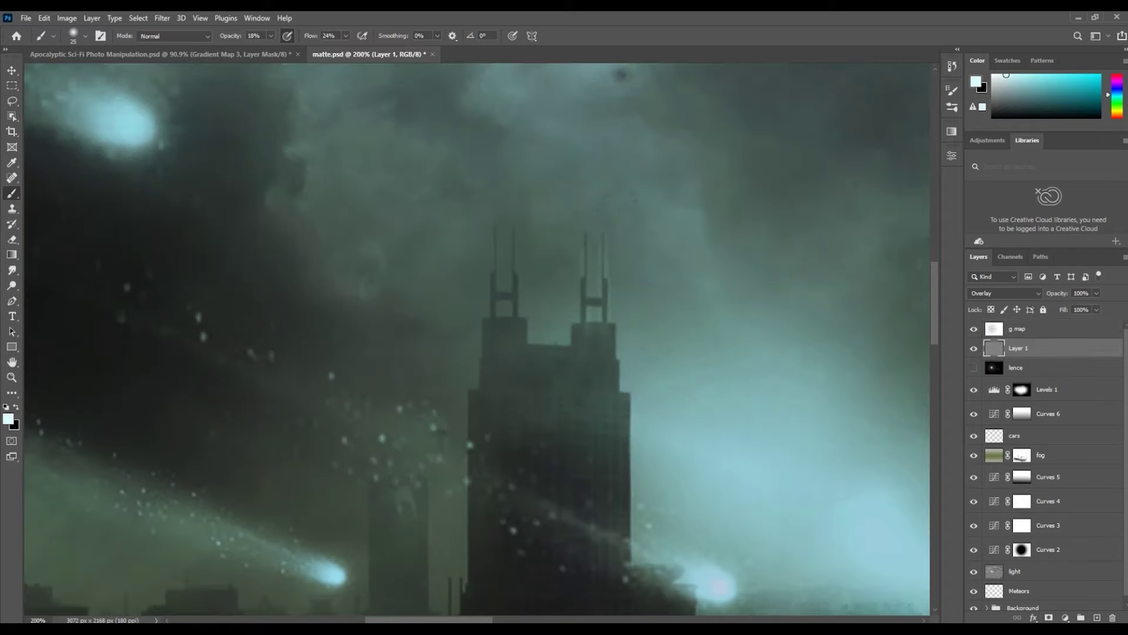
key(x)
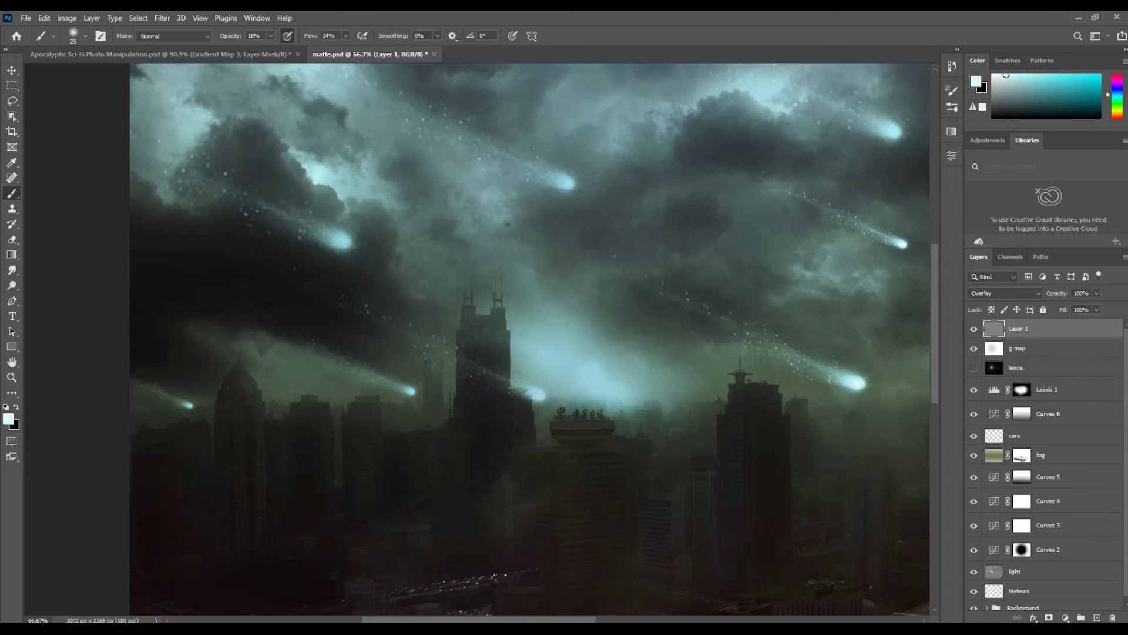
scroll(529, 338, down, 3)
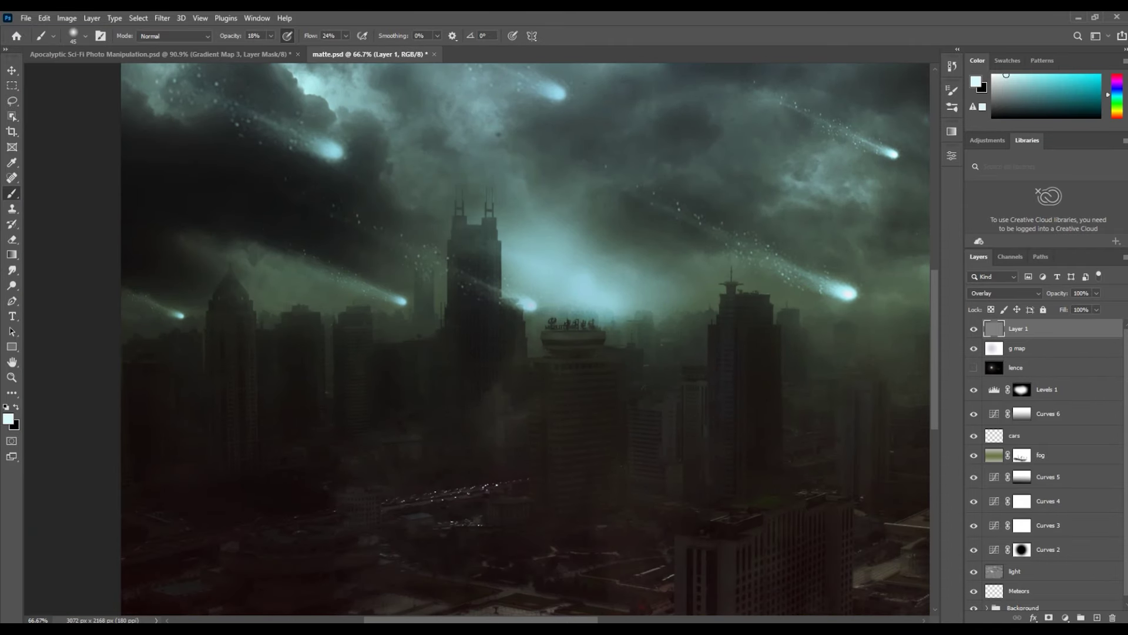
scroll(728, 355, down, 1)
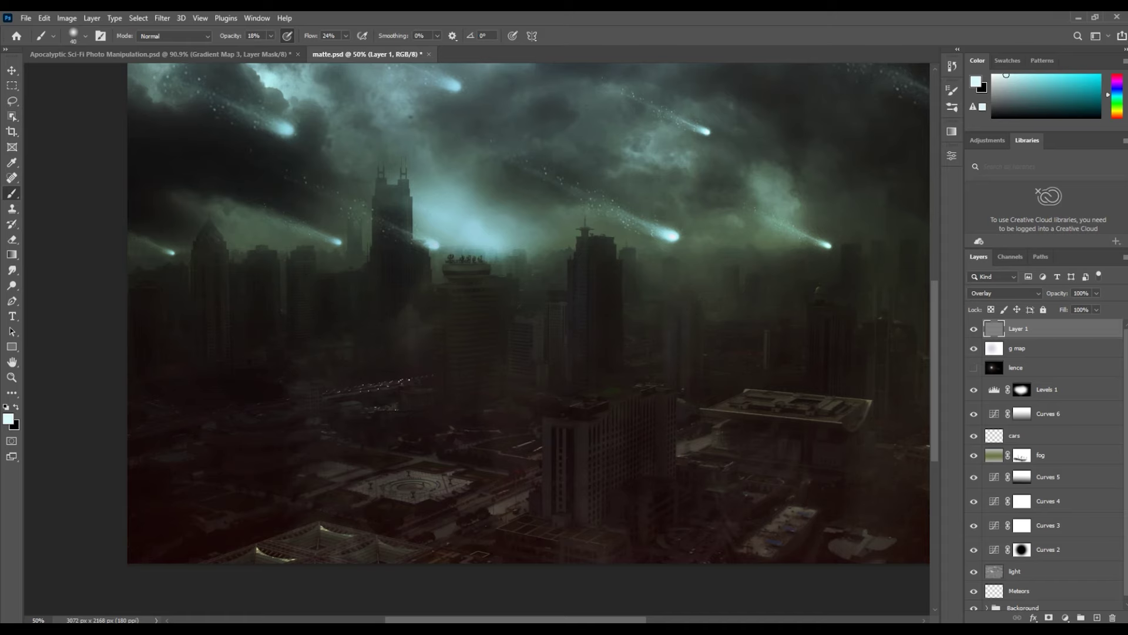
key(bracketright)
key(bracketright)
Zoom in on the left of the city and paint the first soft light strokes
drag(529, 294, 483, 243)
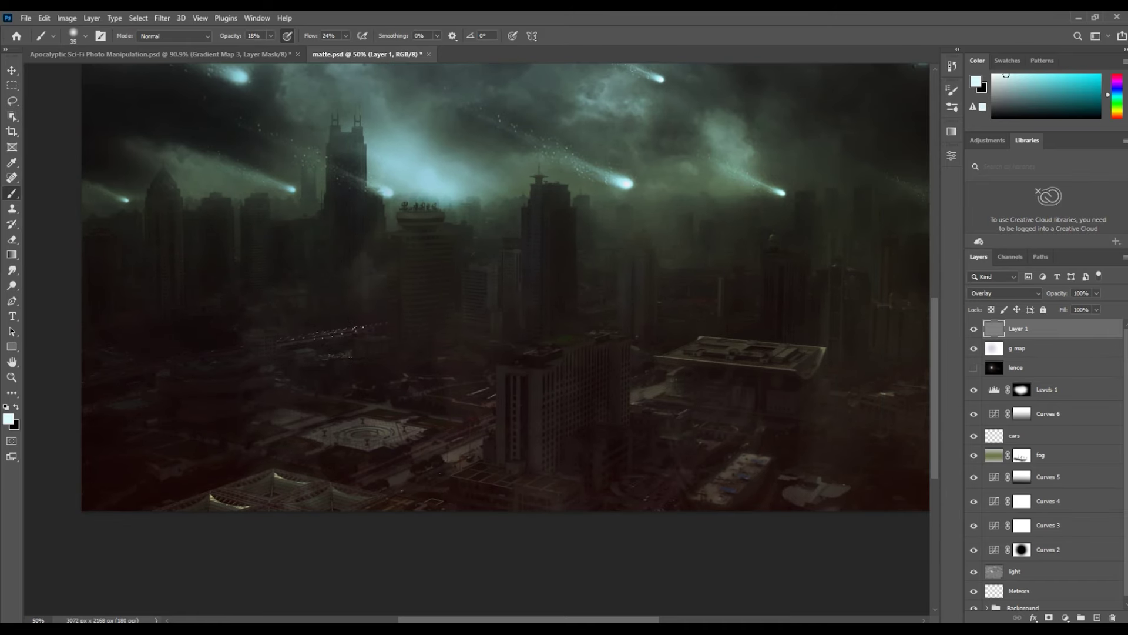
key(ctrl+minus)
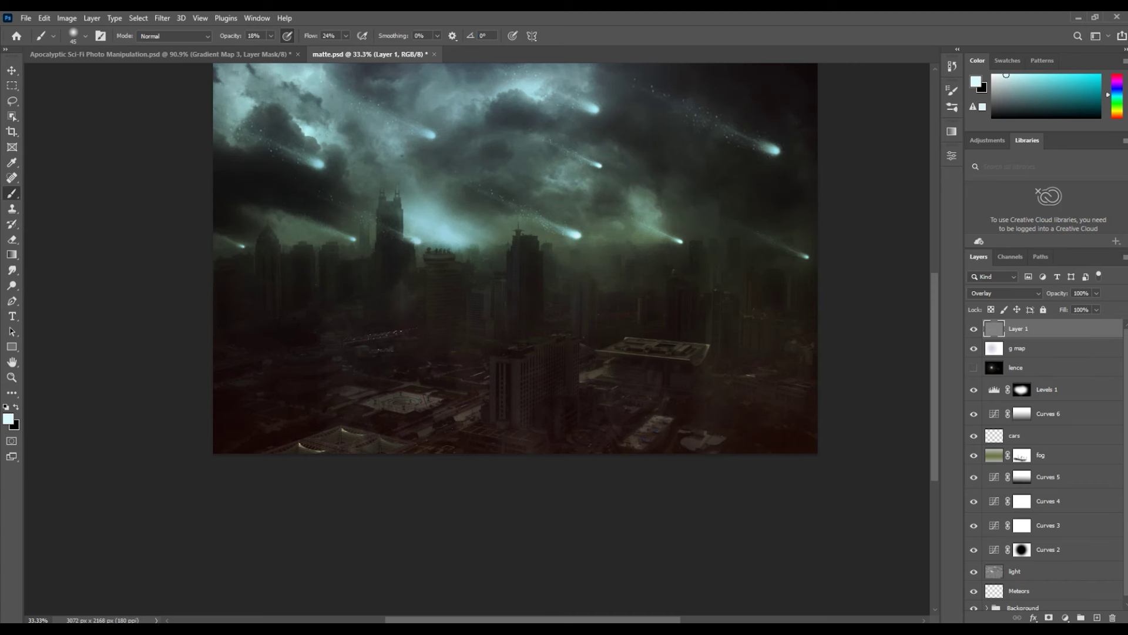
key(ctrl+plus)
key(ctrl+plus)
key(ctrl+plus)
key(bracketleft)
key(bracketleft)
key(bracketleft)
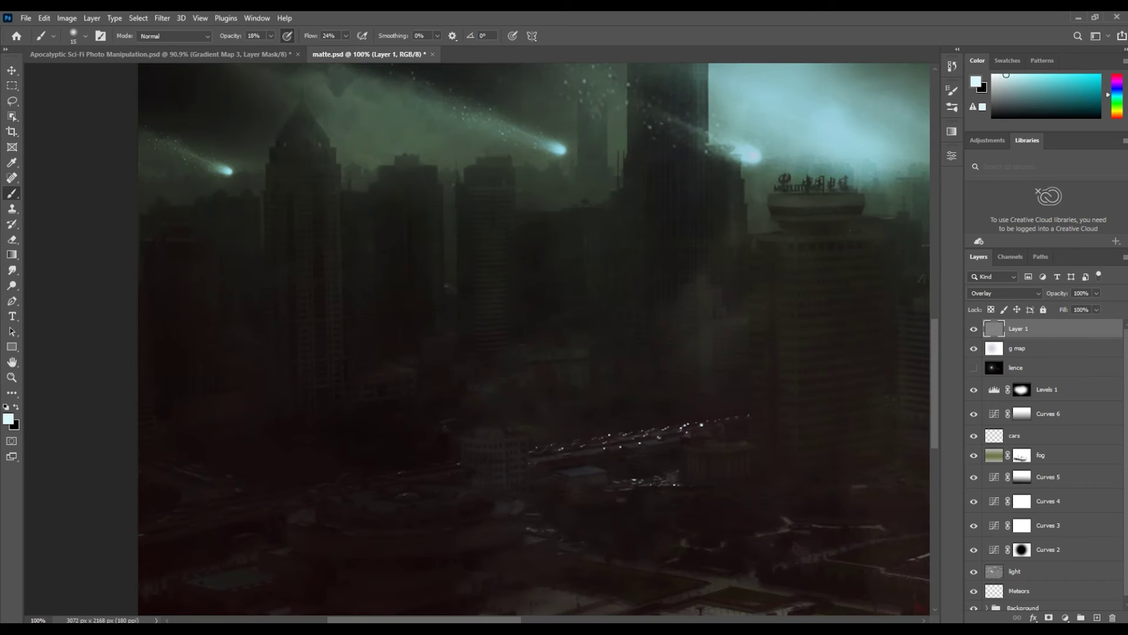
key(bracketright)
key(bracketright)
drag(529, 294, 359, 367)
drag(529, 294, 411, 283)
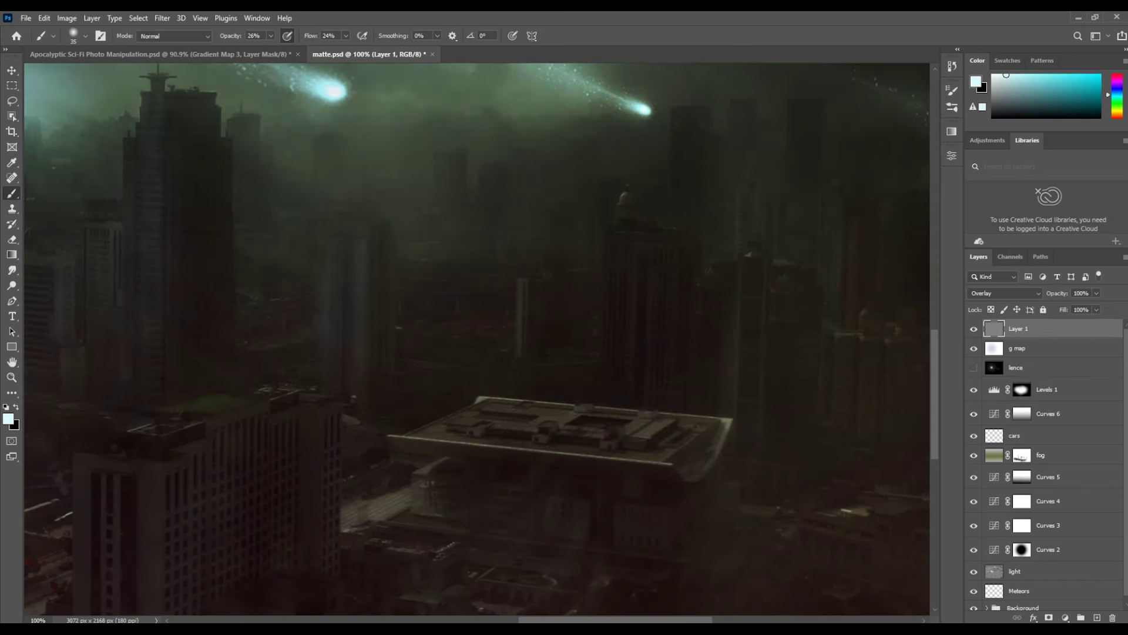
Switch Layer 1 to Lighter Color and paint vertical light streaks along building edges
click(1005, 293)
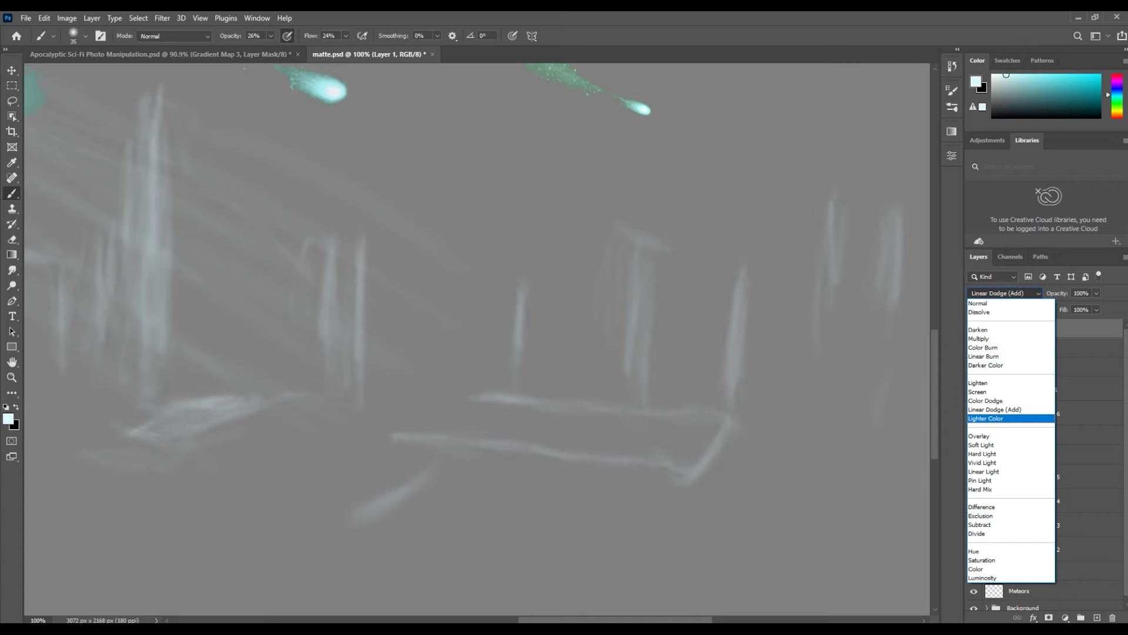
click(993, 418)
drag(587, 294, 426, 297)
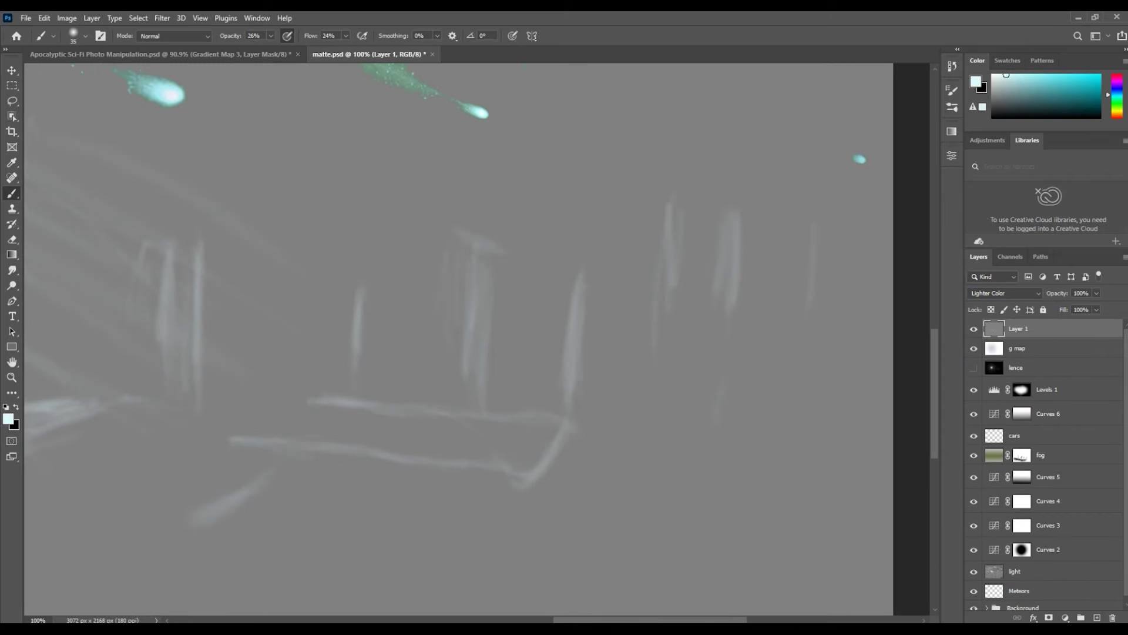
mouse_move(673, 224)
mouse_down()
mouse_move(673, 210)
mouse_move(663, 312)
mouse_up()
drag(729, 282, 729, 331)
drag(812, 261, 812, 277)
drag(573, 274, 573, 307)
drag(578, 361, 577, 393)
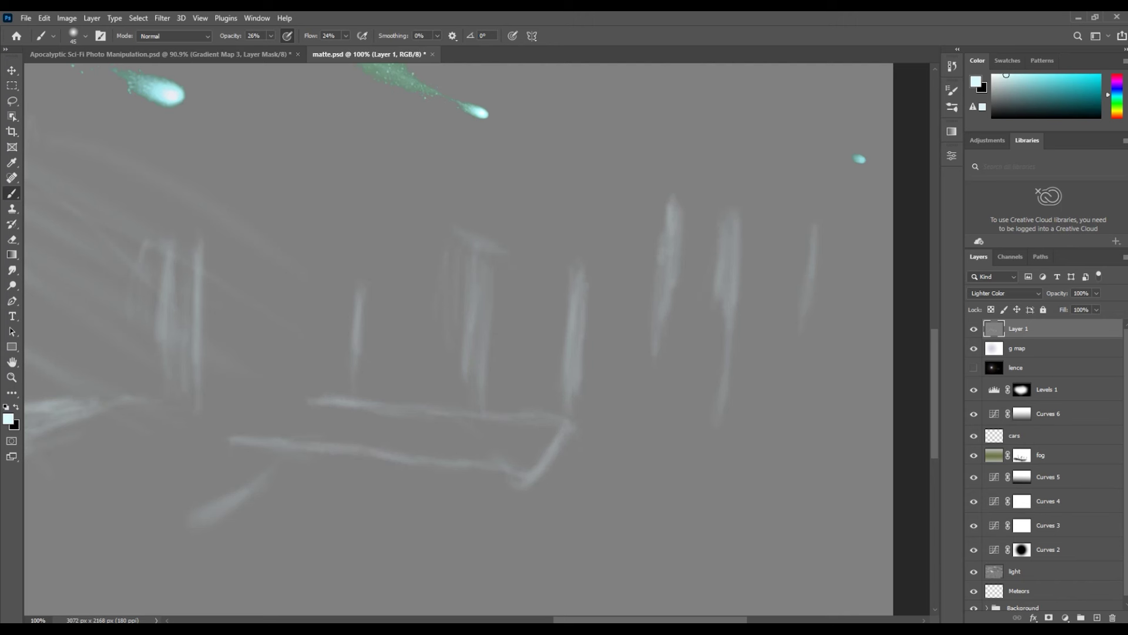
key(bracketright)
key(bracketright)
key(bracketright)
drag(458, 245, 459, 321)
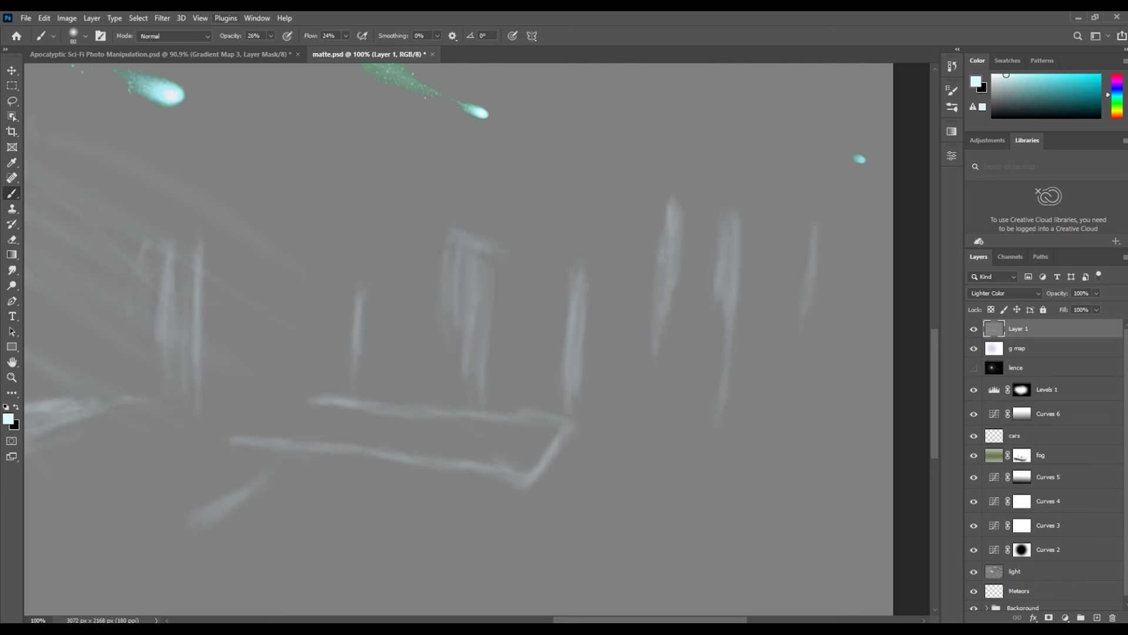
Review the painting across the image and return Layer 1 to Overlay blending
mouse_move(412, 353)
mouse_down()
mouse_move(529, 329)
mouse_move(743, 259)
mouse_up()
mouse_move(470, 293)
mouse_down()
mouse_move(361, 497)
mouse_move(458, 529)
mouse_move(673, 388)
mouse_move(722, 576)
mouse_move(767, 585)
mouse_up()
mouse_move(411, 353)
mouse_down()
mouse_move(510, 353)
mouse_move(600, 325)
mouse_move(674, 204)
mouse_up()
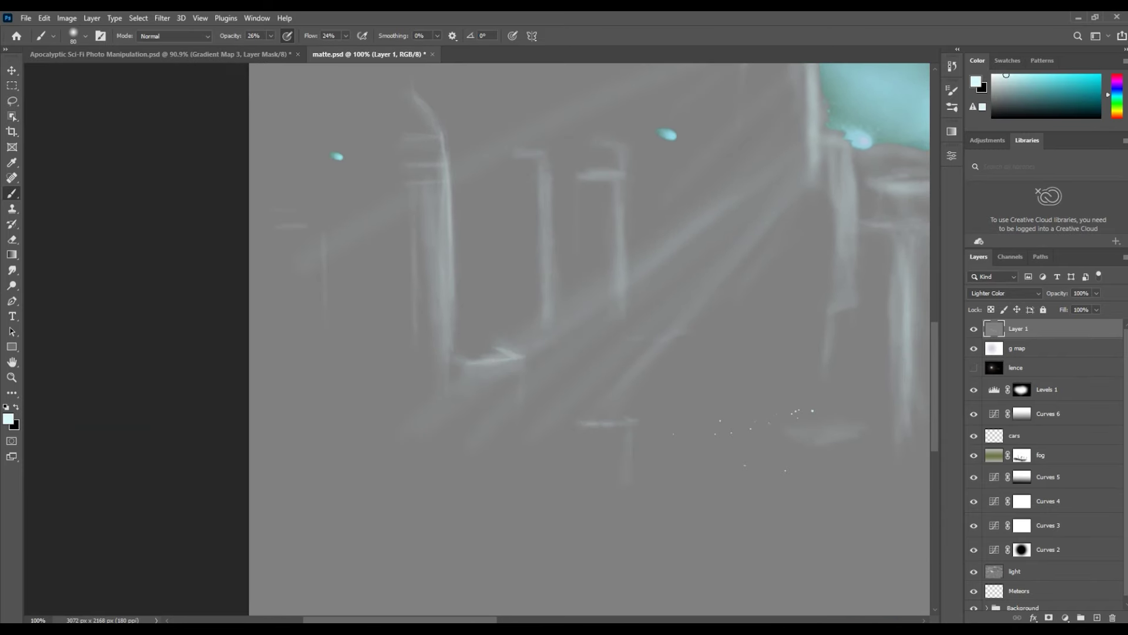
drag(528, 352, 583, 406)
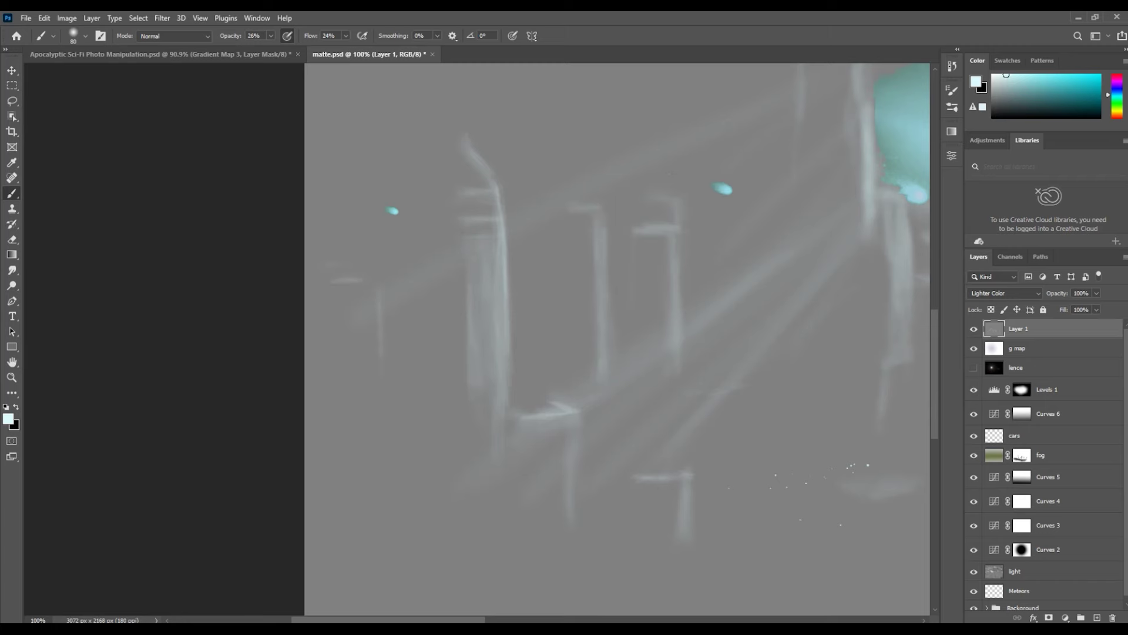
key(ctrl+minus)
key(ctrl+minus)
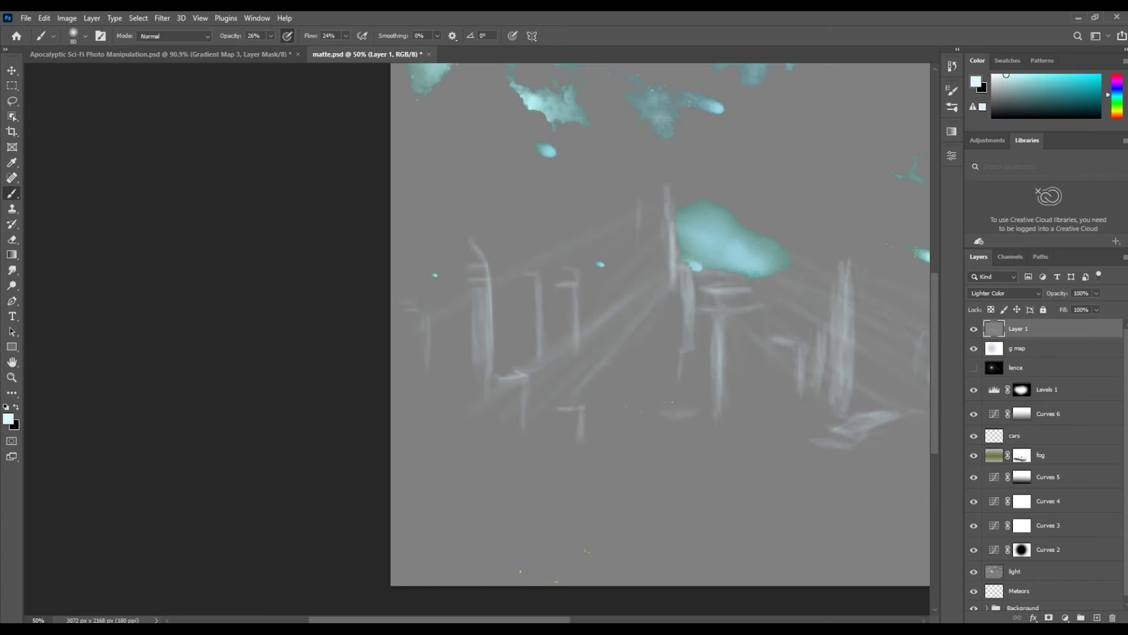
key(ctrl+minus)
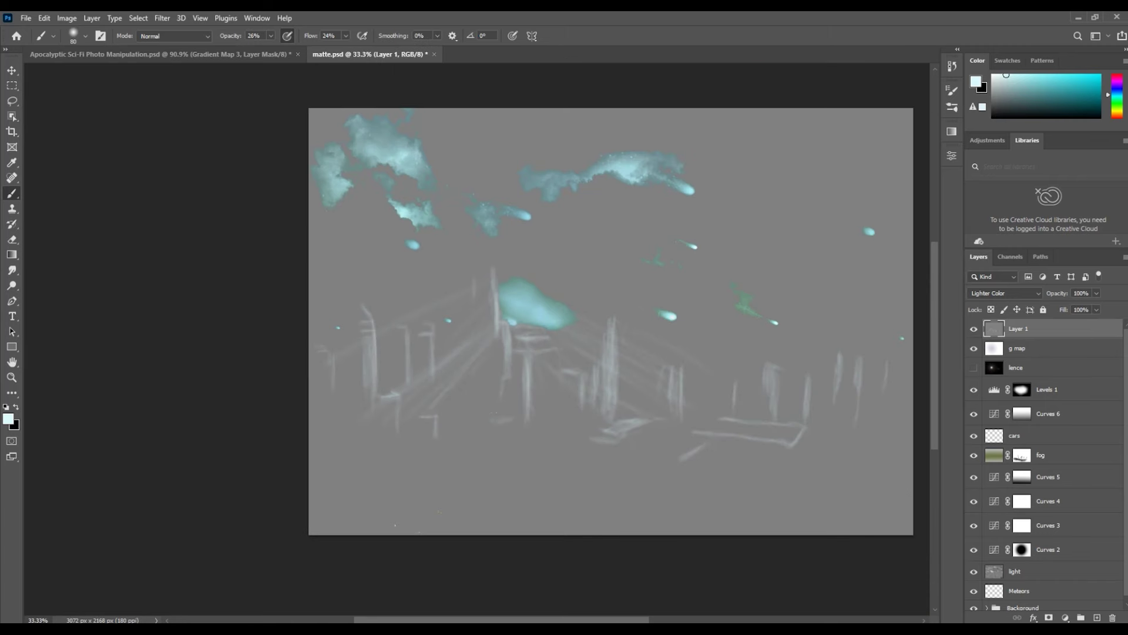
click(1005, 293)
click(999, 418)
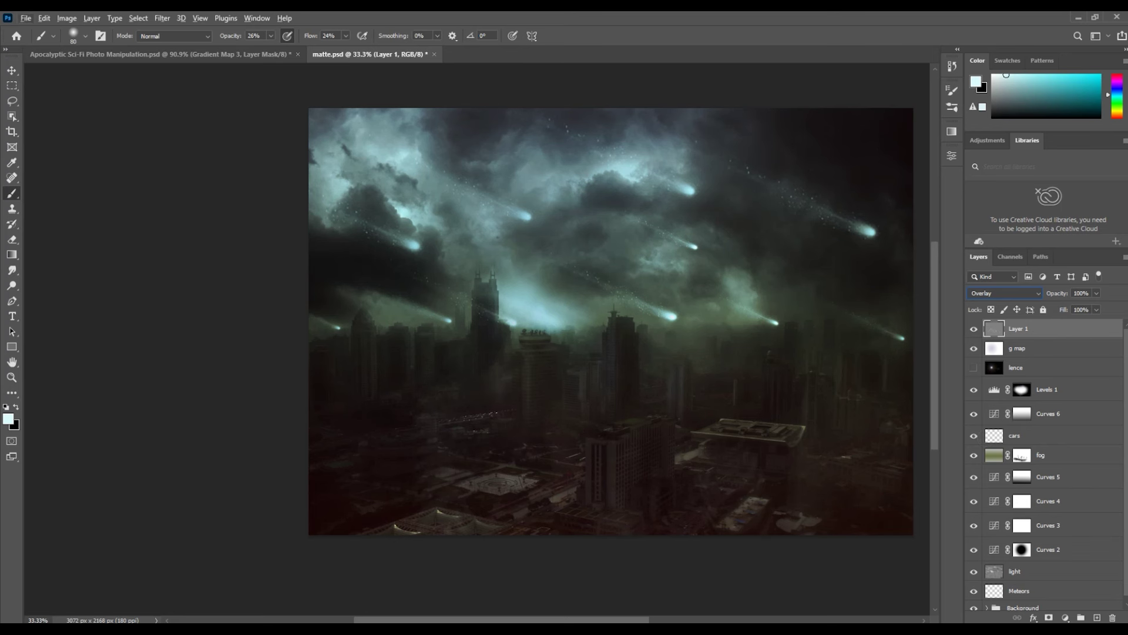
drag(588, 294, 430, 252)
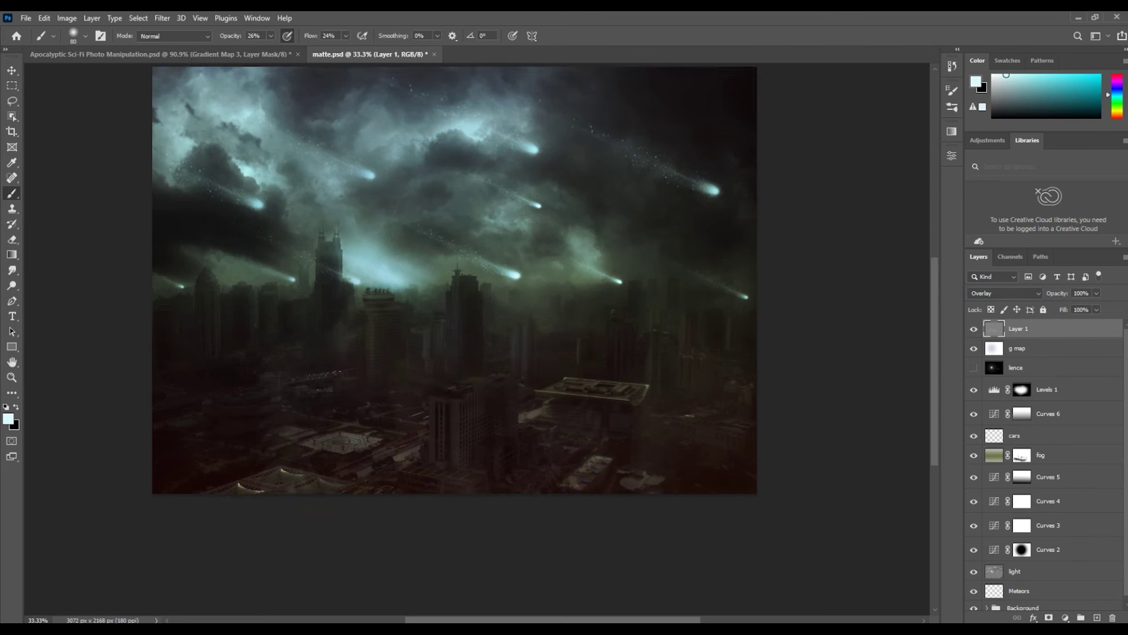
scroll(461, 309, up, 2)
drag(412, 294, 455, 376)
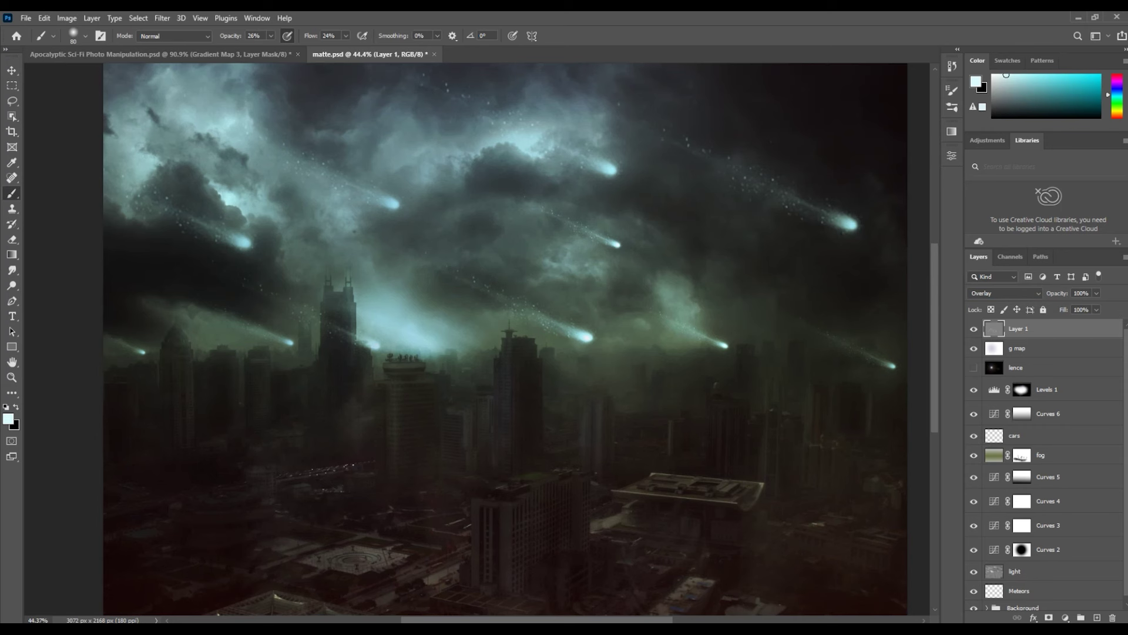
Apply a roughly 12.5 px Gaussian Blur to the painted light layer, then restore Overlay
click(1005, 293)
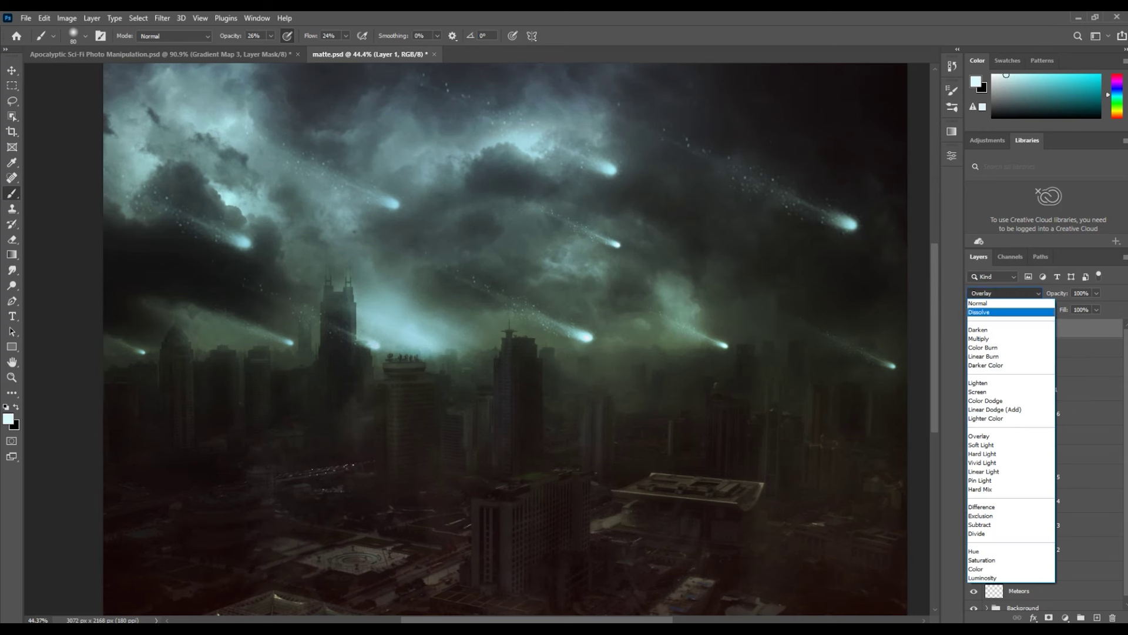
click(999, 415)
click(162, 19)
mouse_move(170, 168)
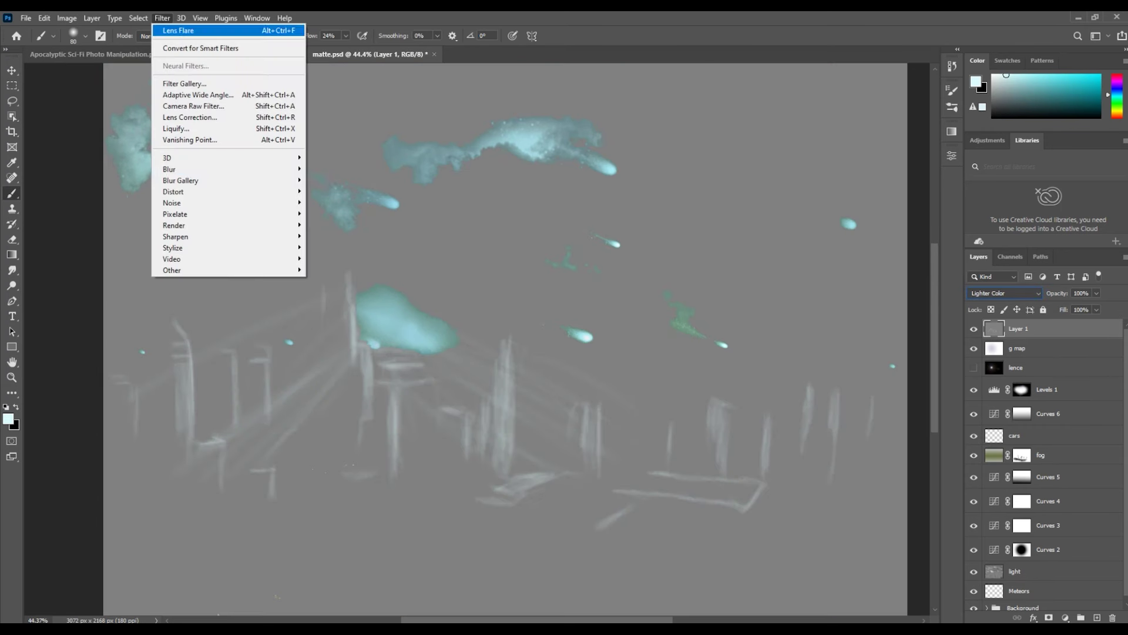
click(338, 214)
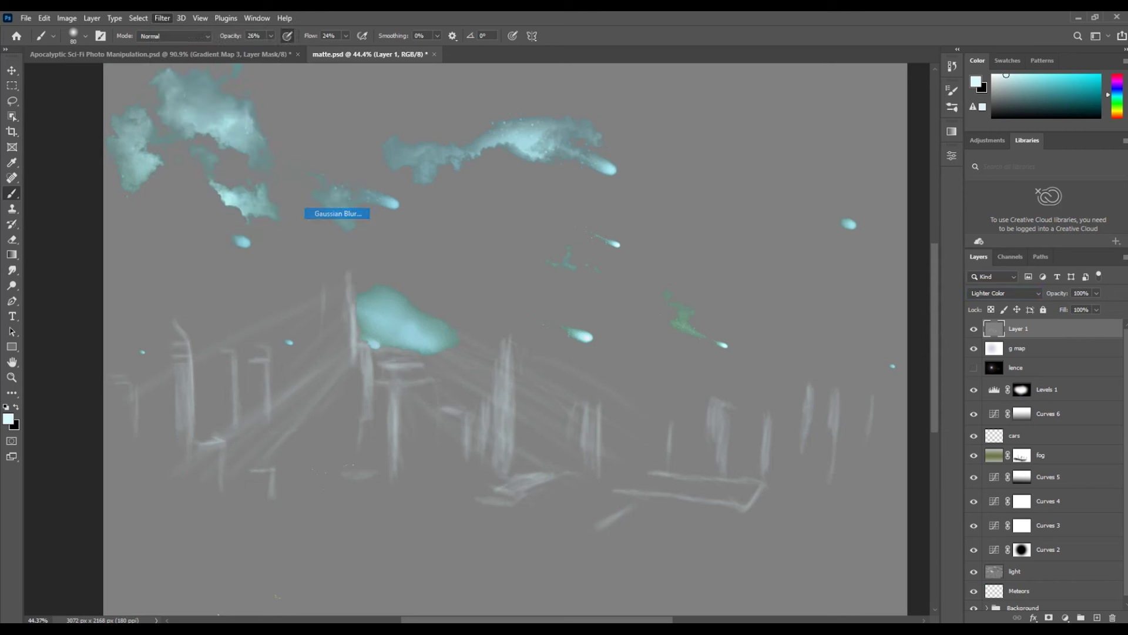
drag(504, 321, 523, 321)
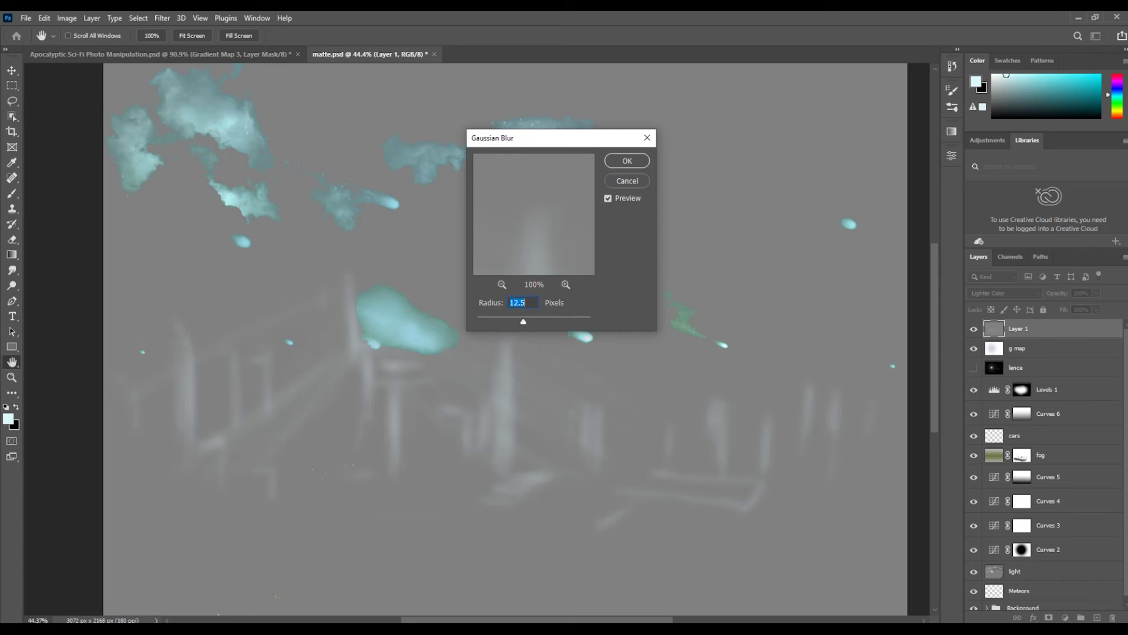
click(627, 160)
click(1005, 293)
click(999, 431)
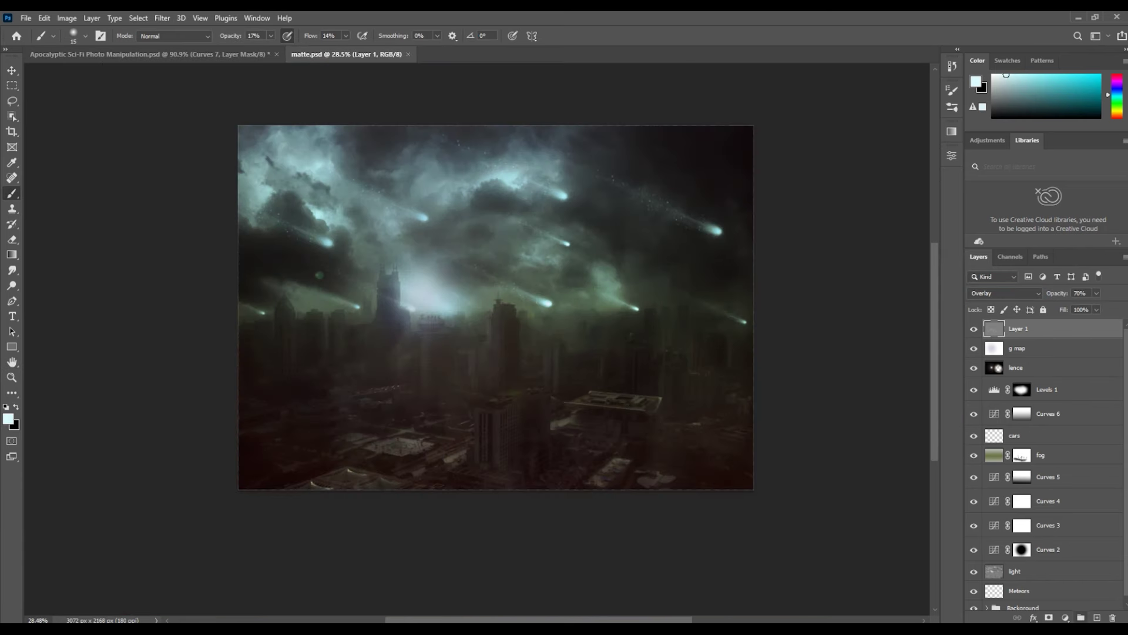
Add a Curves adjustment layer with a slight contrast S-curve
click(1066, 617)
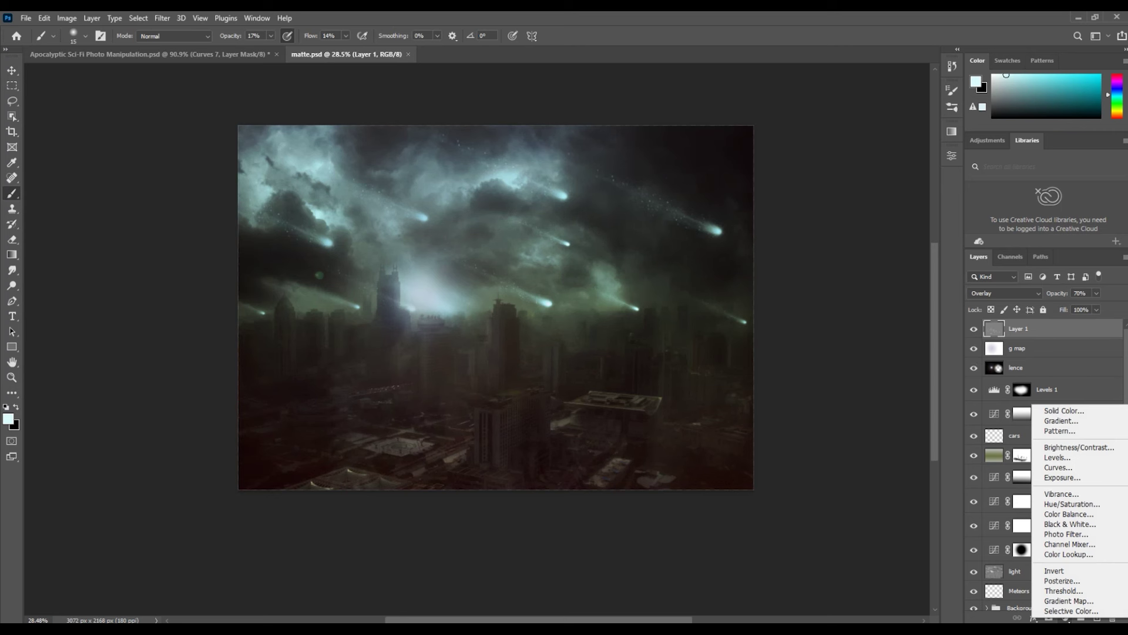
click(1057, 467)
drag(889, 250, 888, 241)
drag(837, 302, 836, 306)
drag(888, 240, 889, 245)
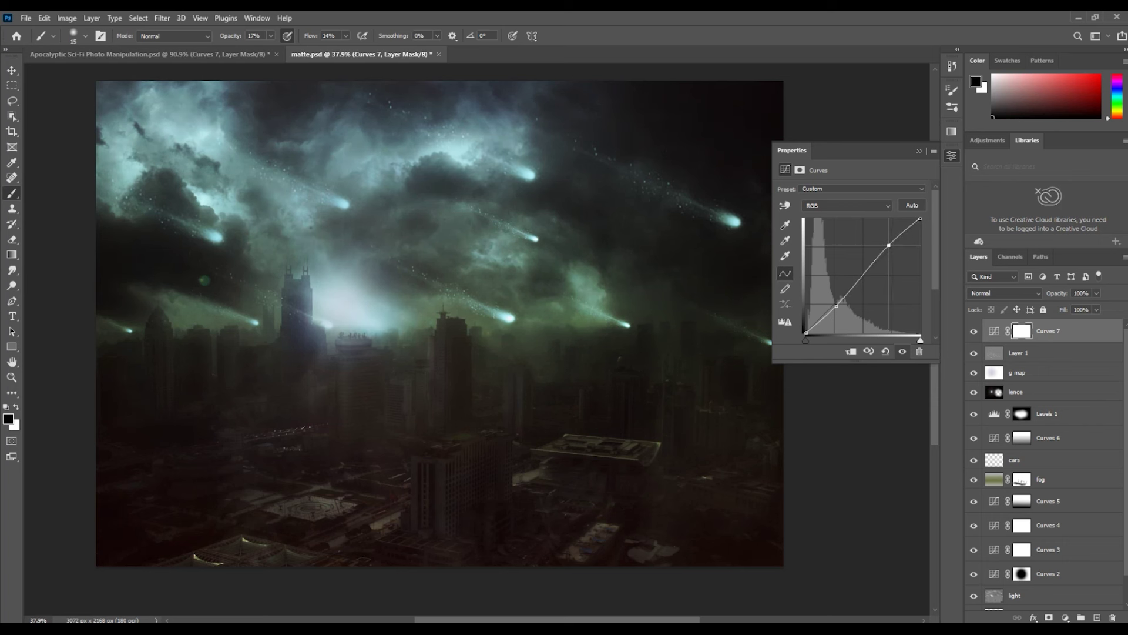
Set the fog layer's opacity to 50% and select the top Curves 7 layer
text(5)
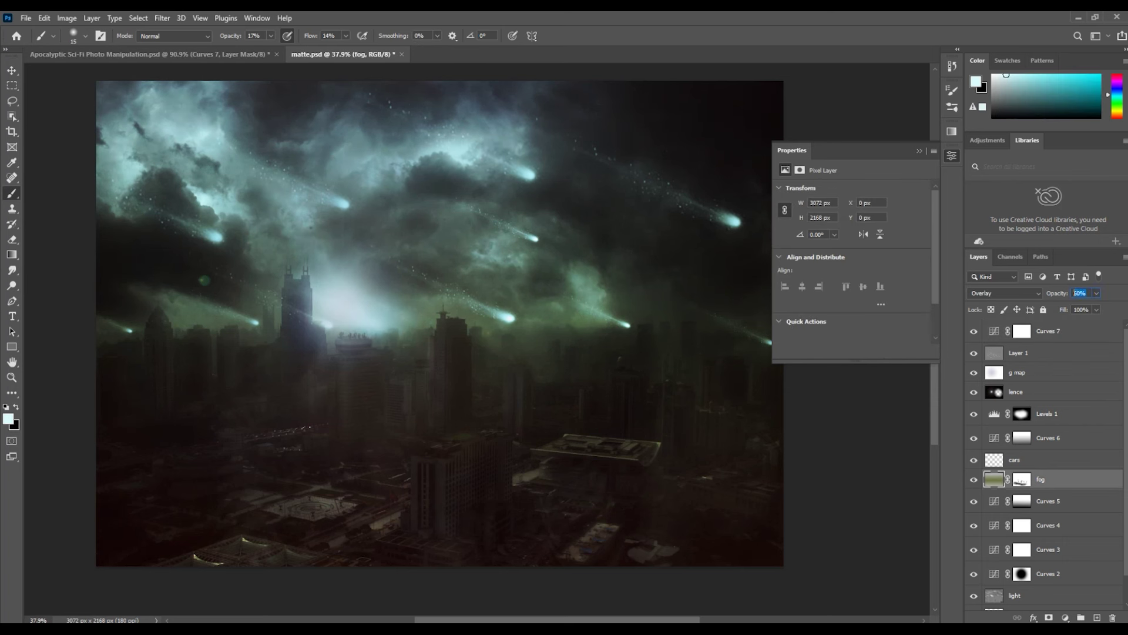
text(5)
key(Return)
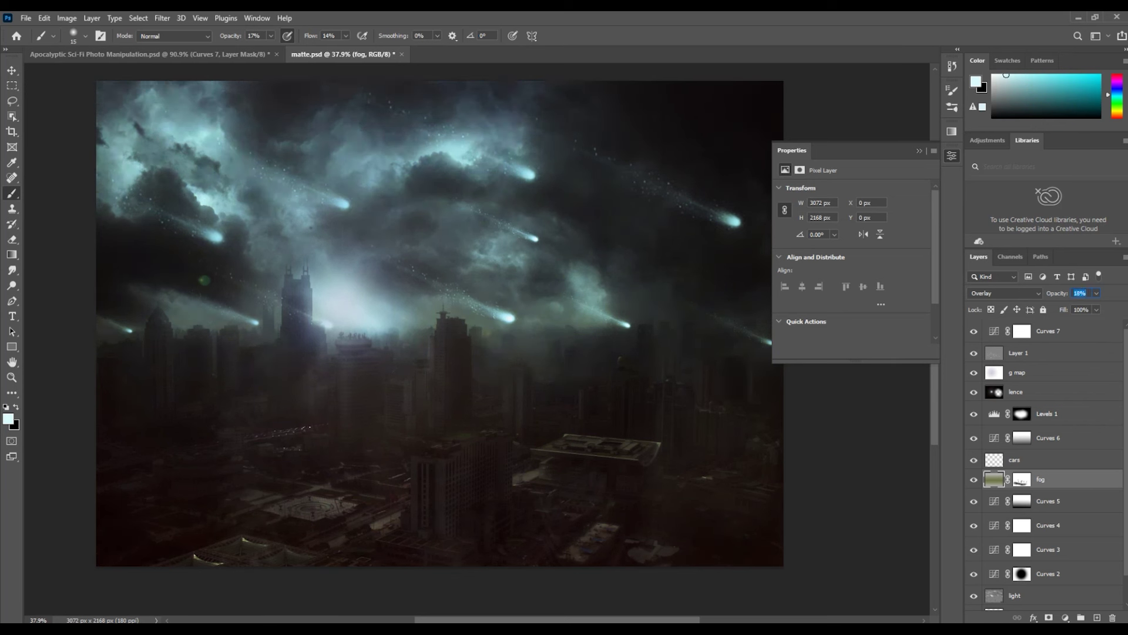
text(50)
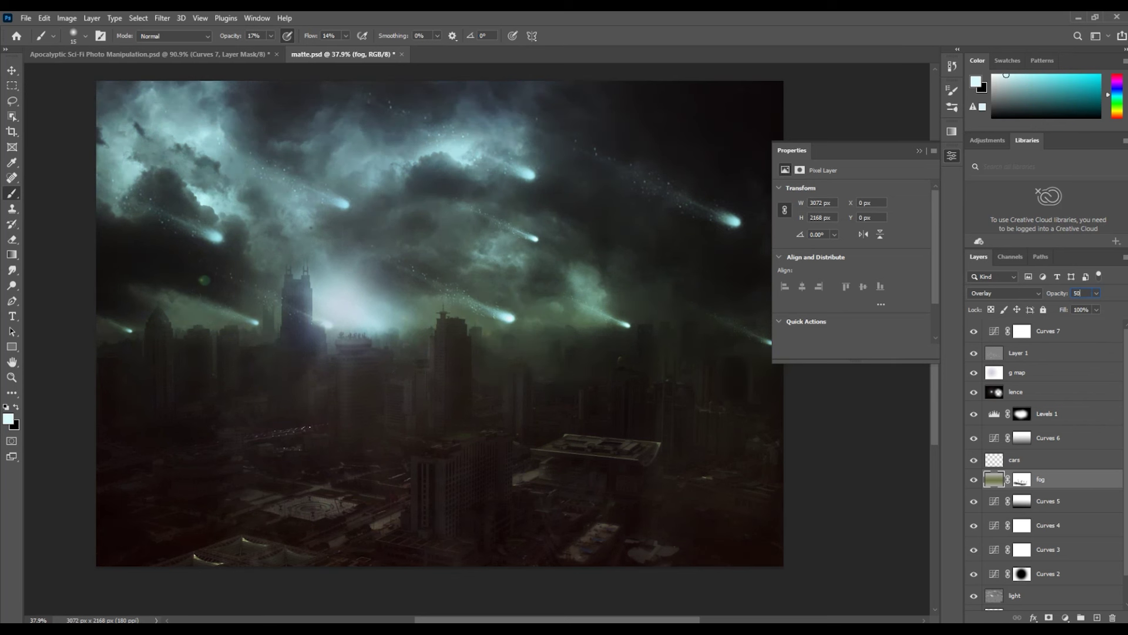
text(v)
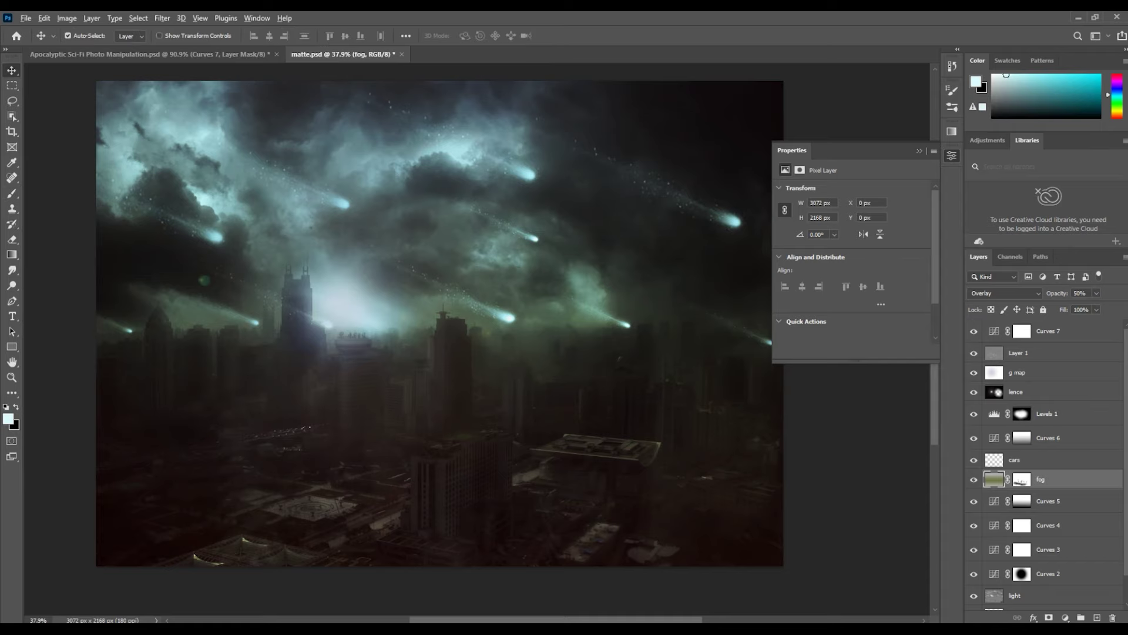
scroll(433, 216, down, 1)
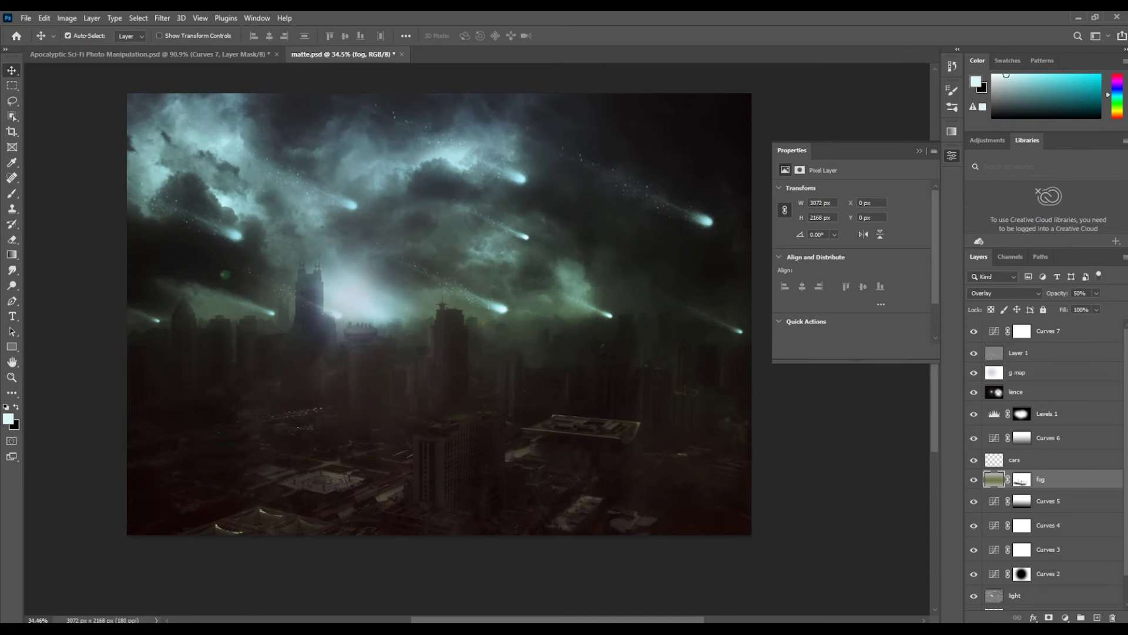
key(alt+period)
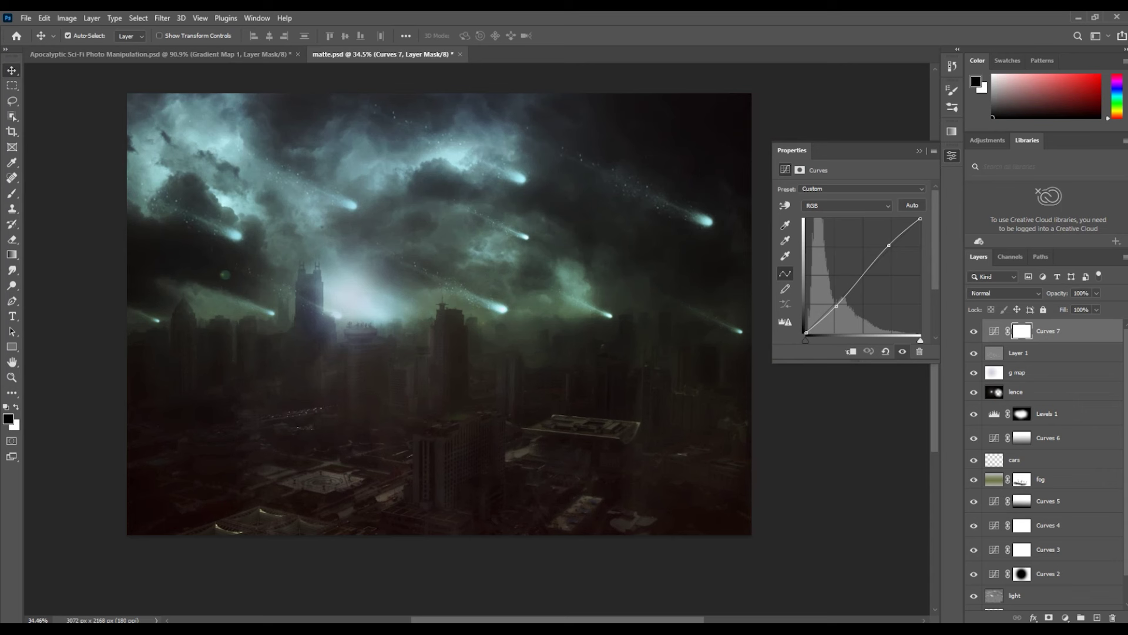
Add a Gradient Fill layer and set its left colour stop to #080912
click(1066, 617)
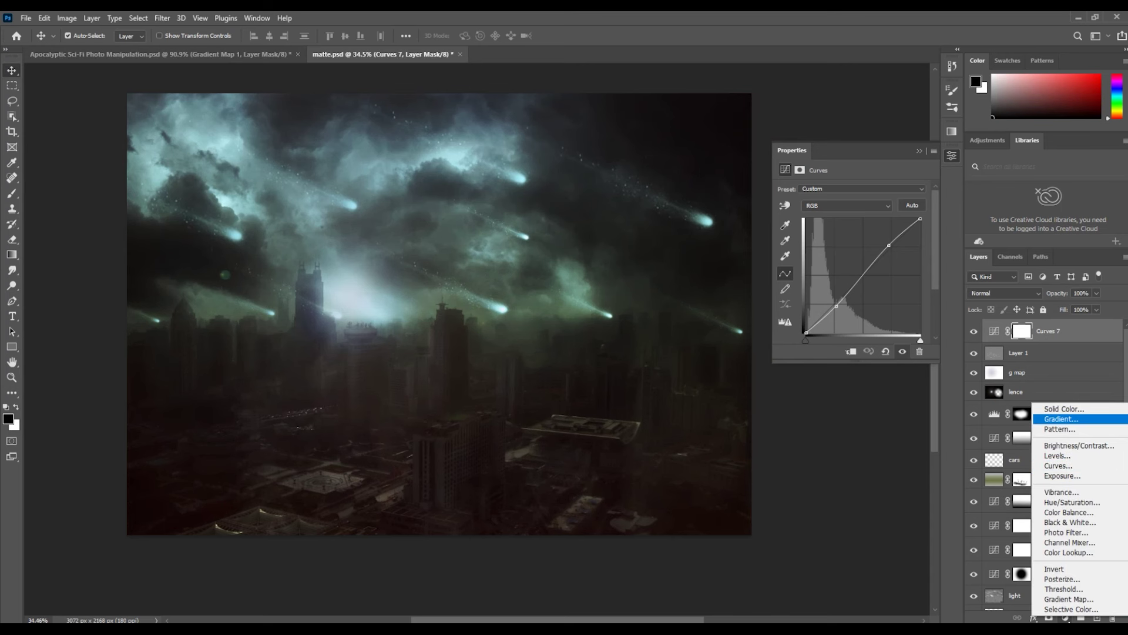
click(1061, 418)
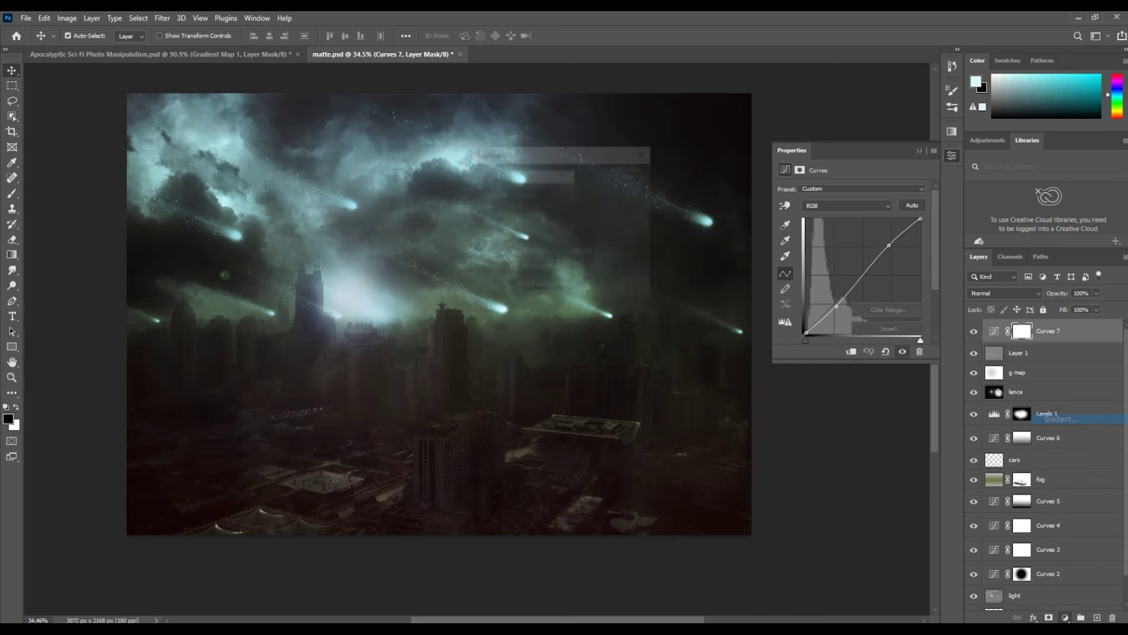
click(542, 175)
click(492, 318)
double_click(493, 317)
text(080912)
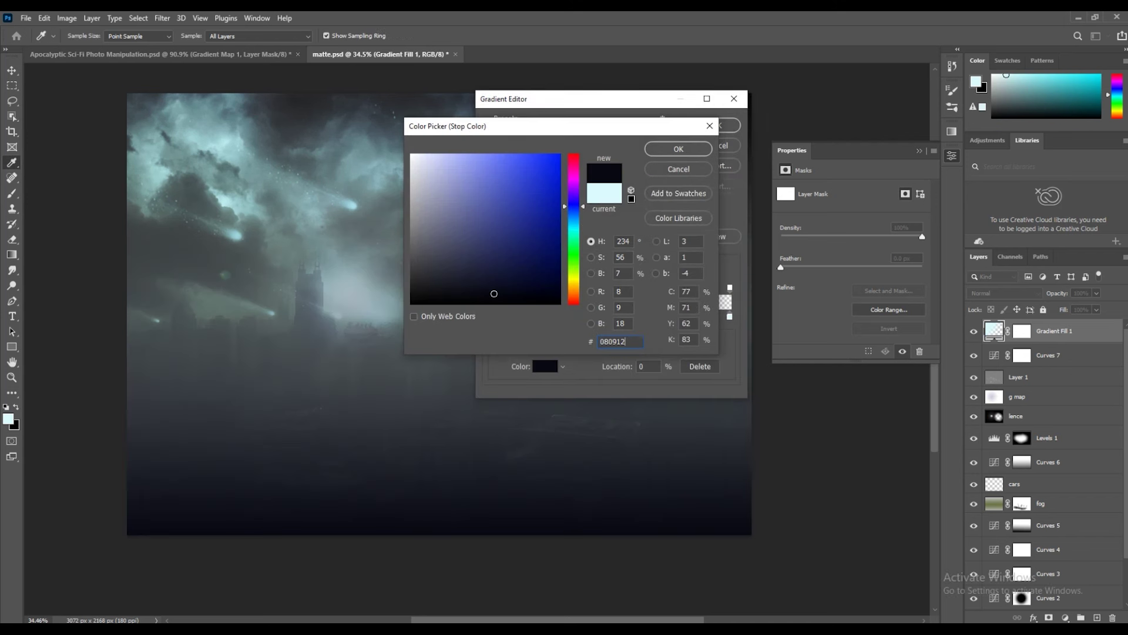
key(Return)
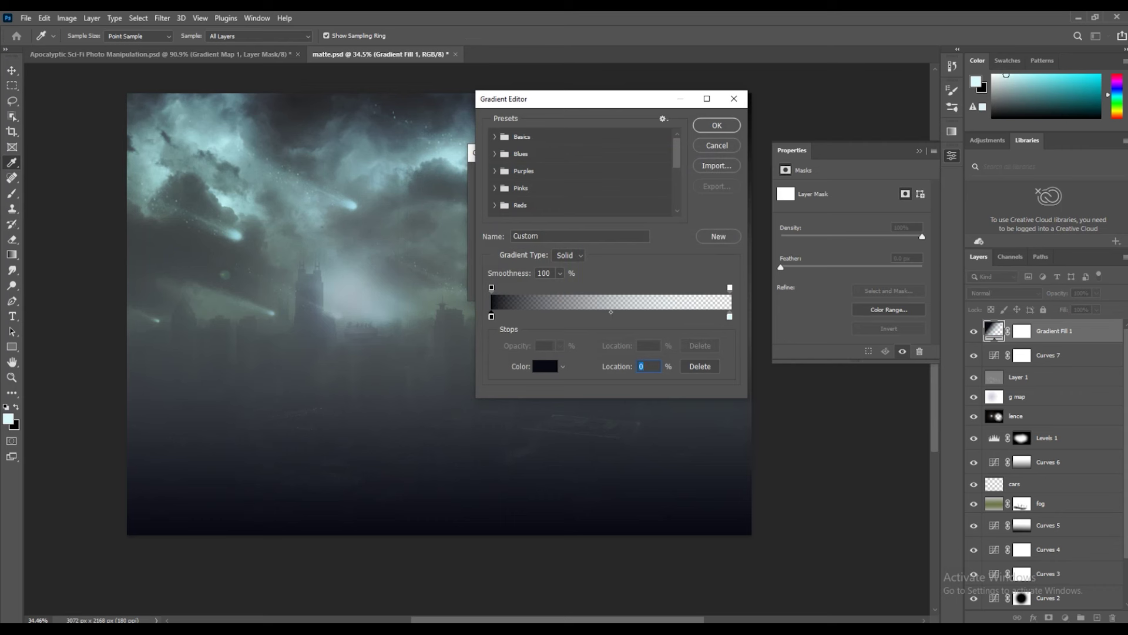
Place a middle stop at 39% and colour it teal #3e555a
text(35)
key(Up)
key(Up)
key(Up)
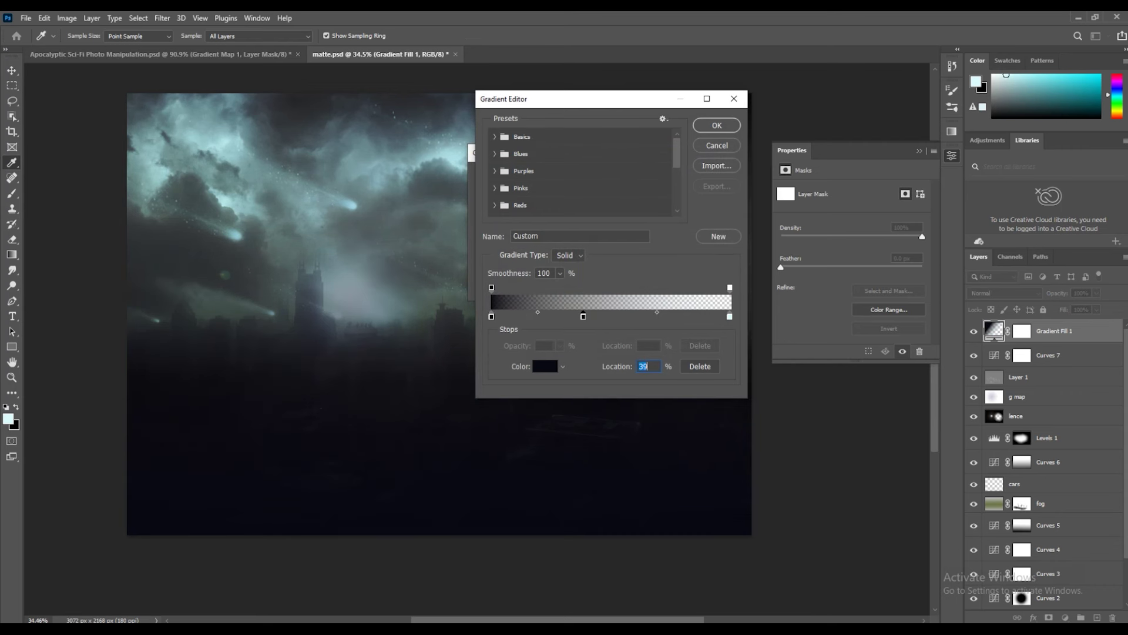
click(544, 366)
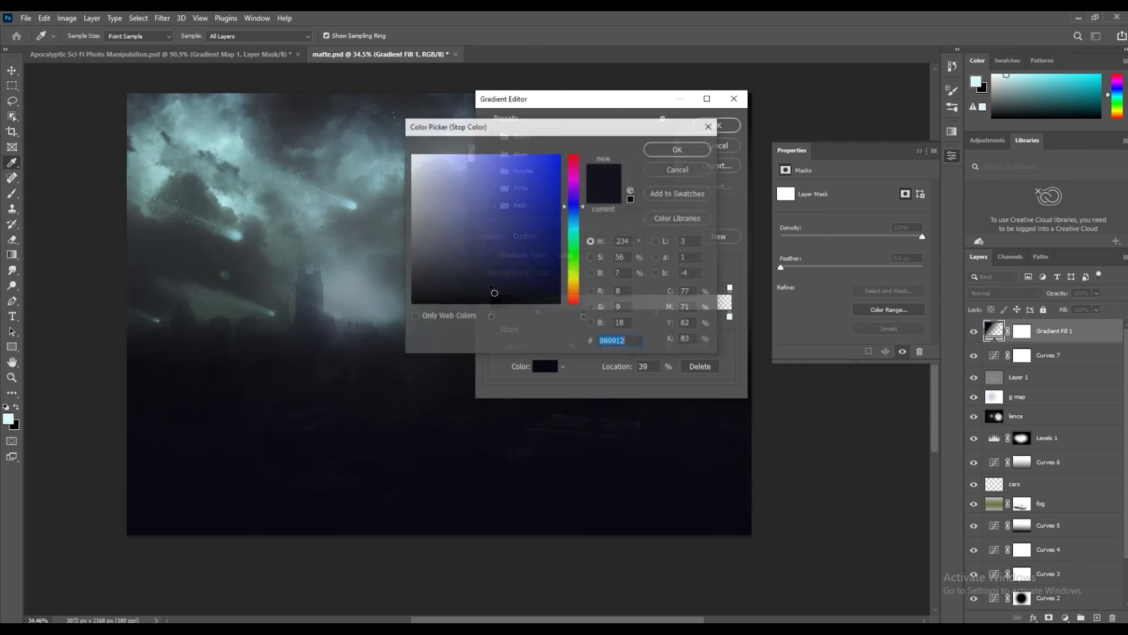
text(3e555a)
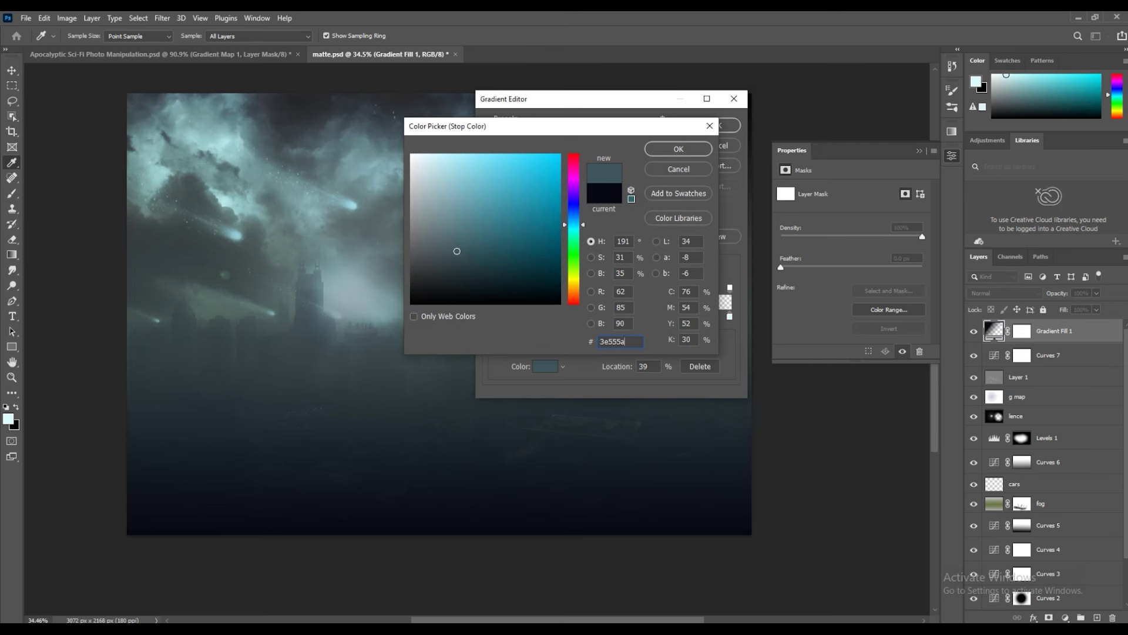
key(Return)
Set the right colour stop to white and delete the right transparency stop
click(730, 316)
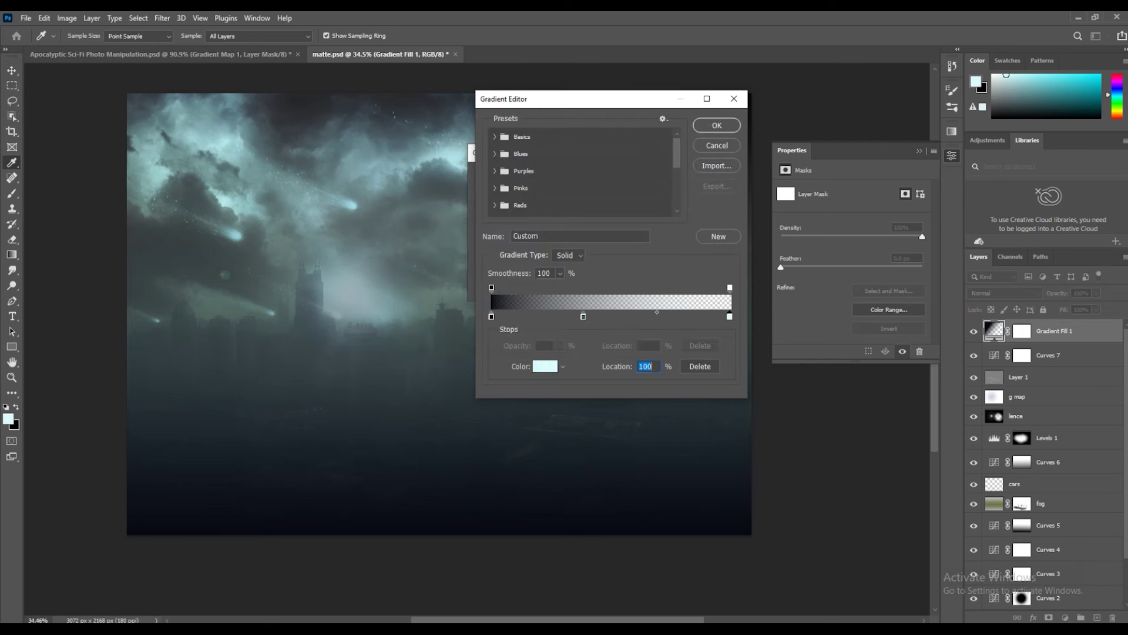
click(545, 366)
text(ffffff)
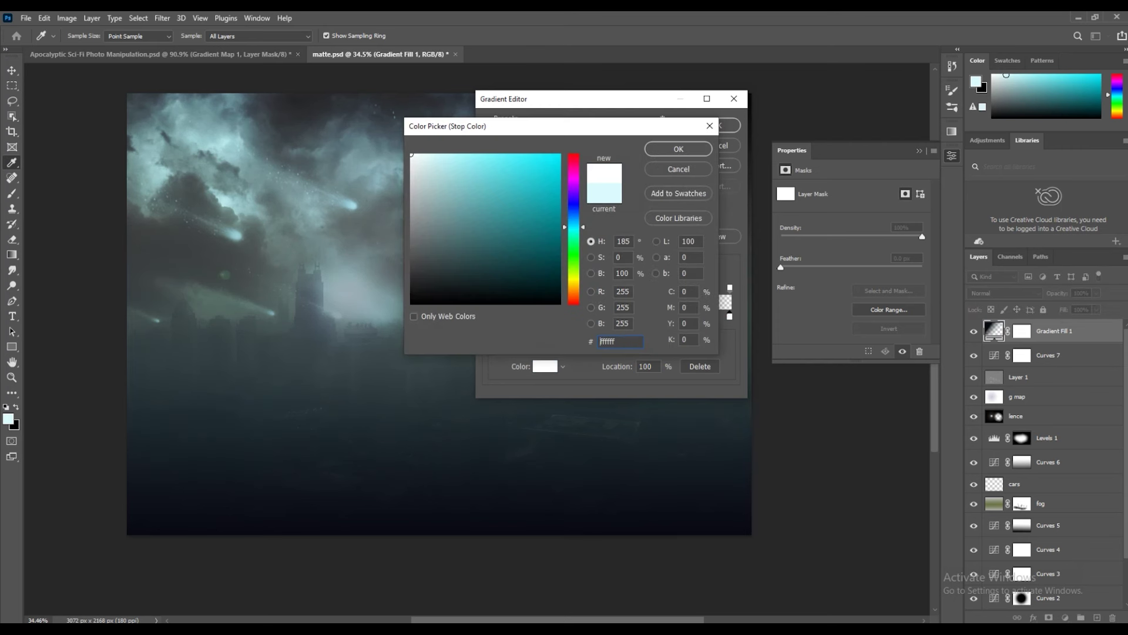
key(Return)
click(730, 287)
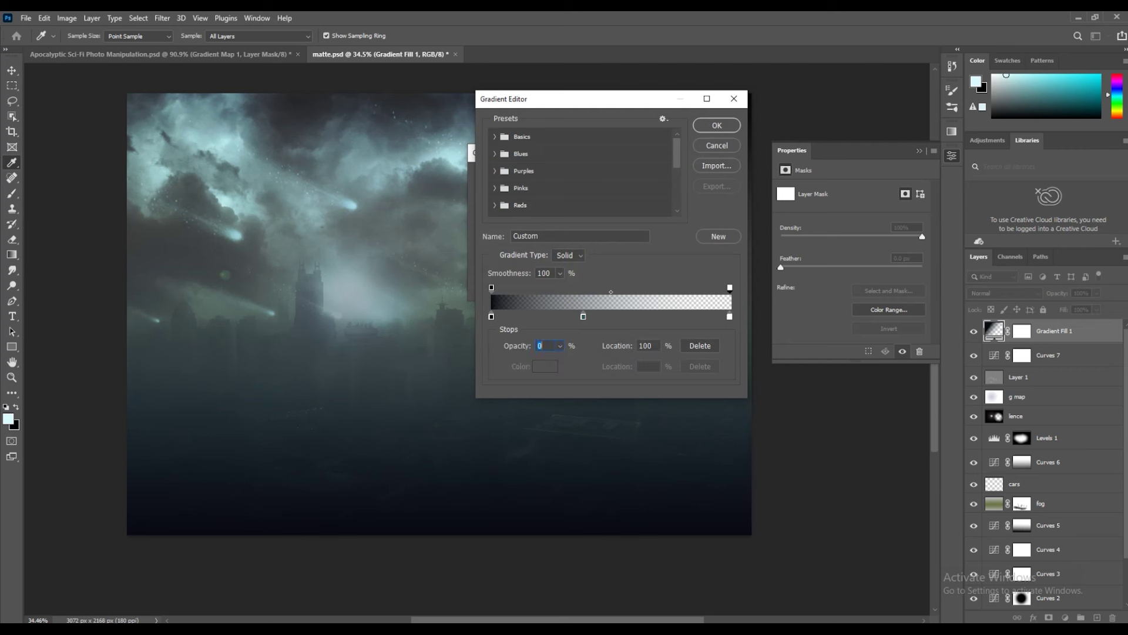
click(700, 345)
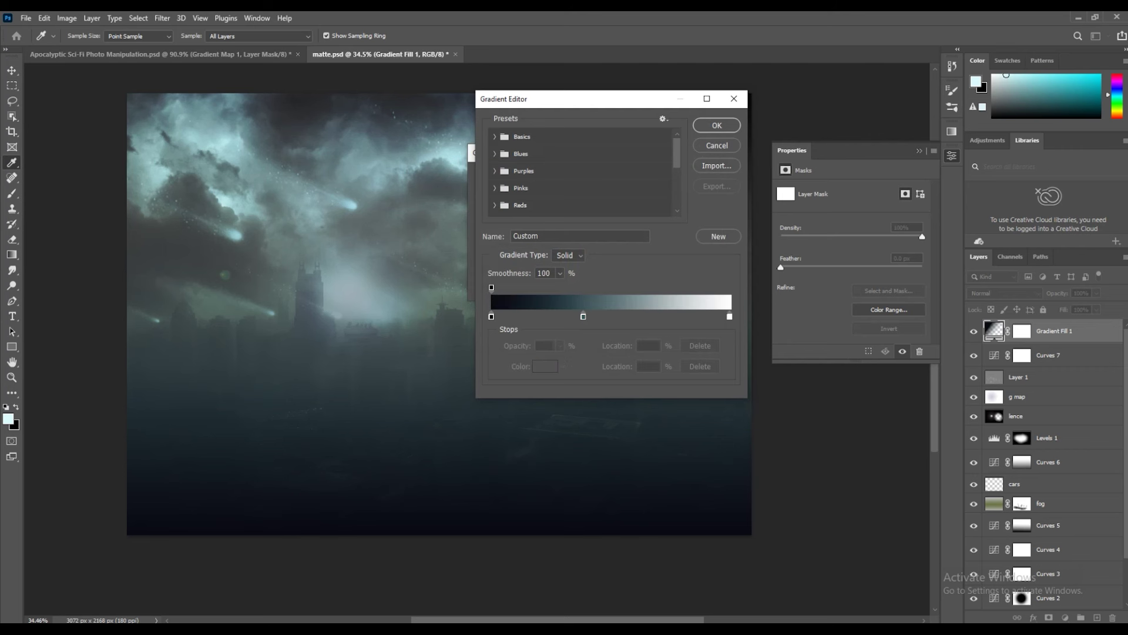
Rework the opacity stops so the gradient is fully opaque, then accept it
click(665, 287)
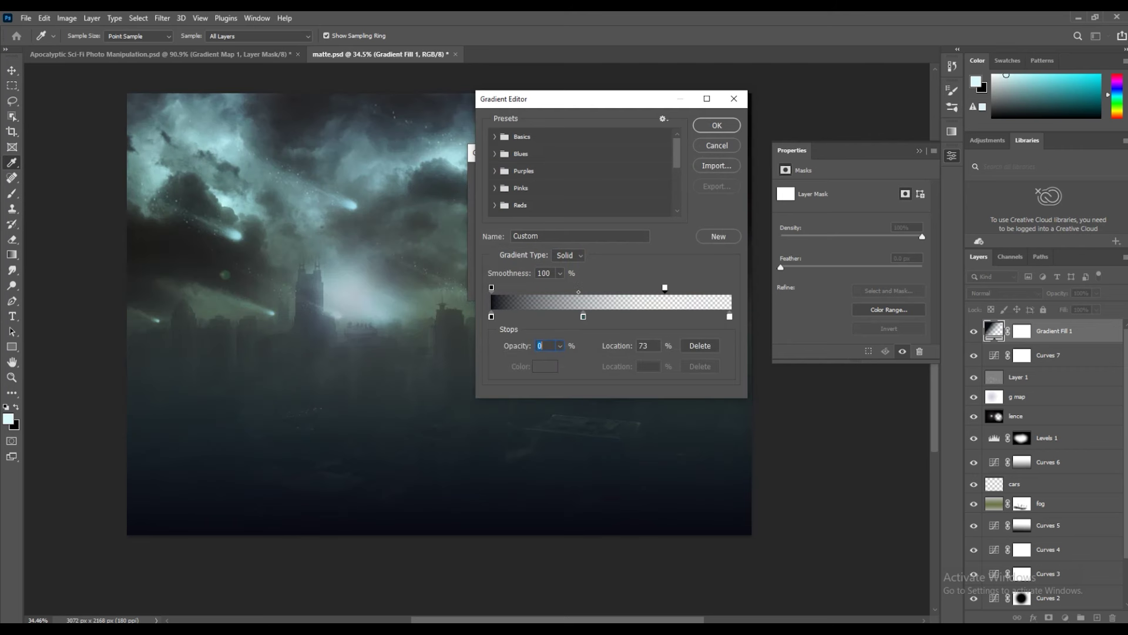
drag(664, 287, 665, 258)
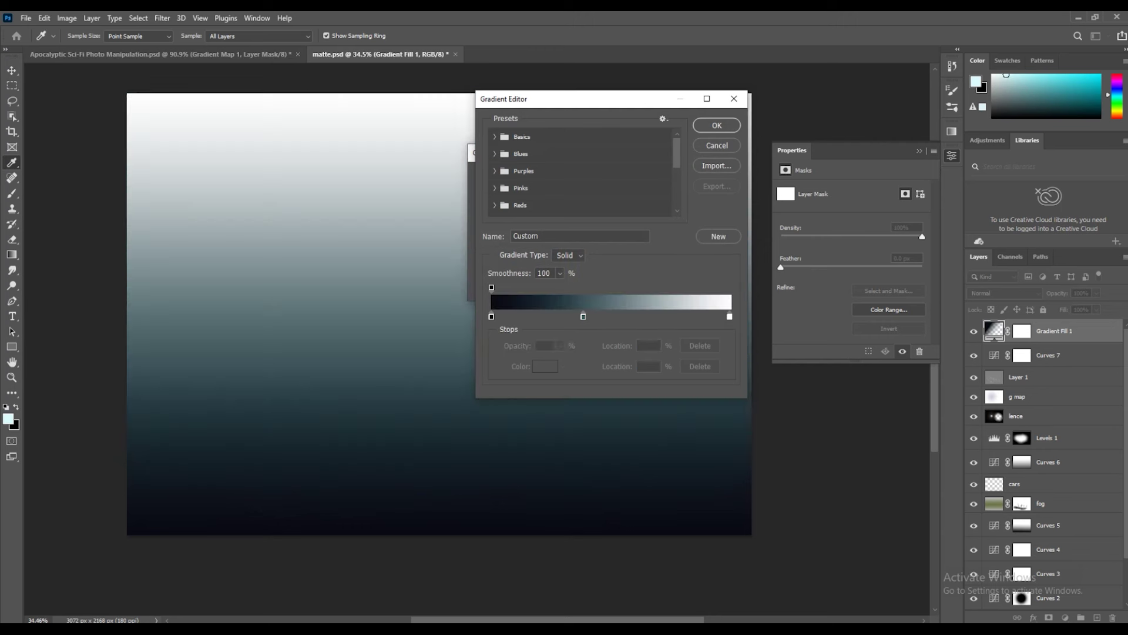
drag(532, 288, 730, 288)
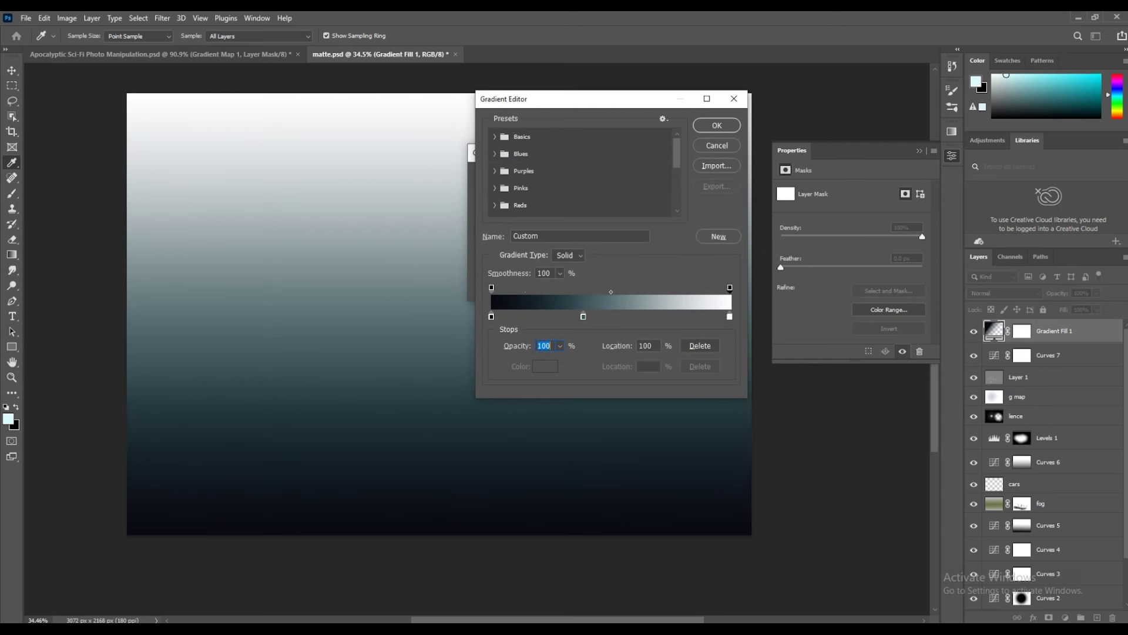
click(717, 125)
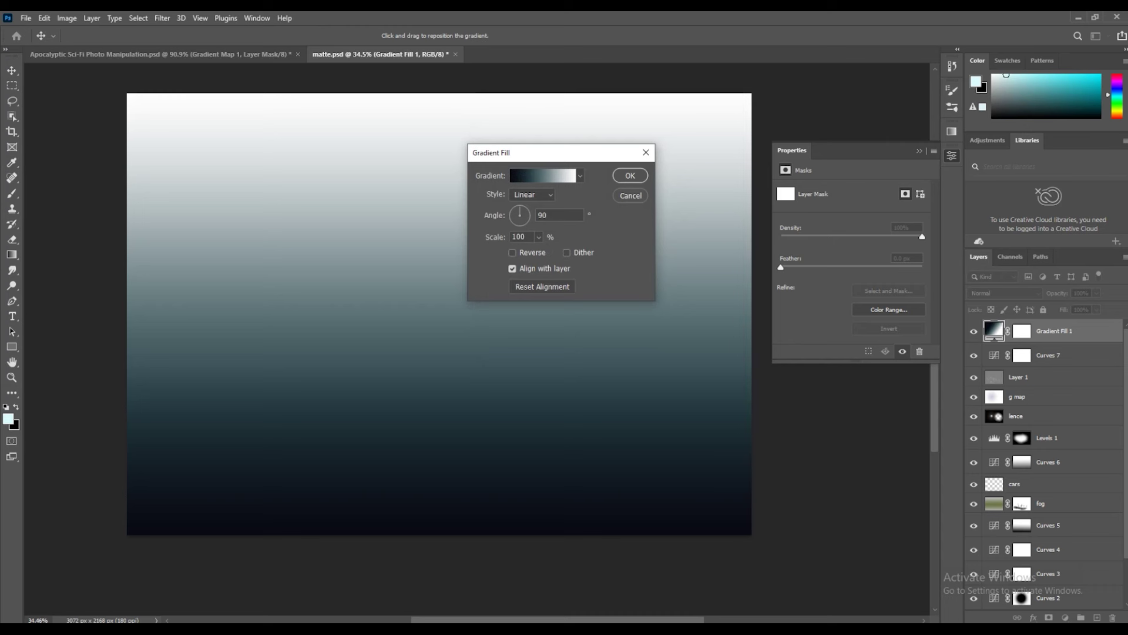
Recolour the right end stop to pale green #e0e3d1 and apply the gradient fill
click(543, 176)
double_click(729, 317)
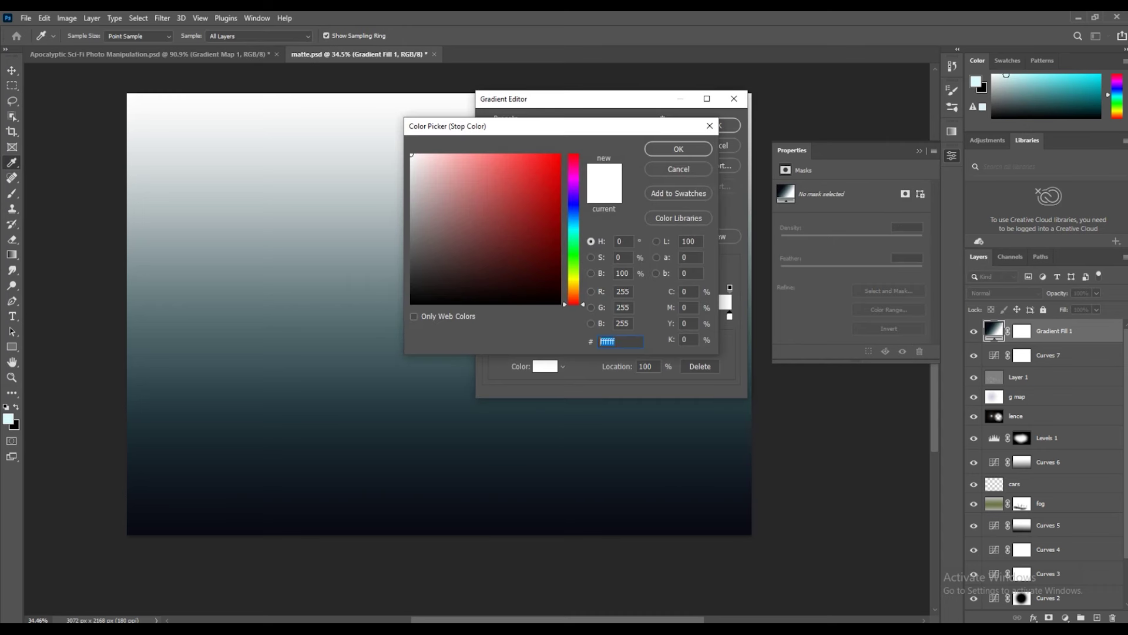
text(e0e3d1)
key(Return)
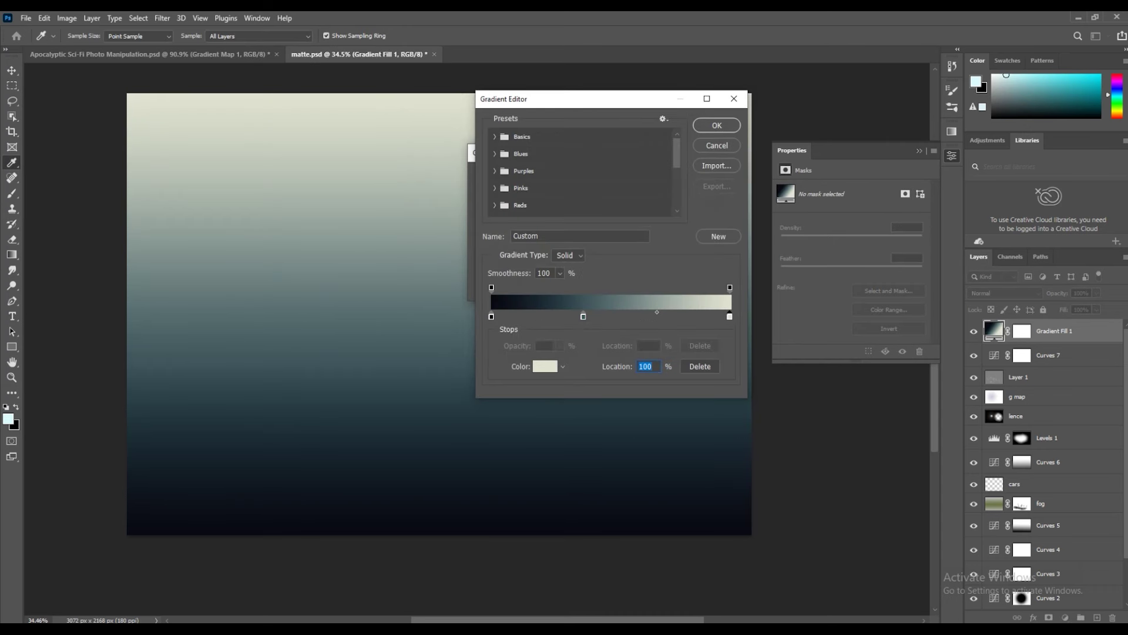
key(Return)
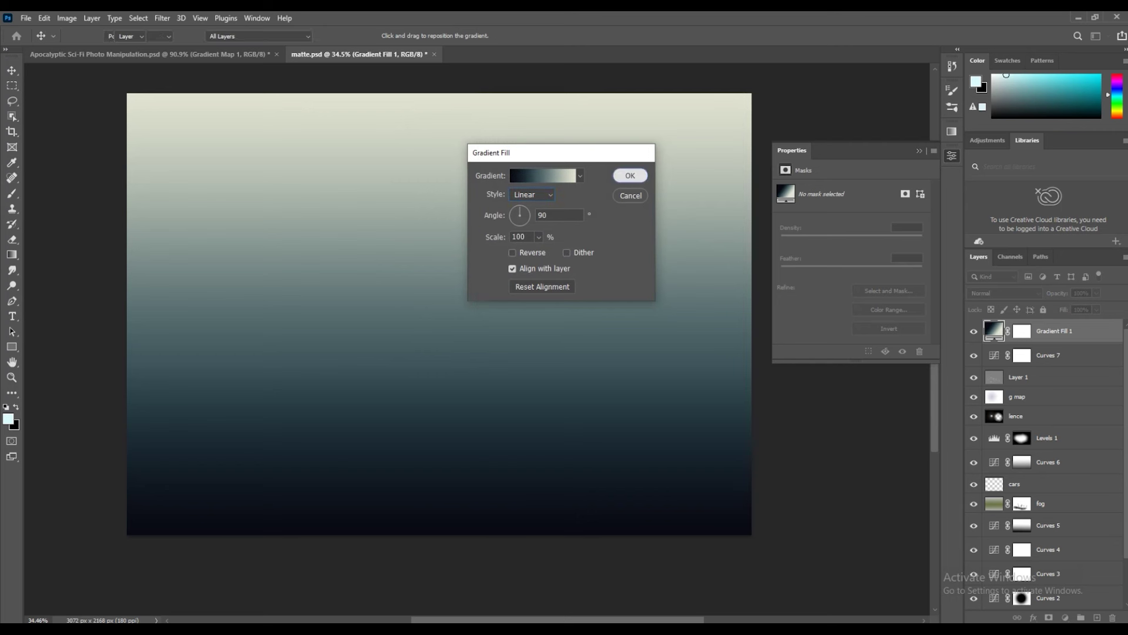
key(Return)
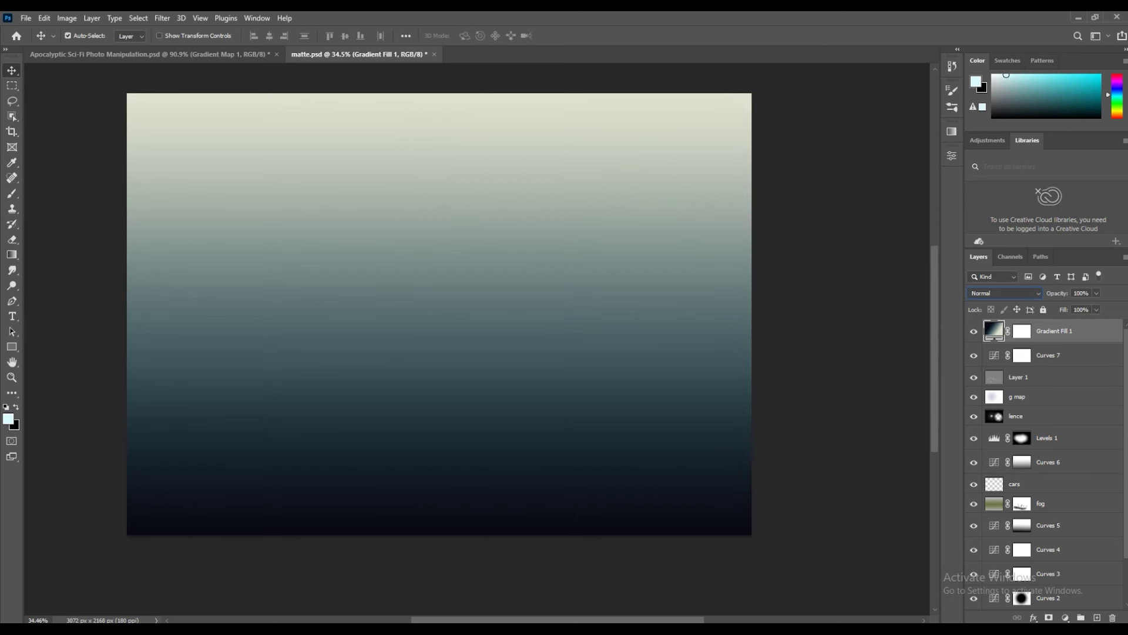
Blend the Gradient Fill 1 layer as Color at 40% opacity
click(1005, 292)
click(999, 570)
key(6)
key(2)
text(52)
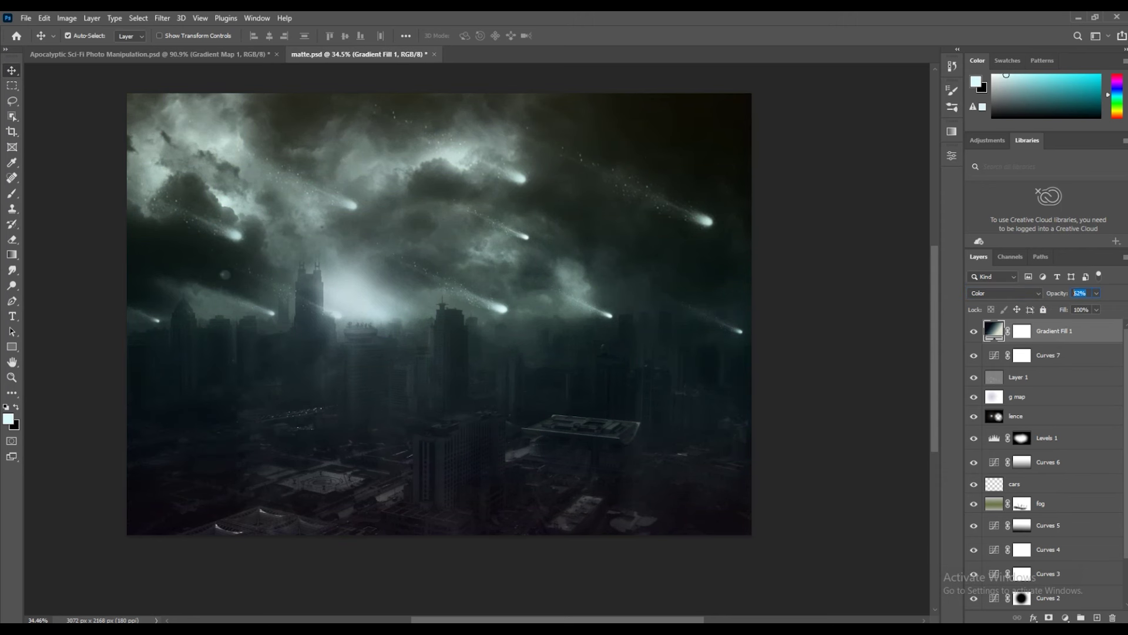
text(40)
key(Return)
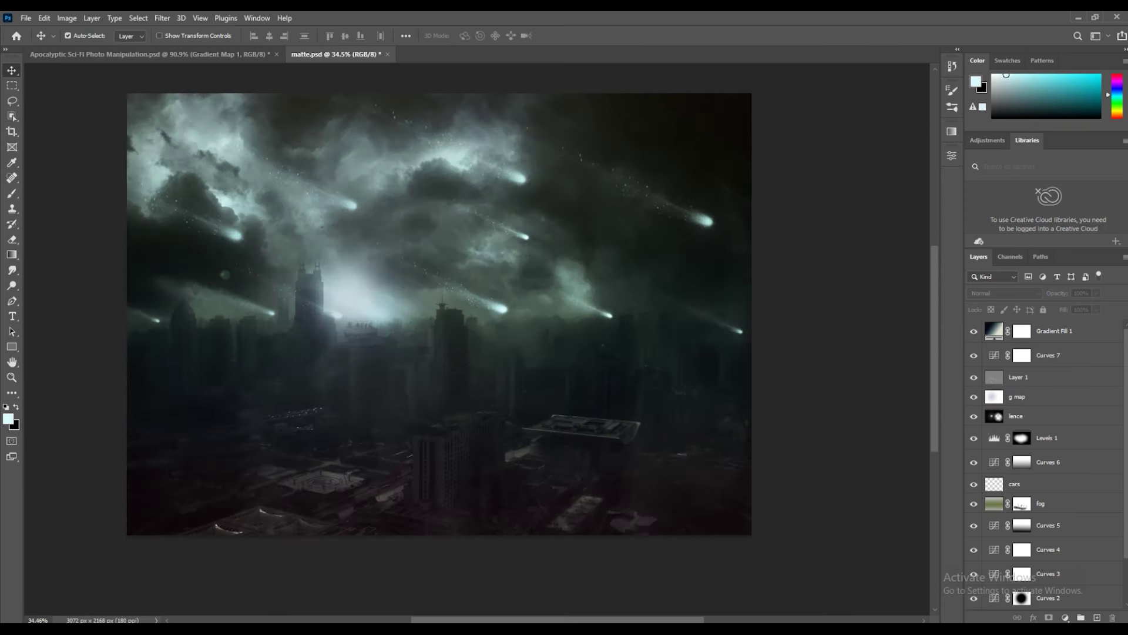
click(952, 156)
click(1051, 330)
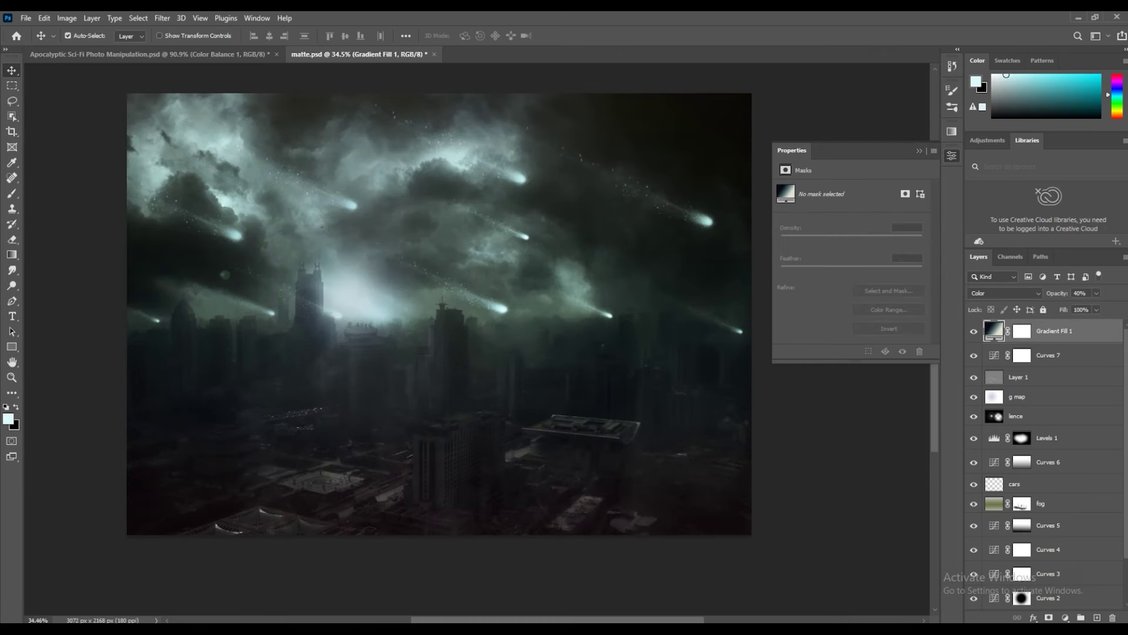
click(1065, 617)
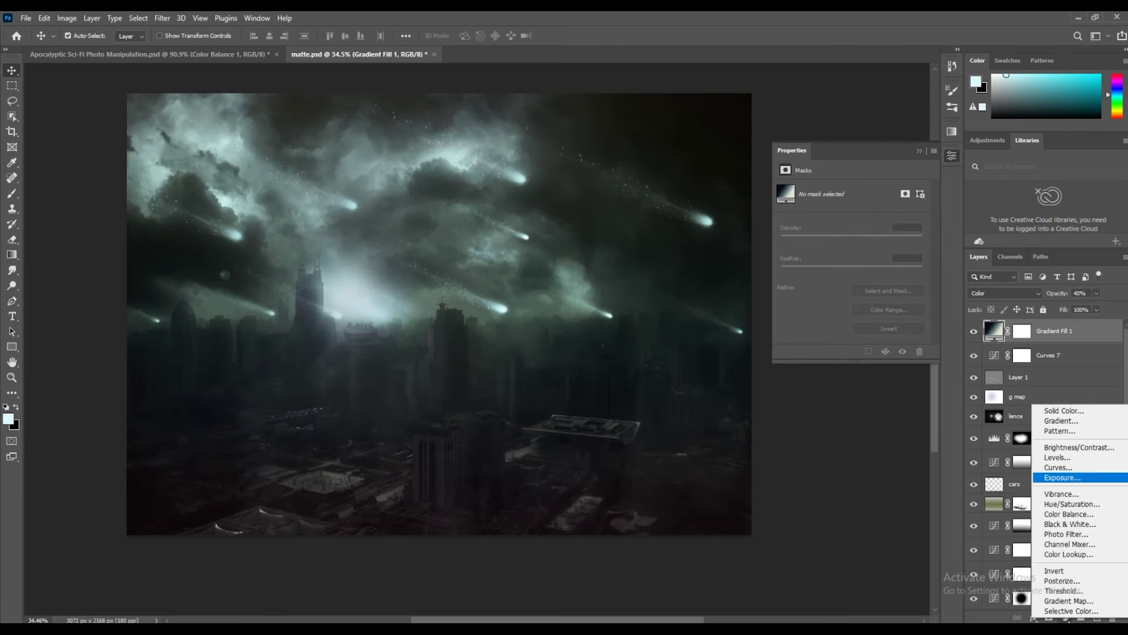
Add a Color Balance layer with Midtones Yellow–Blue at -15
click(1069, 514)
click(994, 330)
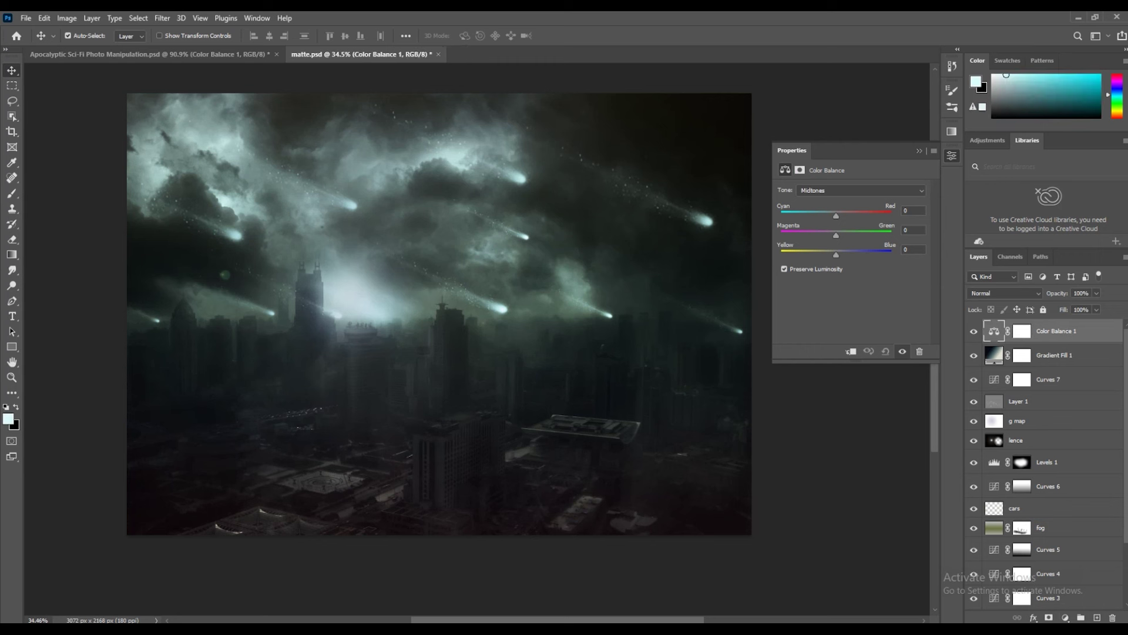
click(905, 249)
text(15)
Give highlights a value of 20 and shadows Yellow–Blue +20, then return to midtones
click(861, 191)
click(858, 217)
text(20)
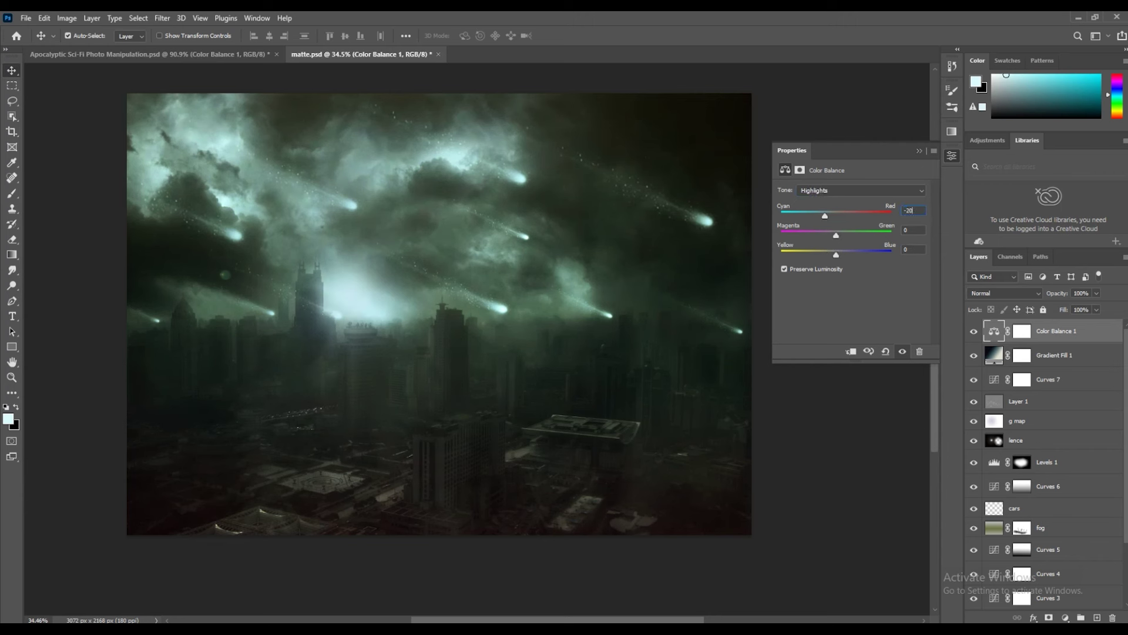
click(861, 190)
key(Tab)
text(20)
key(Return)
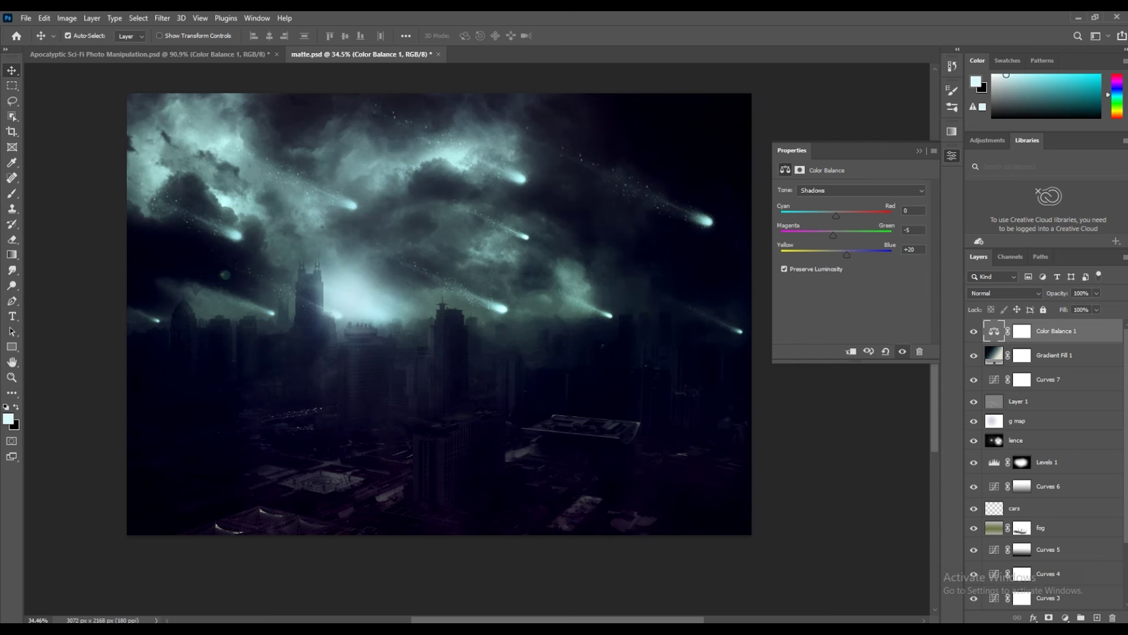
key(alt+2)
Blend Color Balance 1 as Color at 70% opacity and select its layer mask
click(1005, 293)
key(Return)
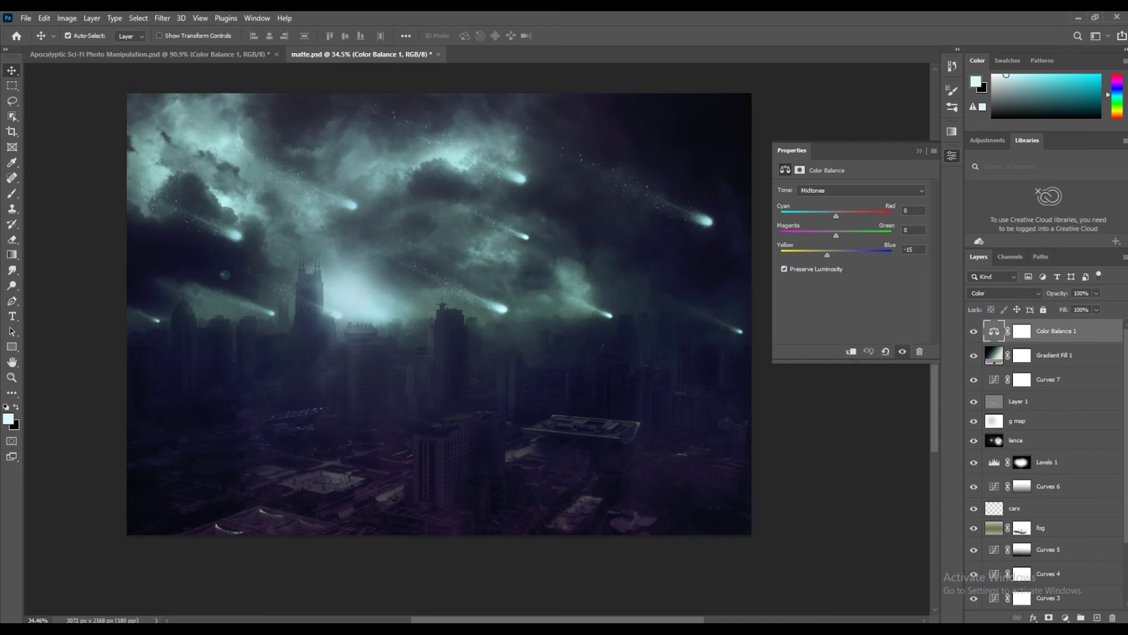
text(5)
text(7)
key(Return)
scroll(439, 314, up, 2)
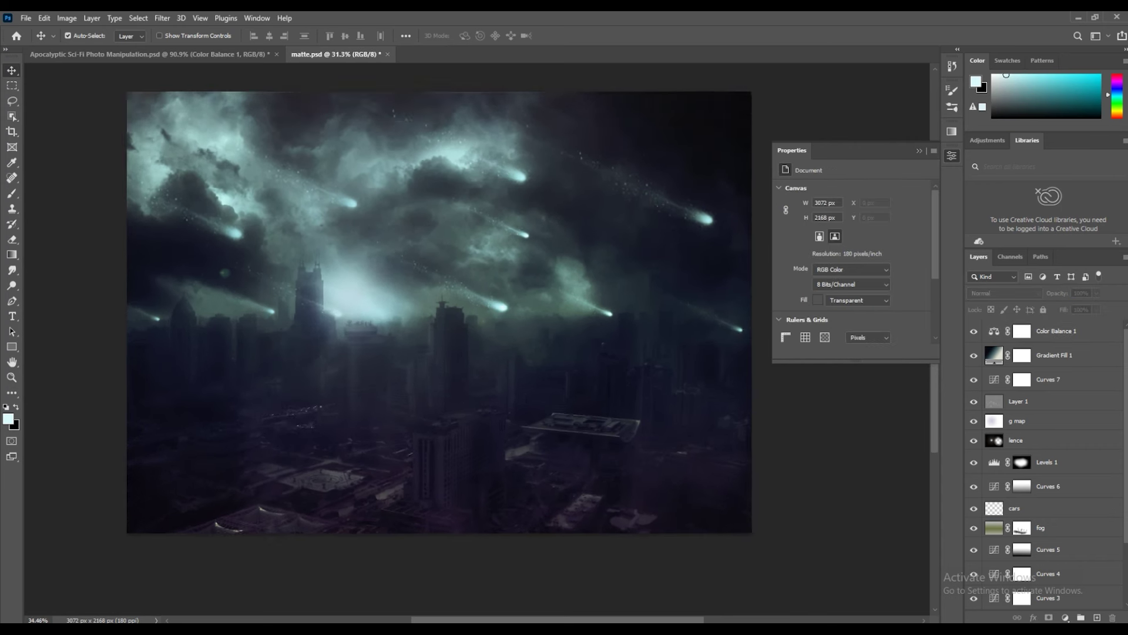
click(1021, 331)
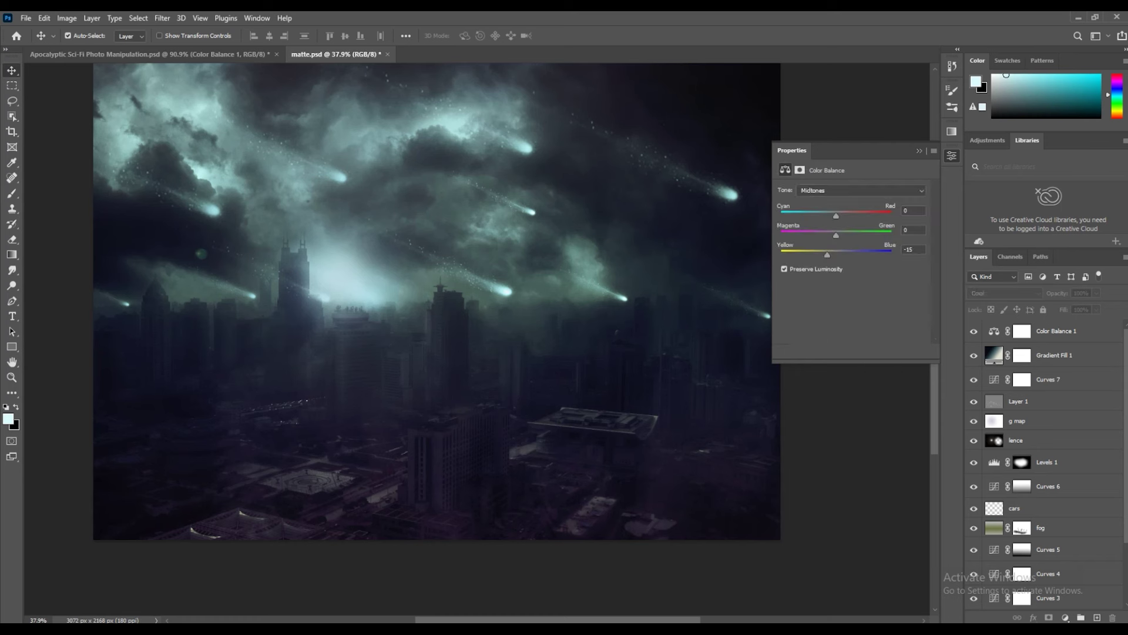
Add a Curves layer and nudge its white-point slider slightly left
click(1064, 617)
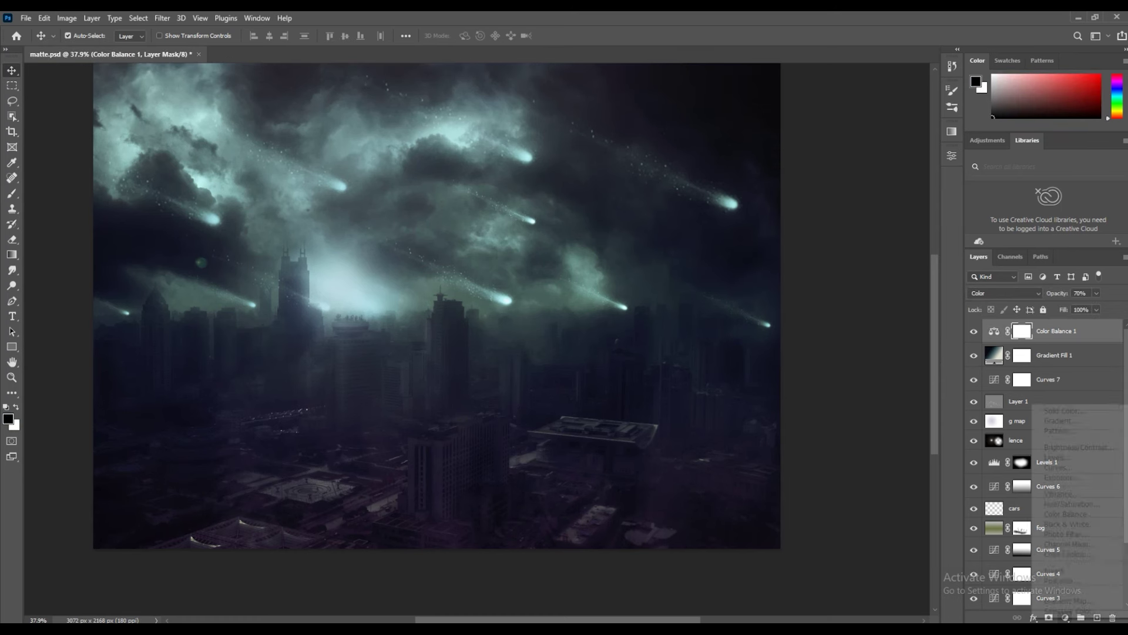
click(1052, 476)
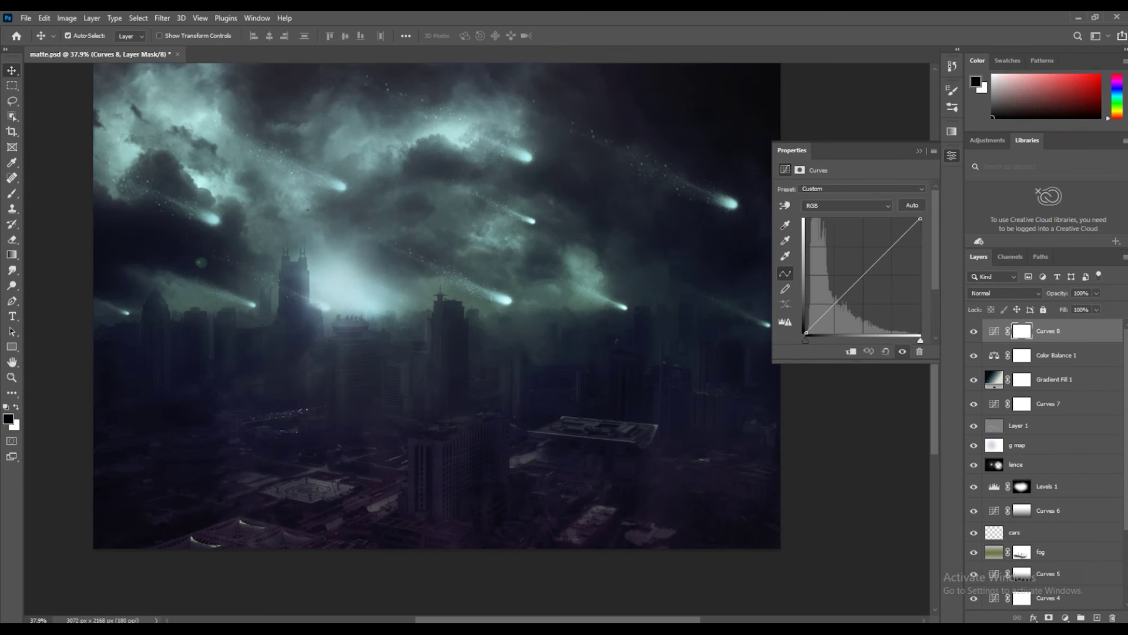
drag(921, 340, 908, 340)
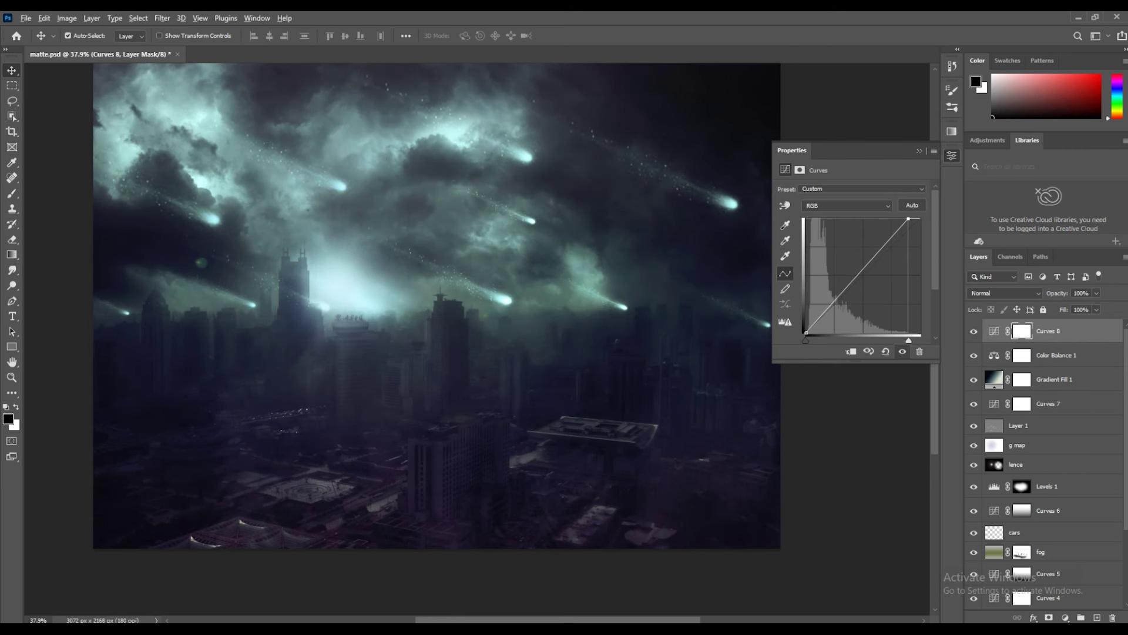
scroll(588, 331, down, 1)
drag(909, 340, 913, 340)
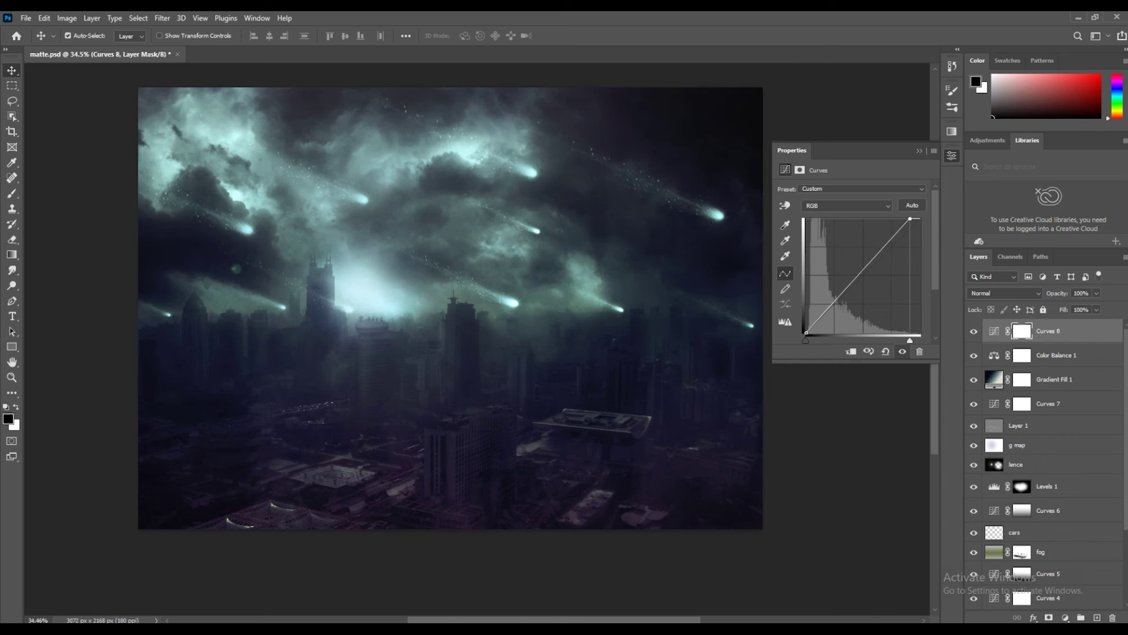
Dismiss the adjustment layer list without adding anything and scroll the Layers panel
click(1066, 617)
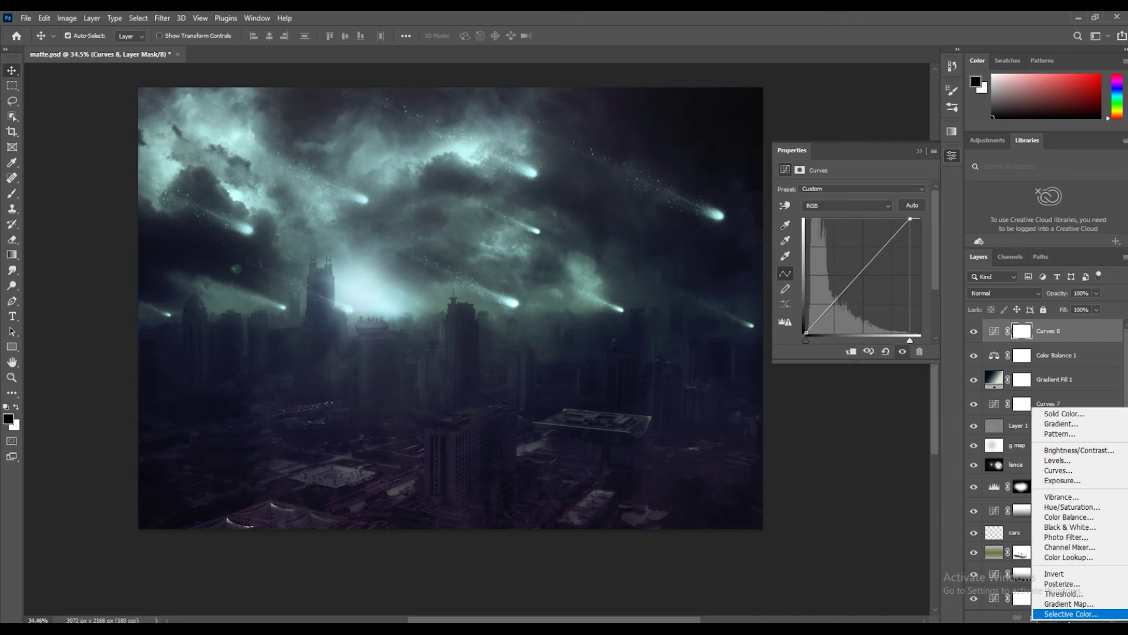
key(Escape)
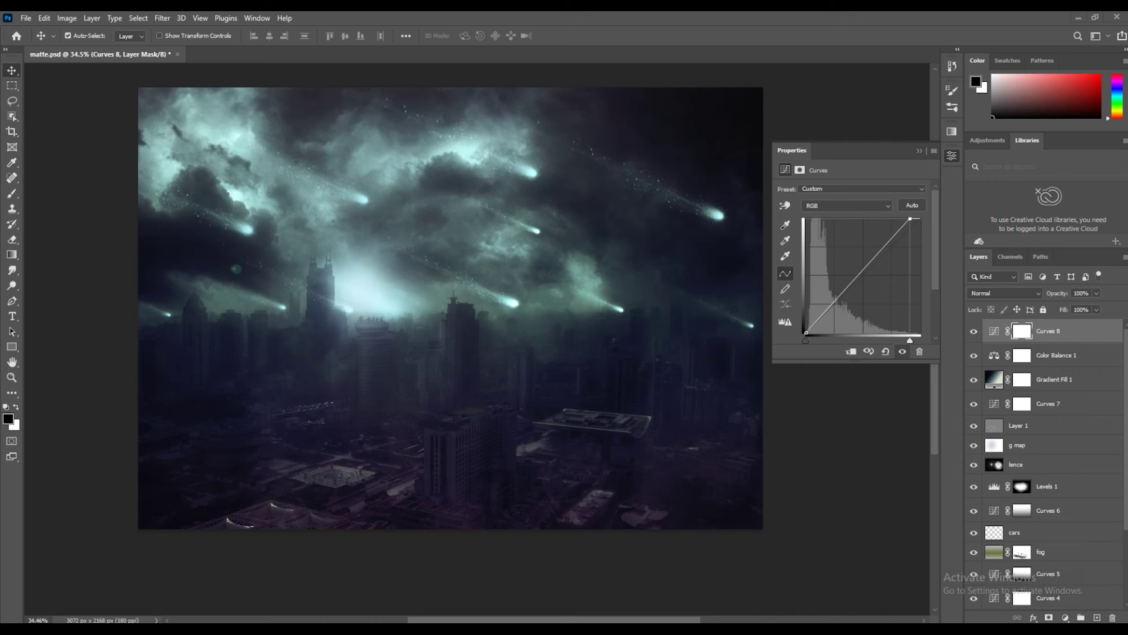
scroll(1046, 464, down, 4)
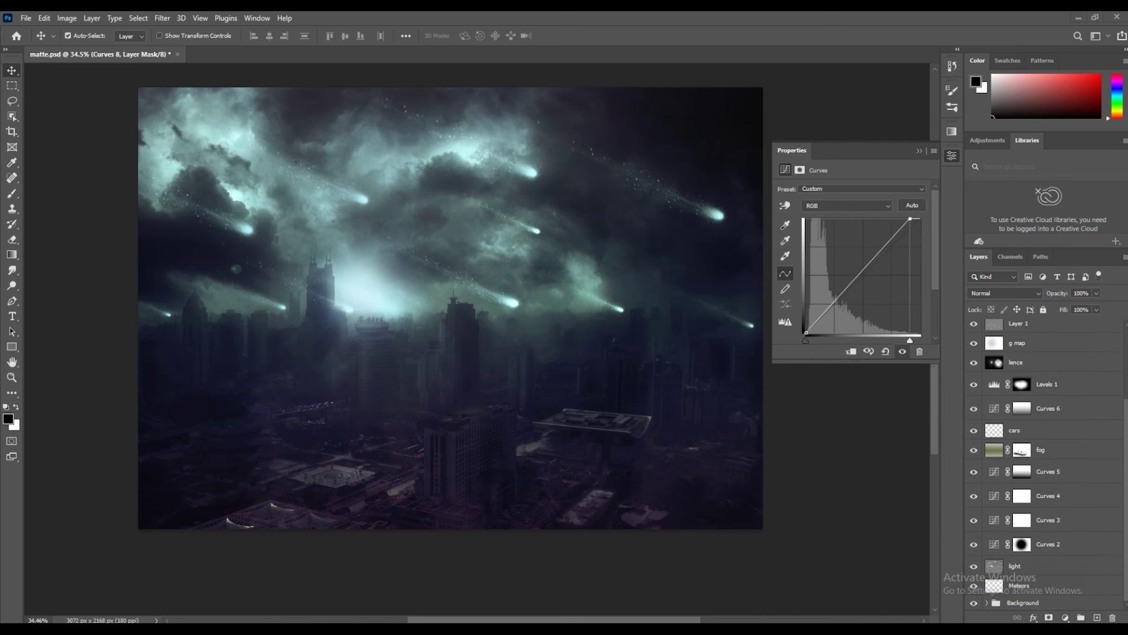
scroll(1047, 464, up, 4)
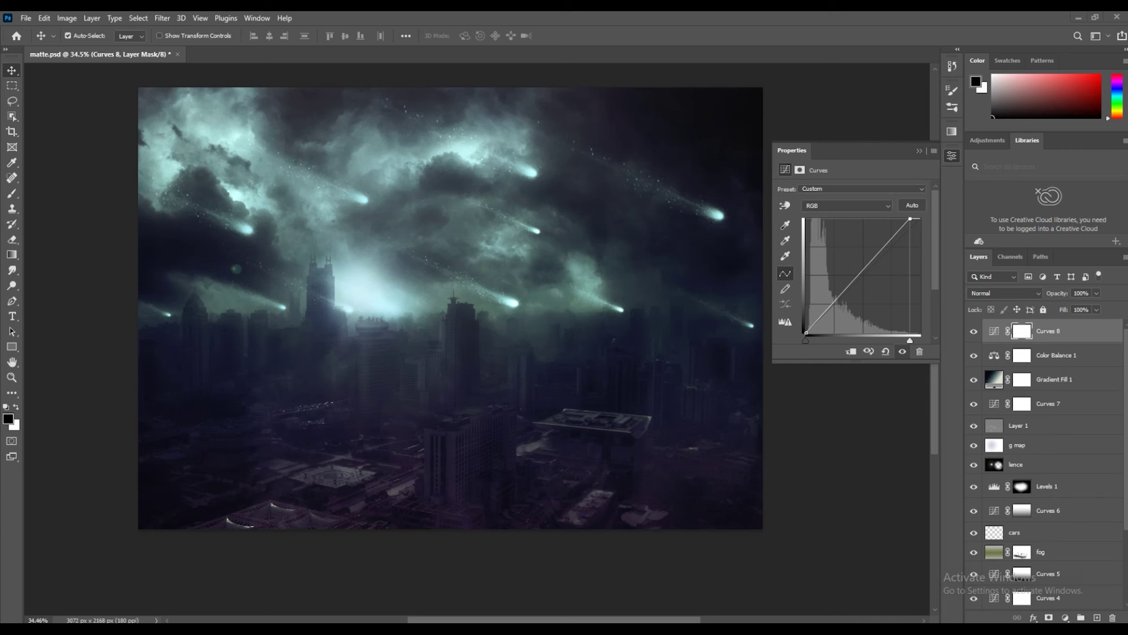
scroll(1046, 464, down, 2)
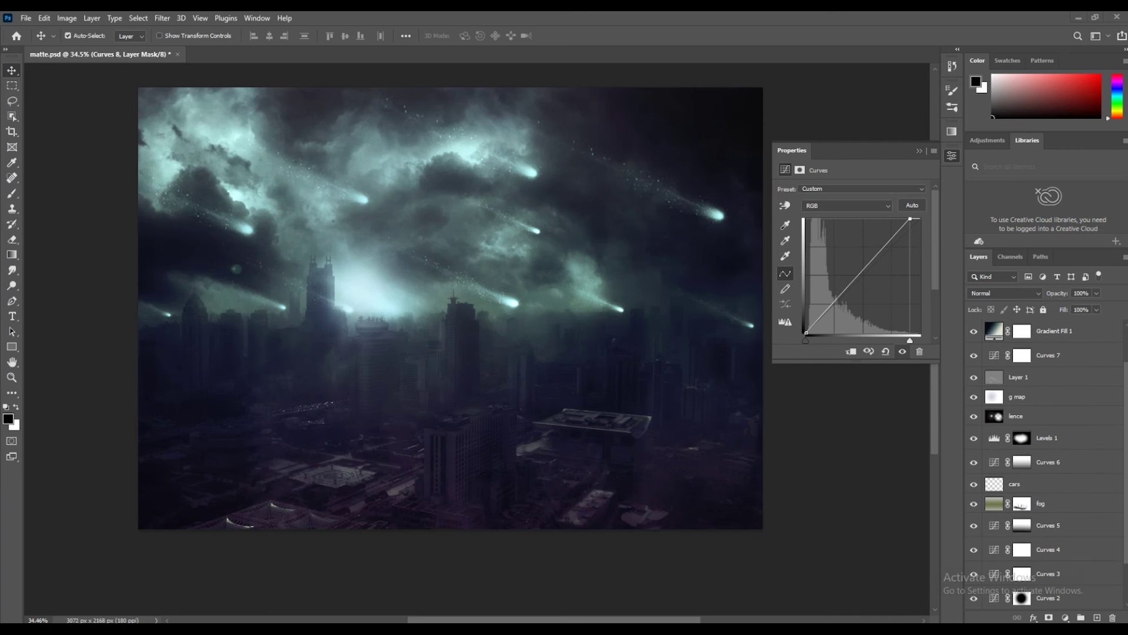
scroll(450, 317, up, 1)
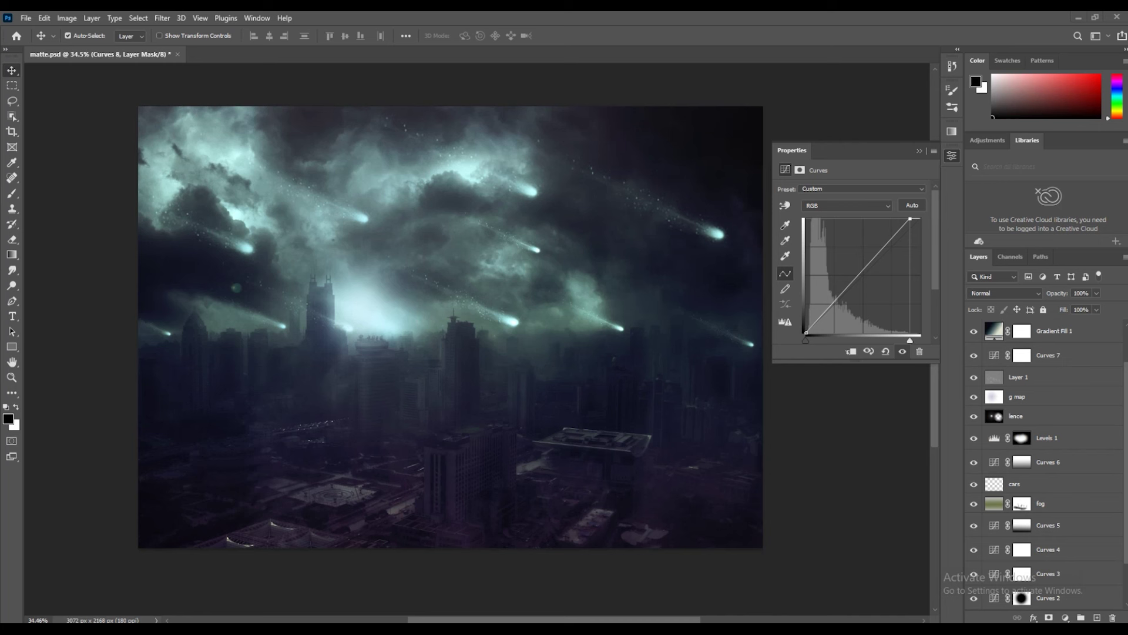
scroll(1046, 465, up, 2)
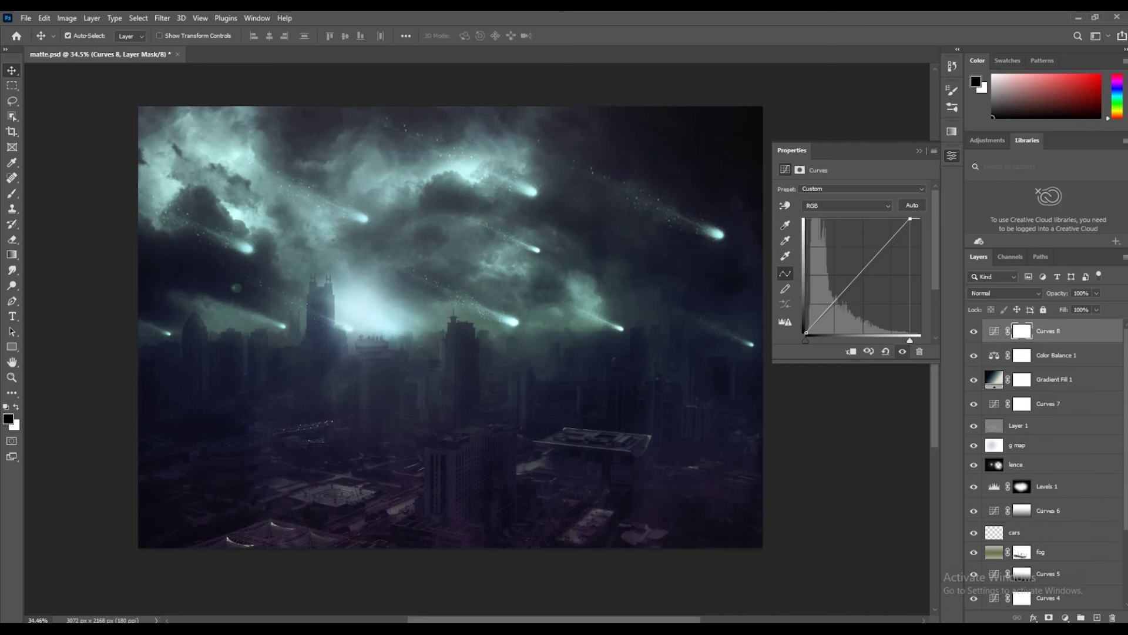
Set Color Balance 1 to 70% opacity and ease Yellow–Blue to about -12
key(alt+bracketleft)
key(0)
key(0)
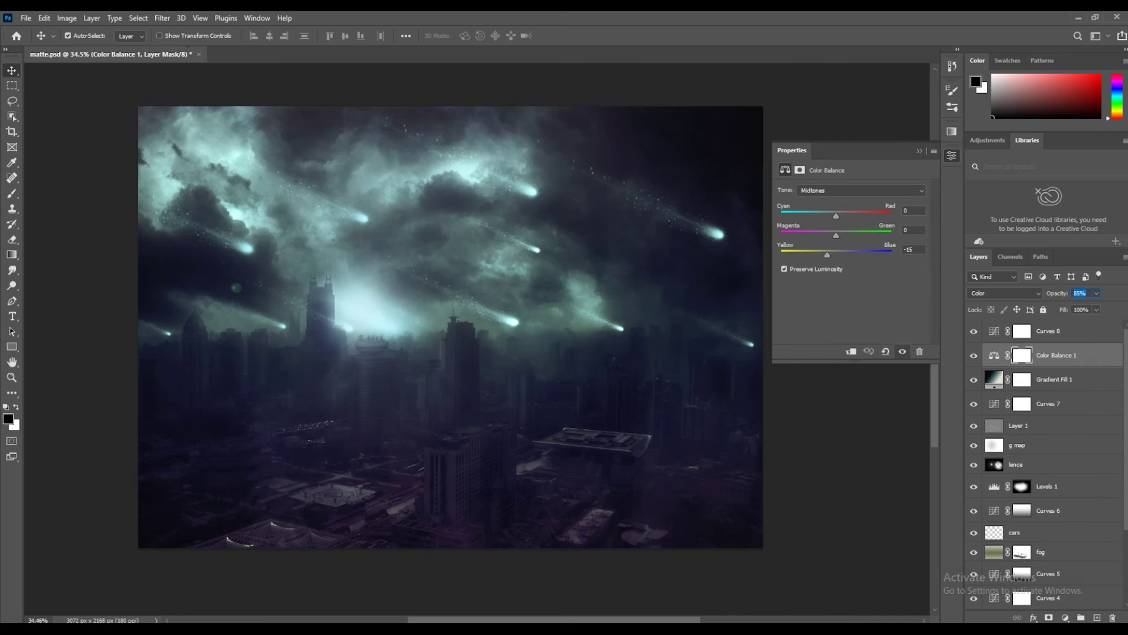
text(70)
key(ctrl+2)
drag(828, 255, 829, 255)
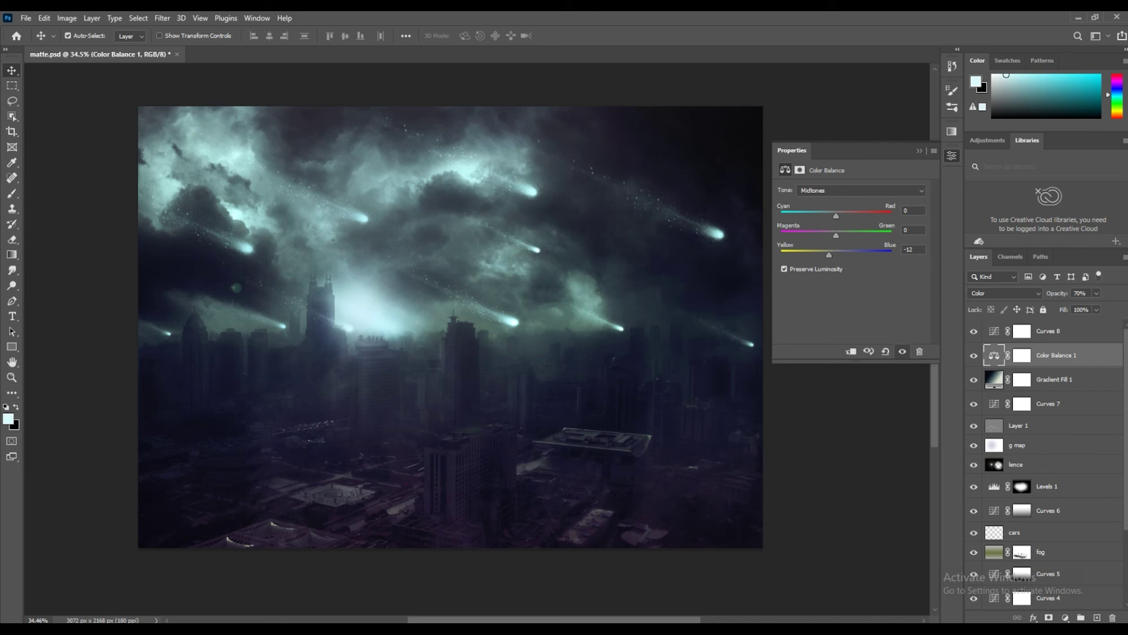
Reselect Curves 8, close the Properties panel and zoom out
key(alt+bracketright)
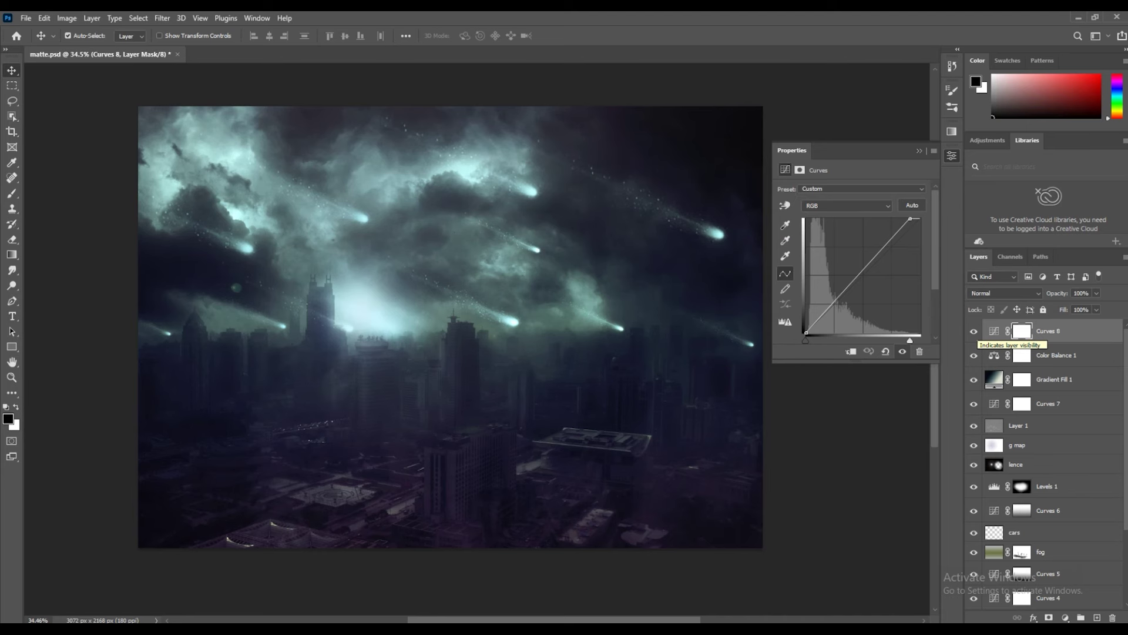
click(952, 156)
scroll(676, 379, down, 2)
scroll(676, 379, up, 1)
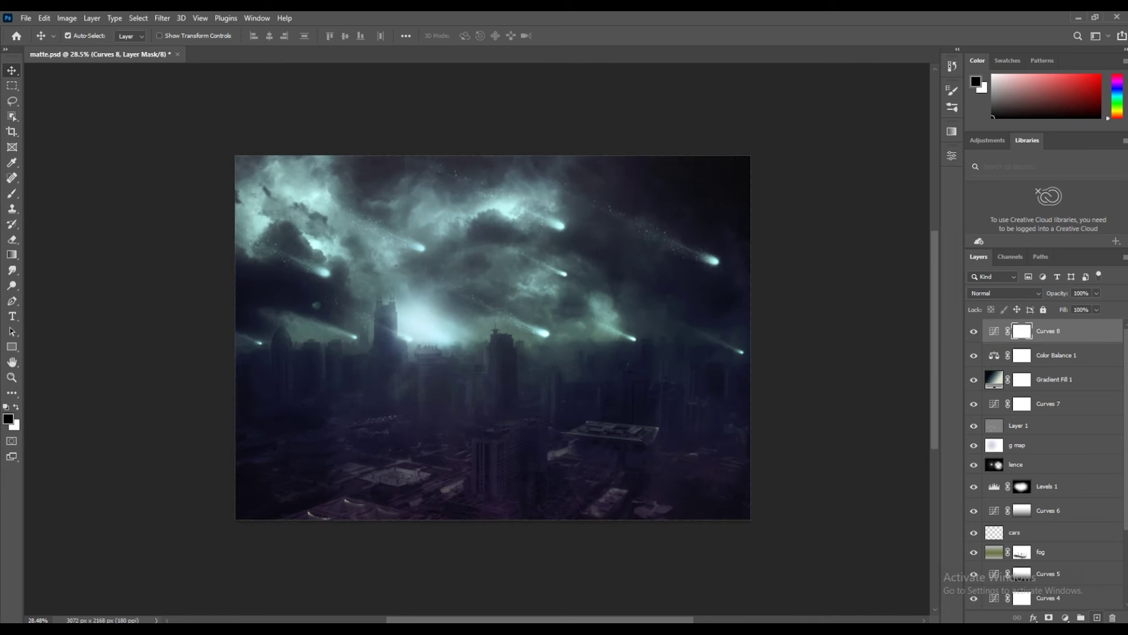
Add a new top layer and group the adjustment layers as 'fx'
click(1096, 617)
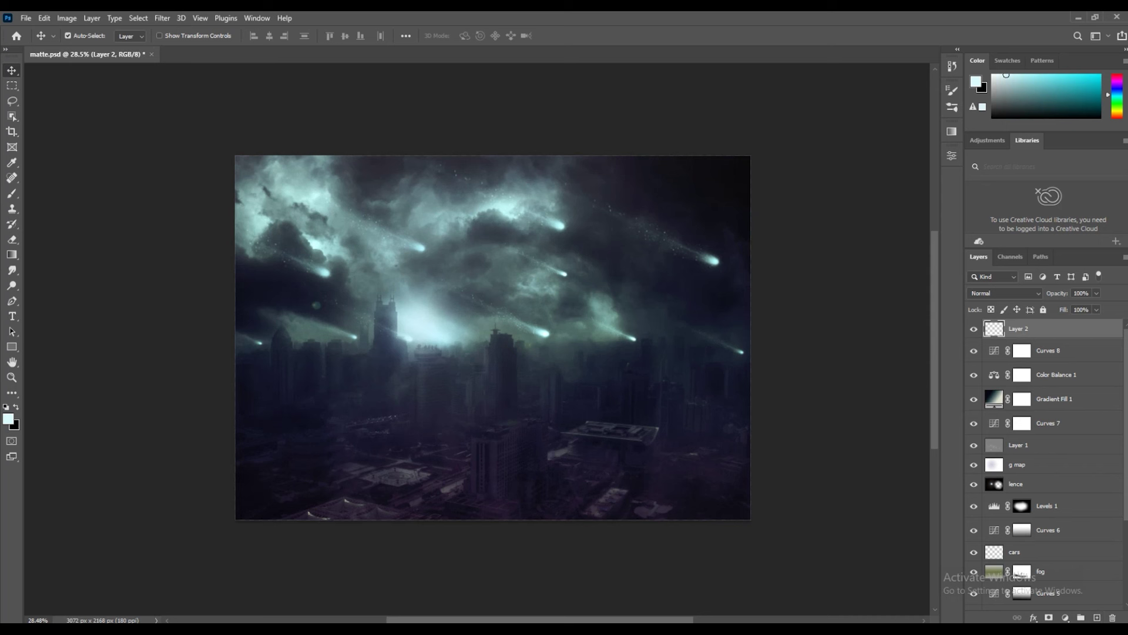
key(Delete)
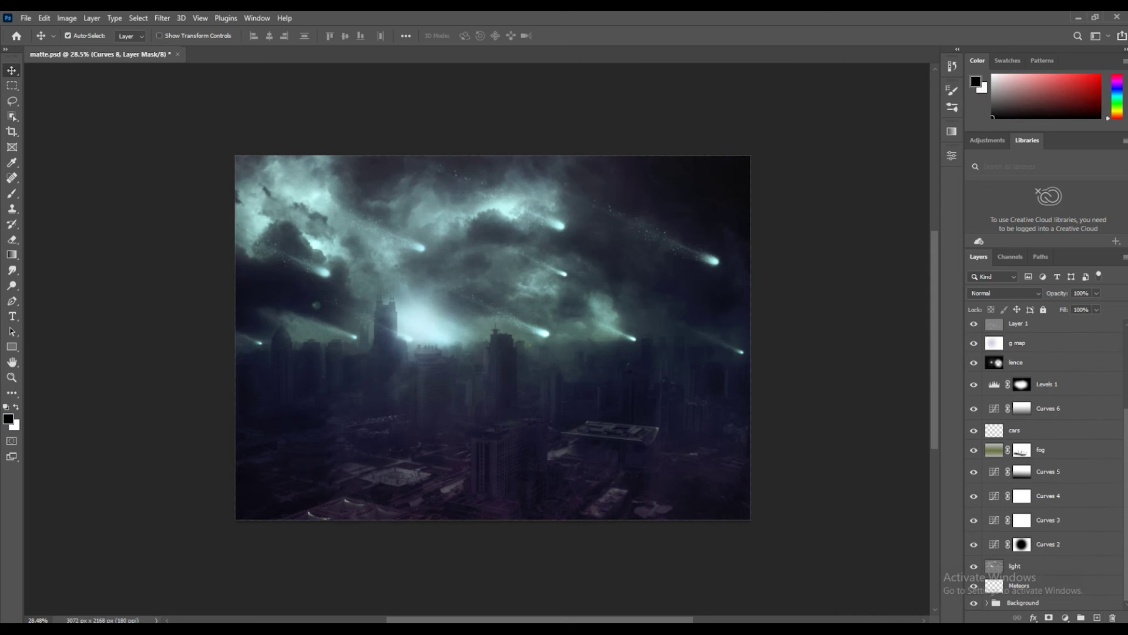
key(ctrl+g)
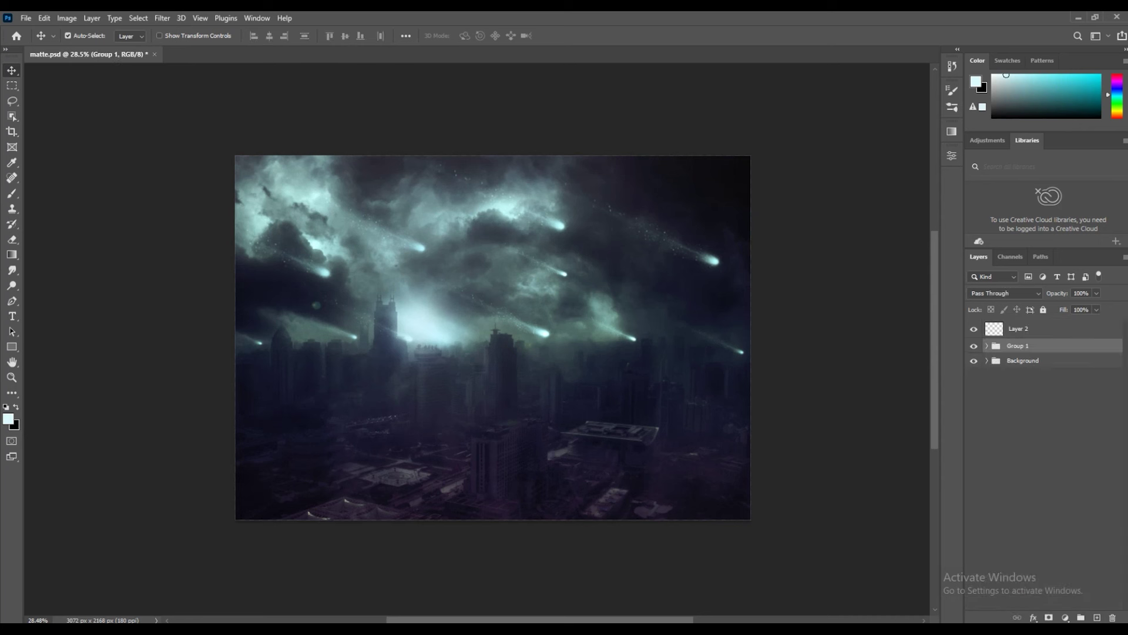
text(f)
key(Return)
Stamp the merged composite onto Layer 2 with Apply Image
key(alt+period)
key(alt+i)
key(Down)
key(Down)
key(Down)
key(Return)
key(Return)
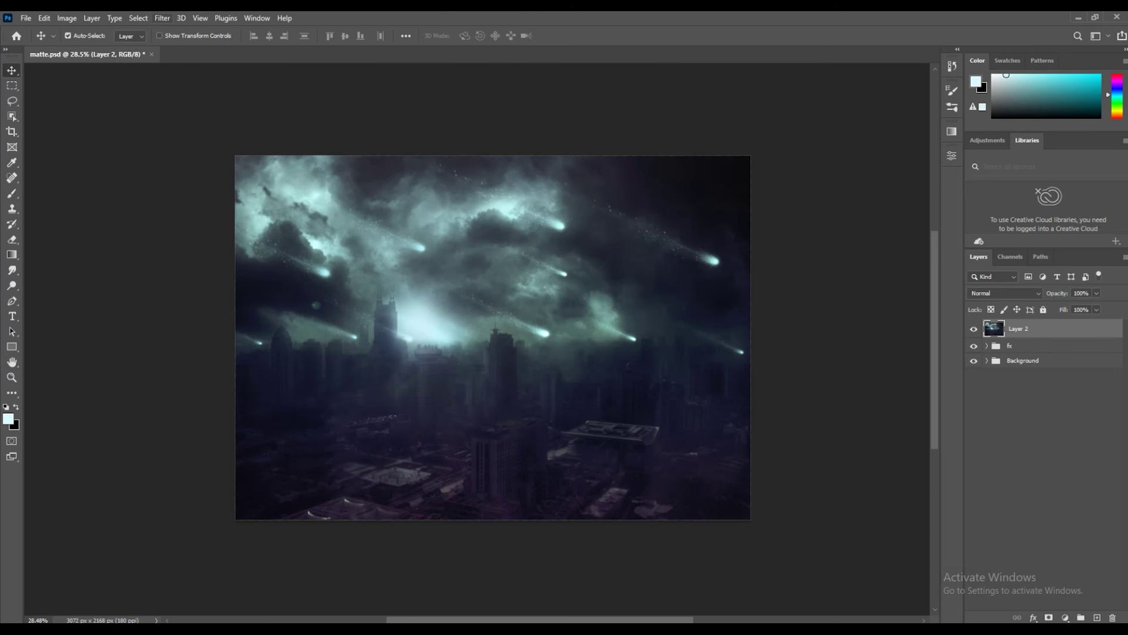
Apply High Pass at roughly 3.8 radius to Layer 2 and blend it as Overlay
click(162, 18)
key(Right)
key(Down)
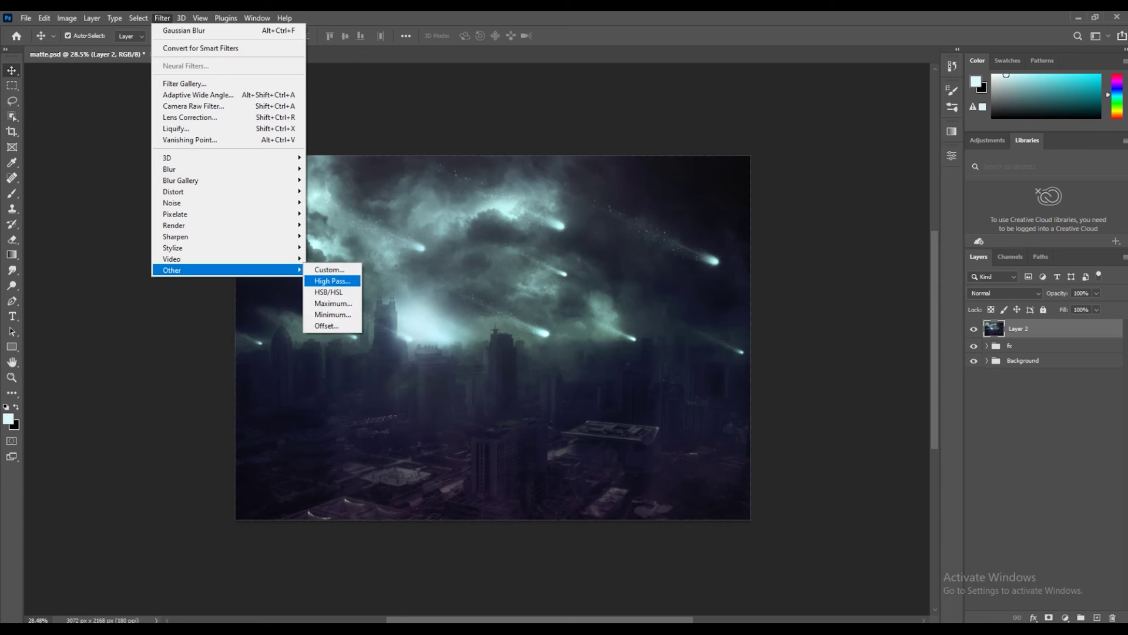
key(Return)
drag(558, 137, 731, 164)
text(4.4)
key(Tab)
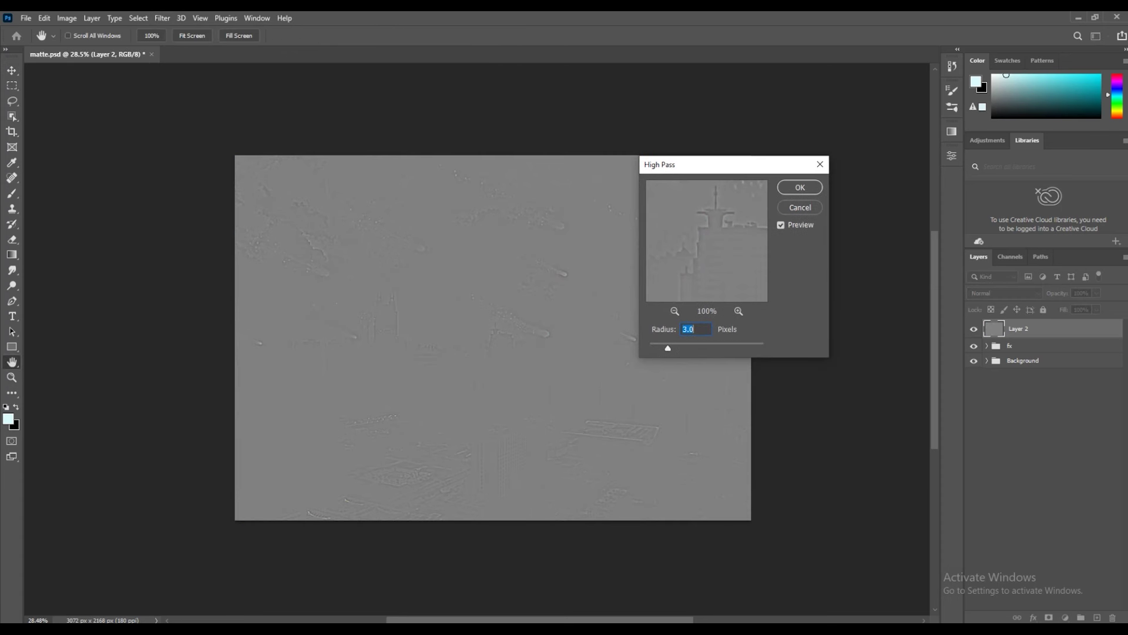
key(Up)
key(Up)
key(Up)
key(Up)
key(Up)
key(Up)
key(Return)
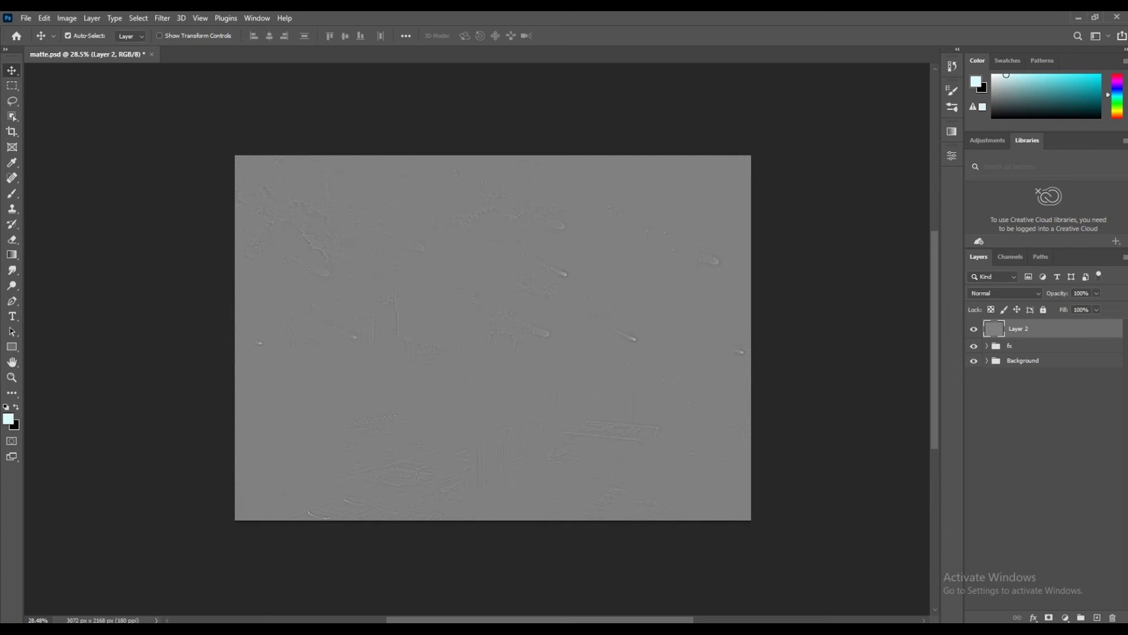
click(1005, 292)
click(993, 435)
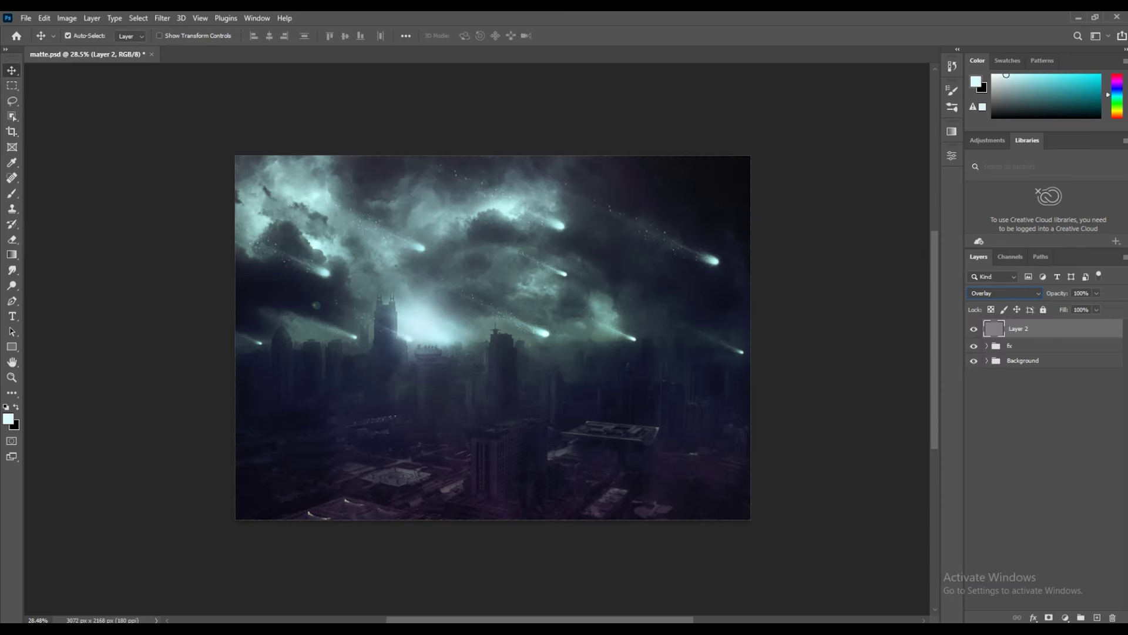